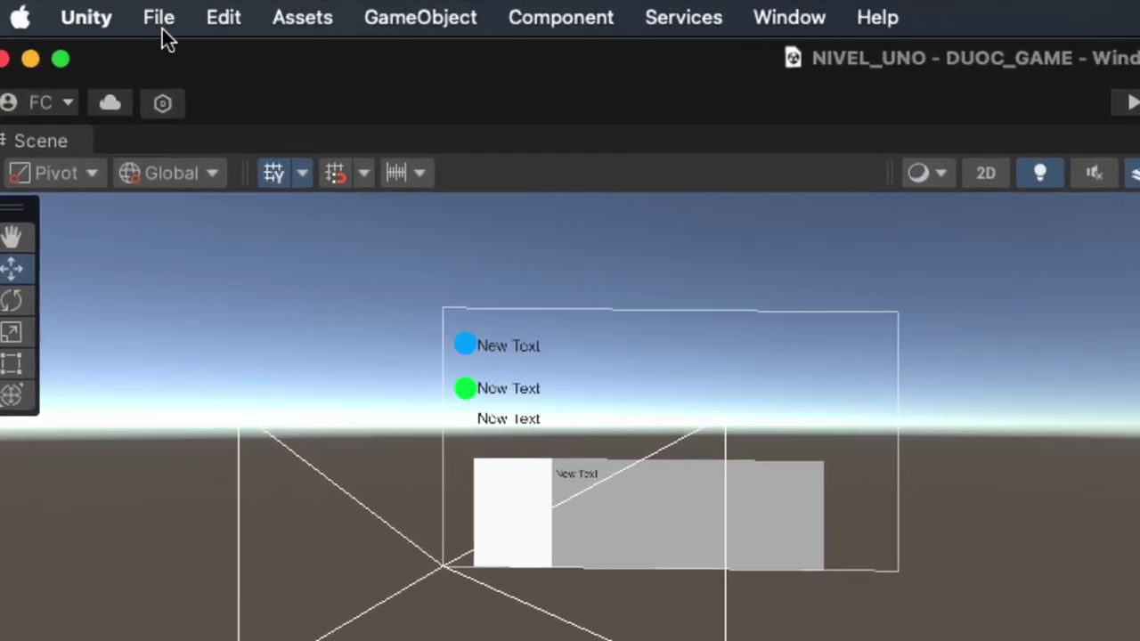
Replace NIVEL_UNO with a new Untitled scene from the Basic (Built-in) template.
left_click(162, 29)
left_click(170, 65)
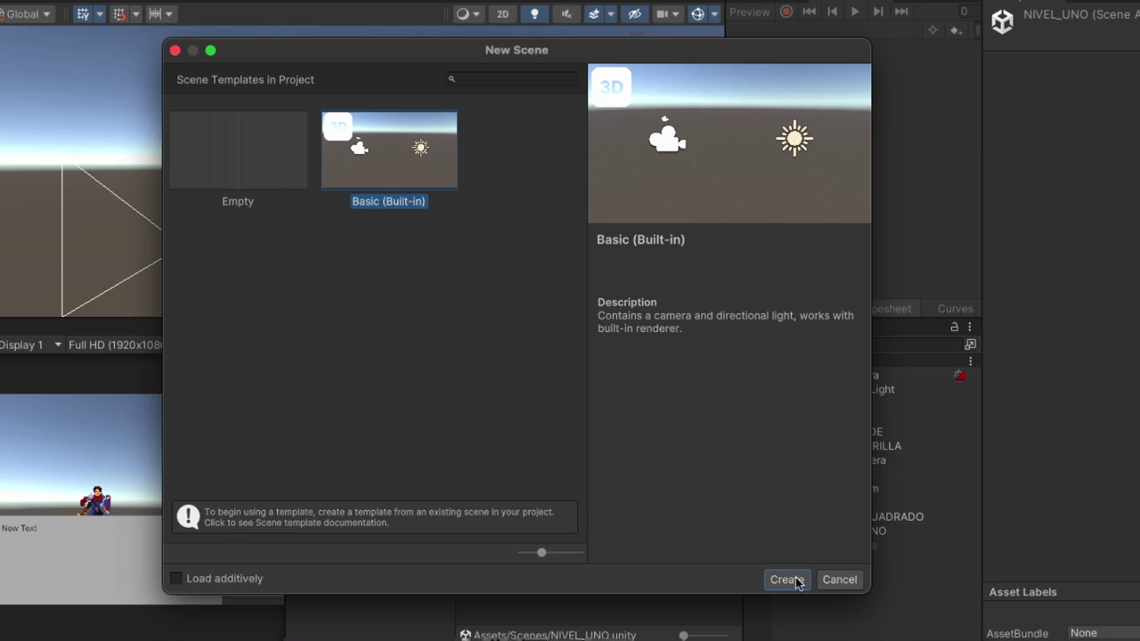
left_click(787, 575)
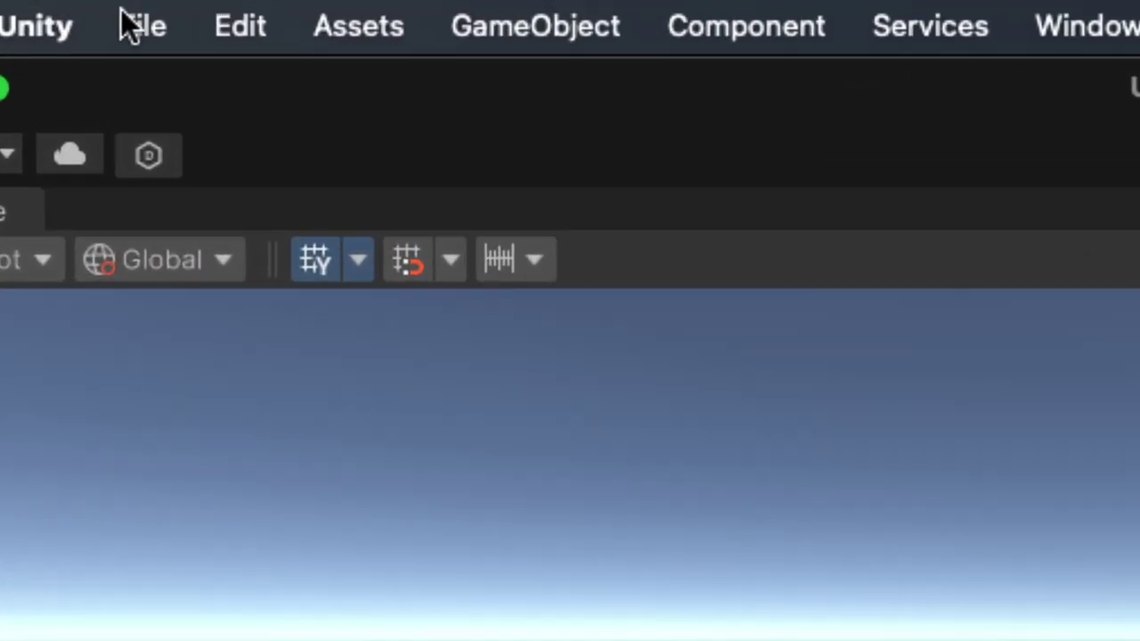
left_click(127, 25)
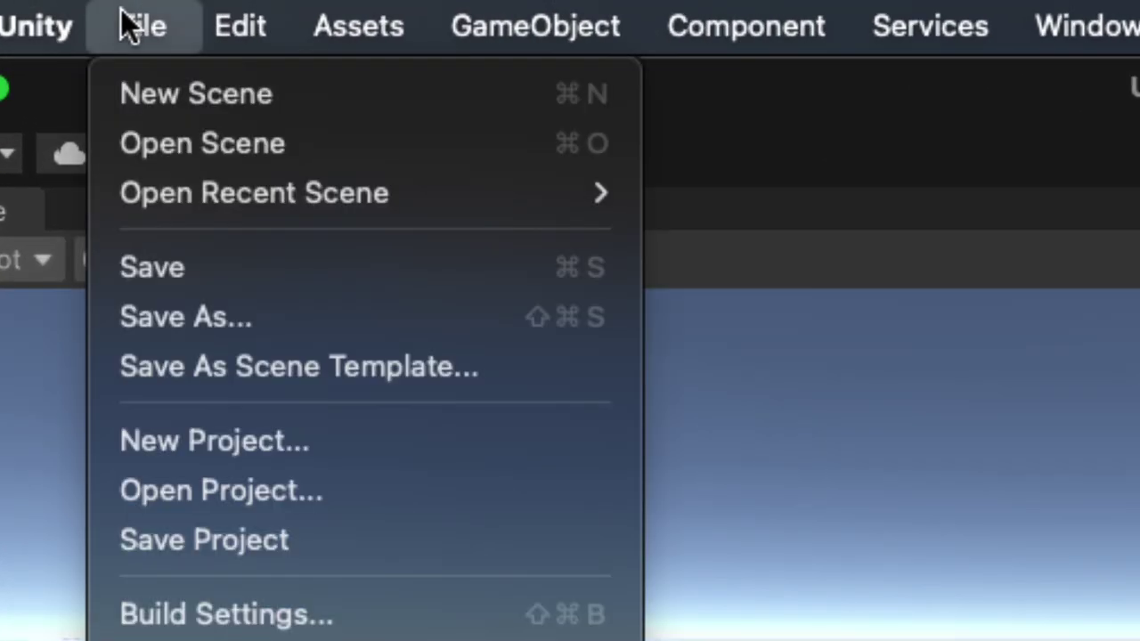
Save the new scene as MENU in the Scenes folder, beside INTRO and NIVEL_UNO.
left_click(211, 314)
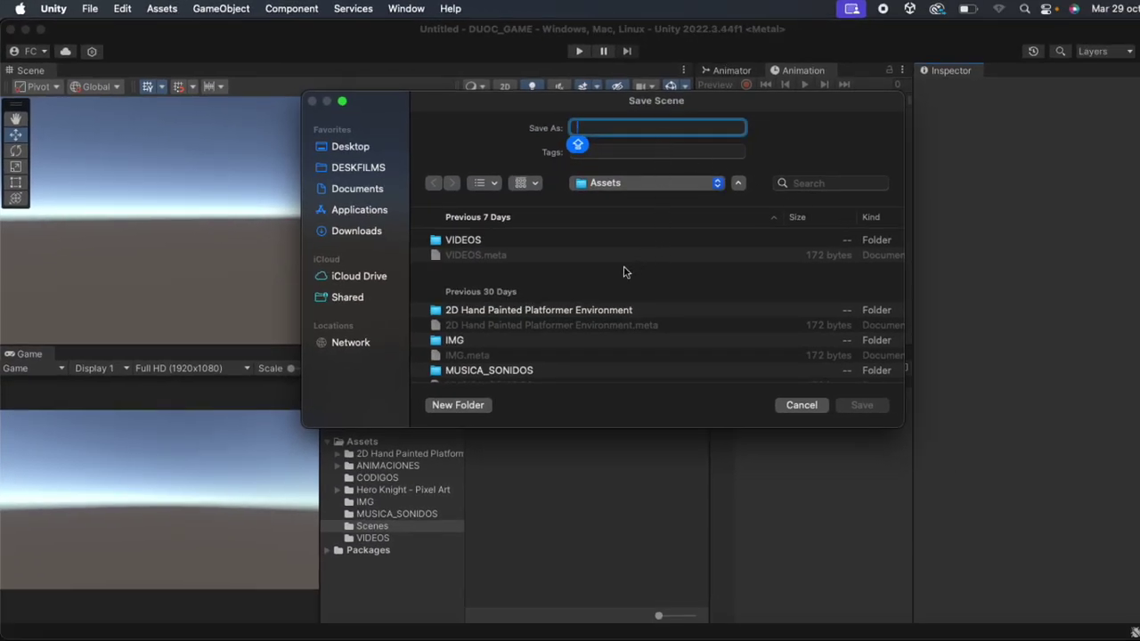
scroll(623, 272, "down", 2)
scroll(623, 272, "down", 2)
scroll(623, 271, "down", 2)
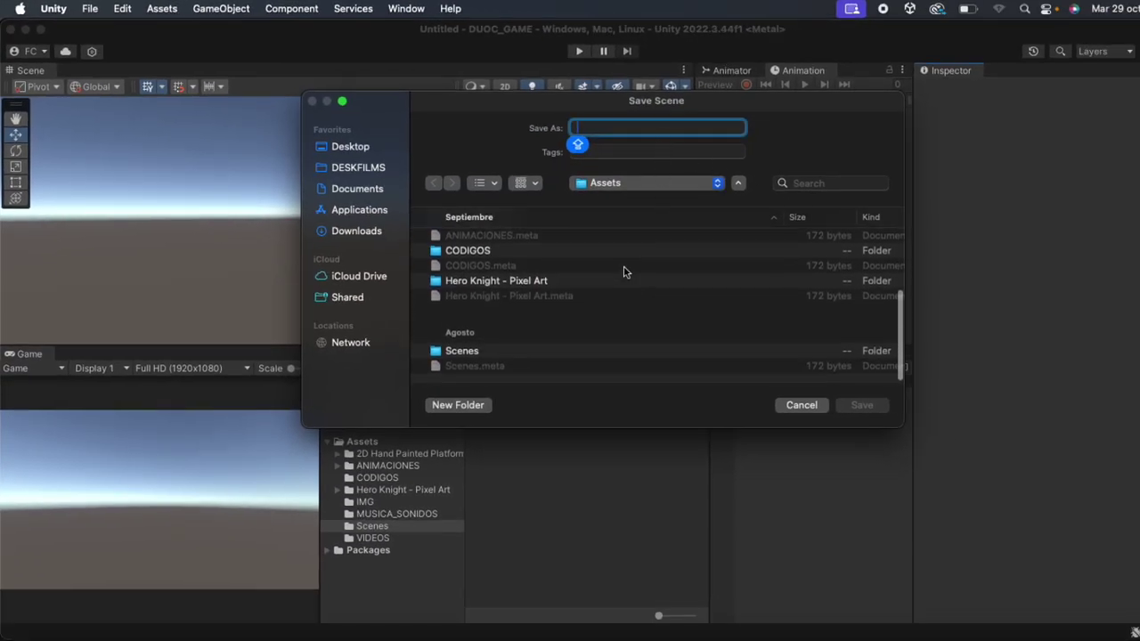
double_click(445, 355)
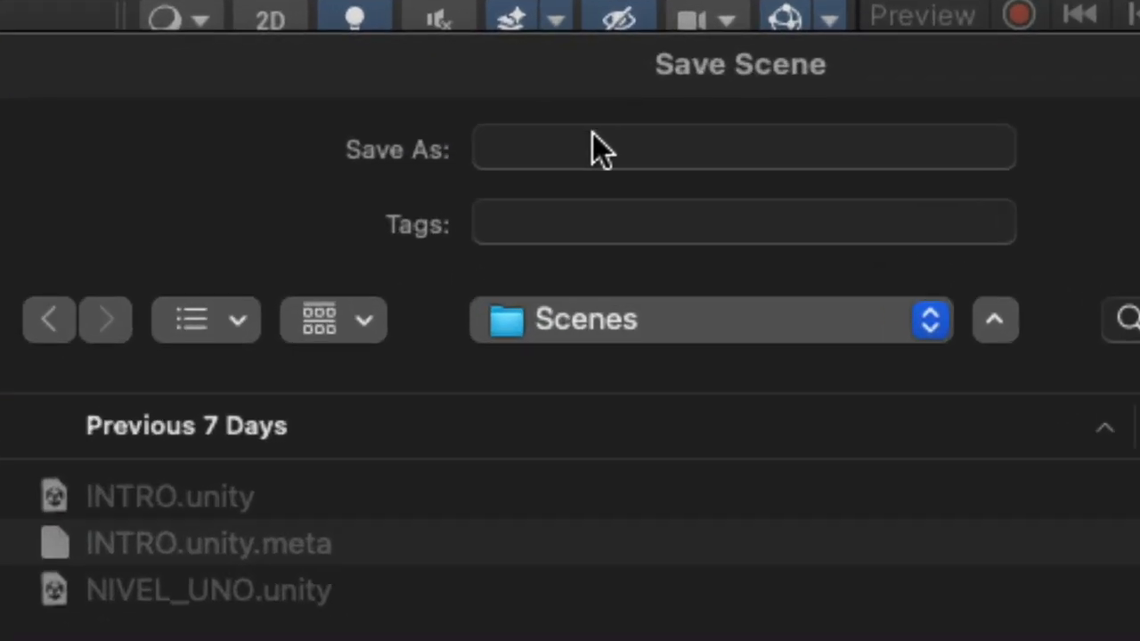
left_click(605, 127)
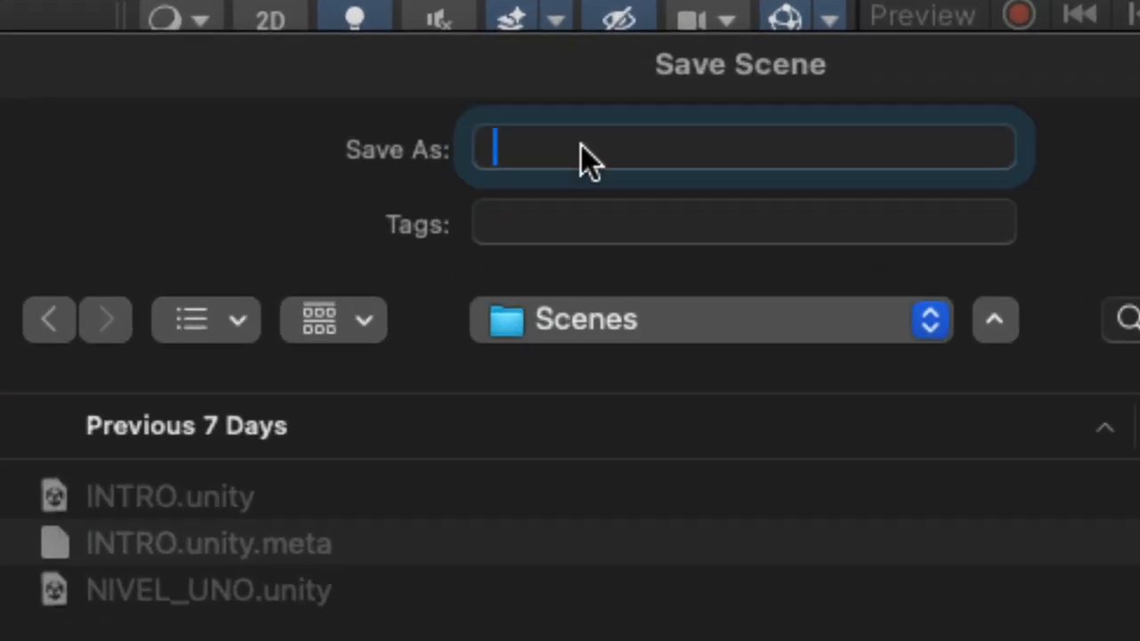
type("MENU")
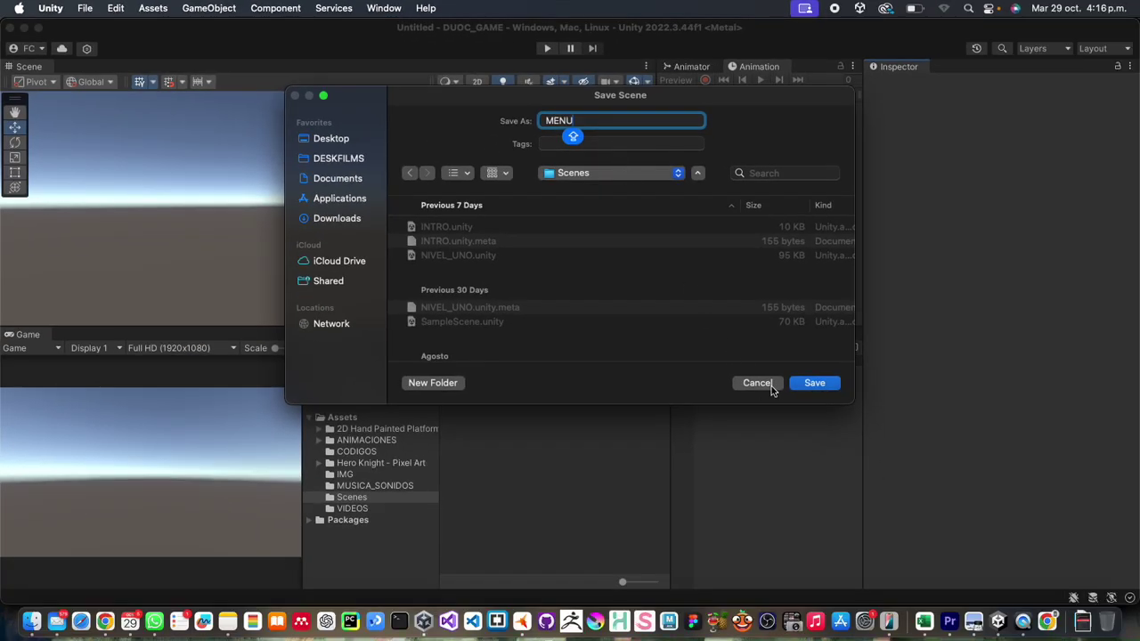
left_click(802, 386)
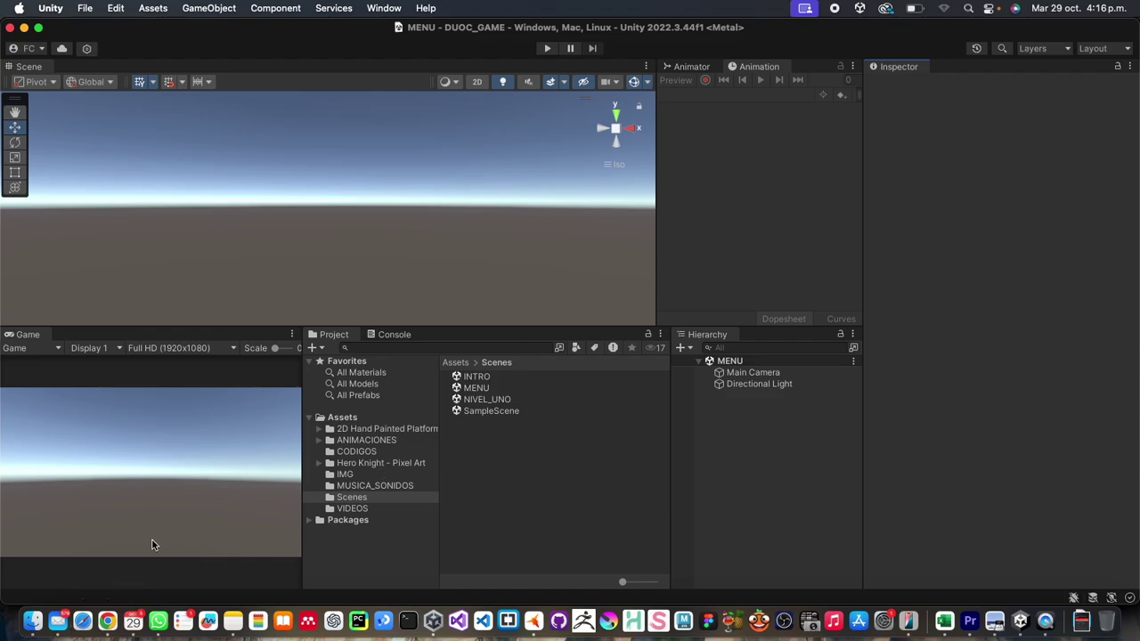
Open Finder on the Escritorio (Desktop) folder and expand CLASES.
left_click(32, 620)
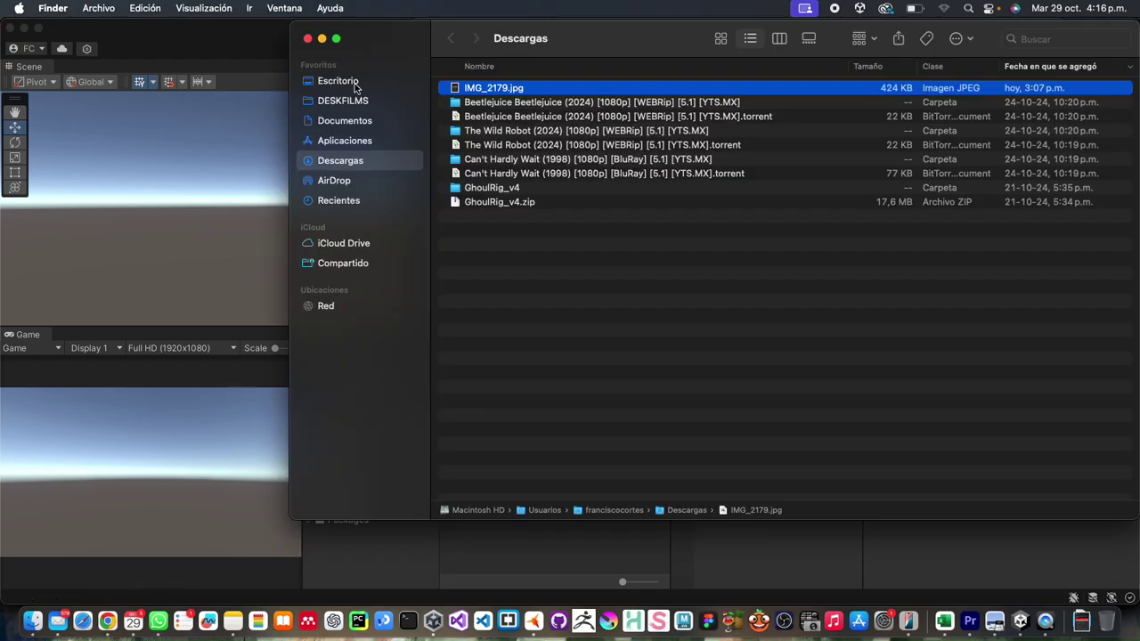
left_click(347, 81)
left_click(436, 188)
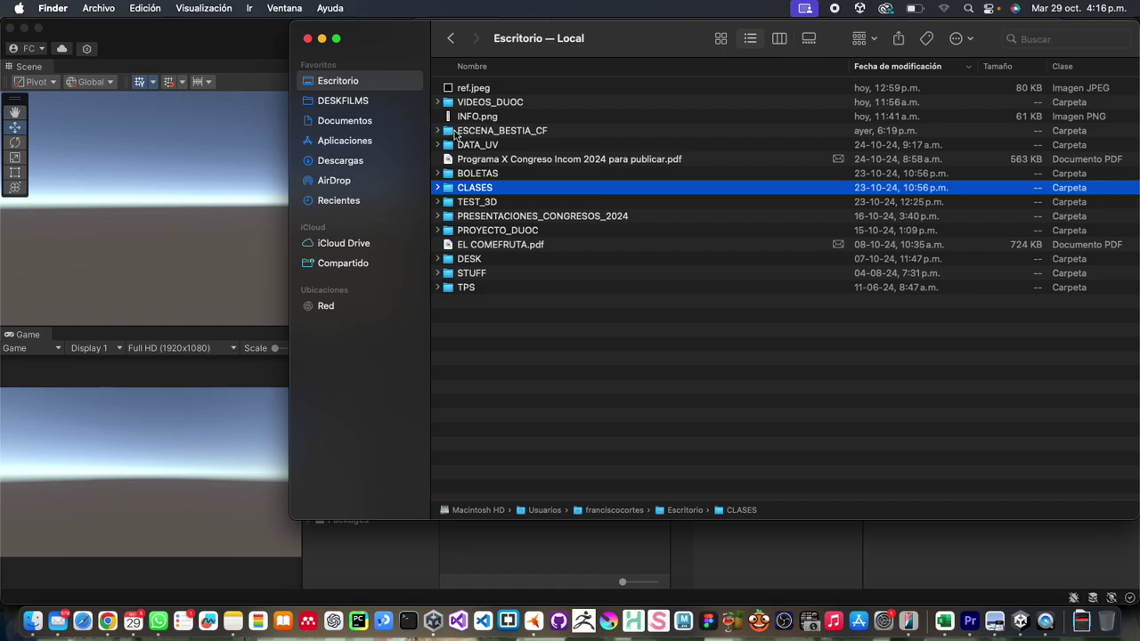
left_click(439, 188)
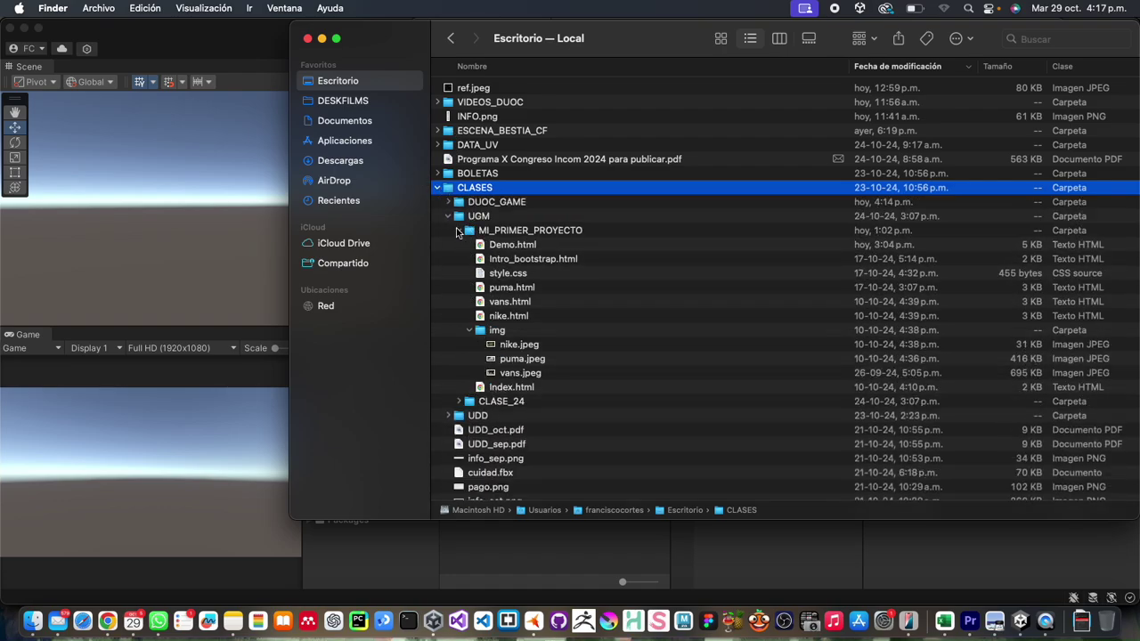
Browse UDD's PROYECTO_UNO folders, select fondo.jpg in IMG, then collapse UDD.
left_click(449, 216)
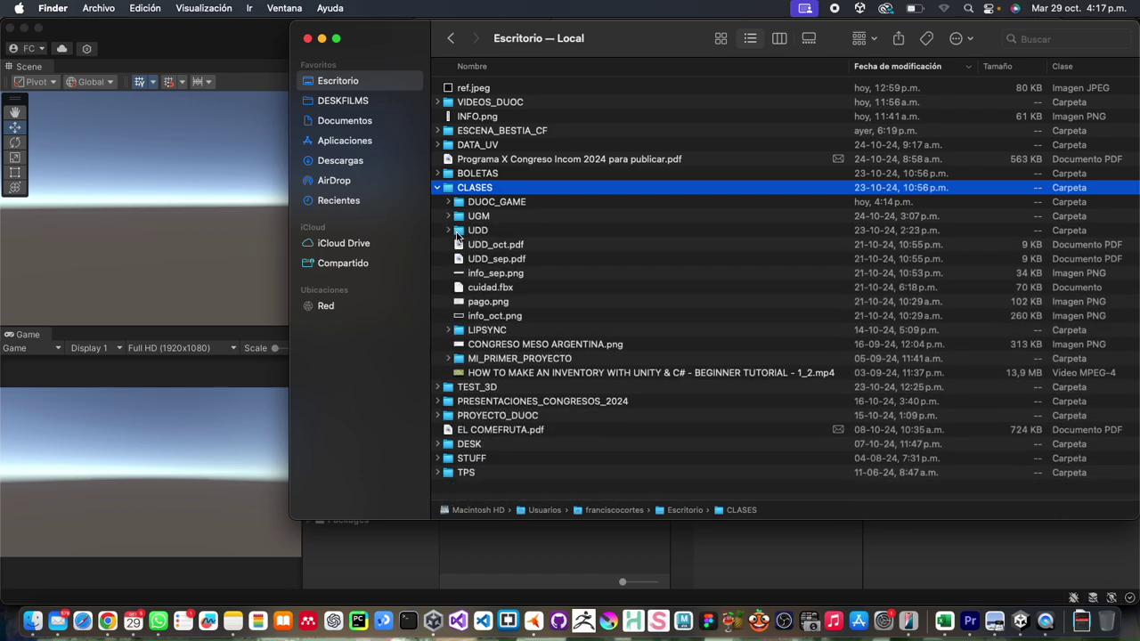
left_click(447, 232)
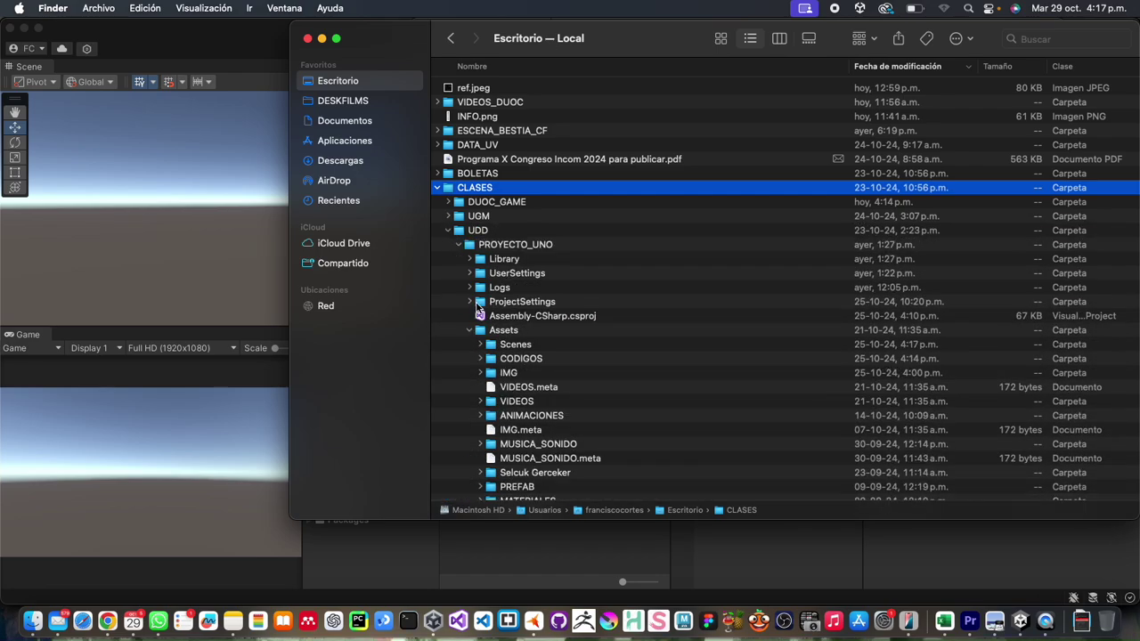
left_click(469, 303)
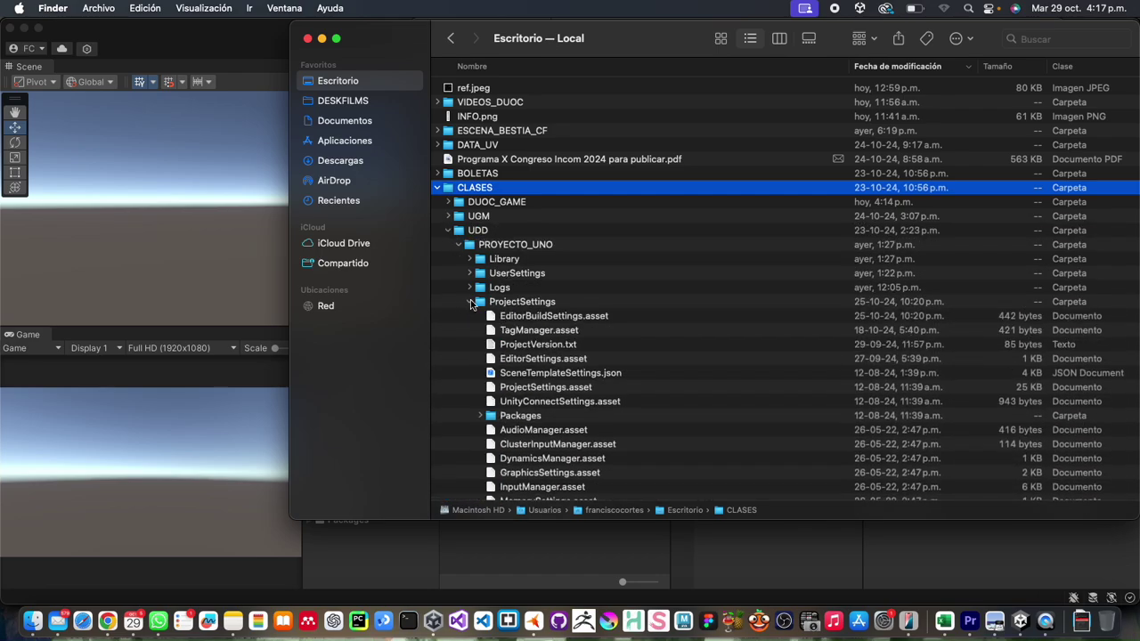
left_click(469, 301)
scroll(571, 335, "down", 3)
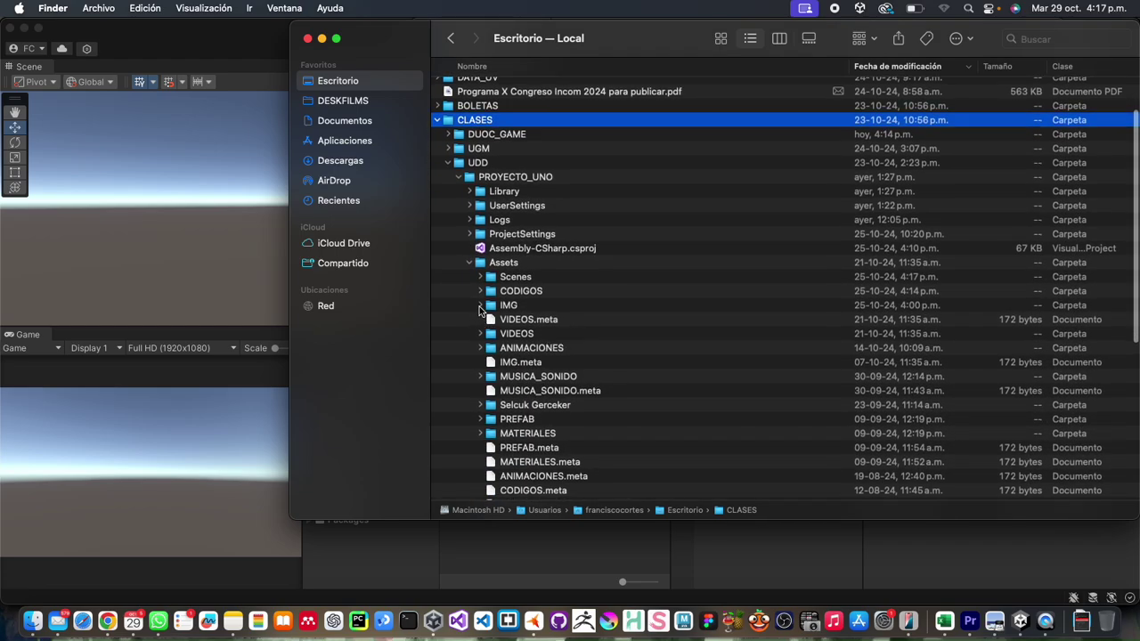
left_click(480, 305)
left_click(546, 334)
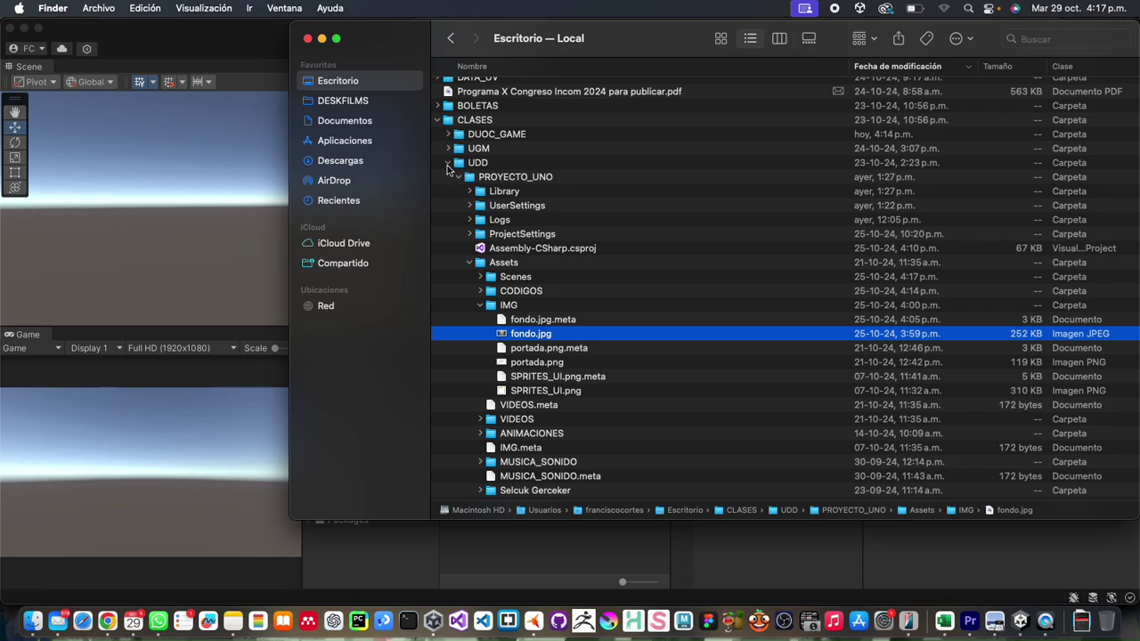
left_click(449, 163)
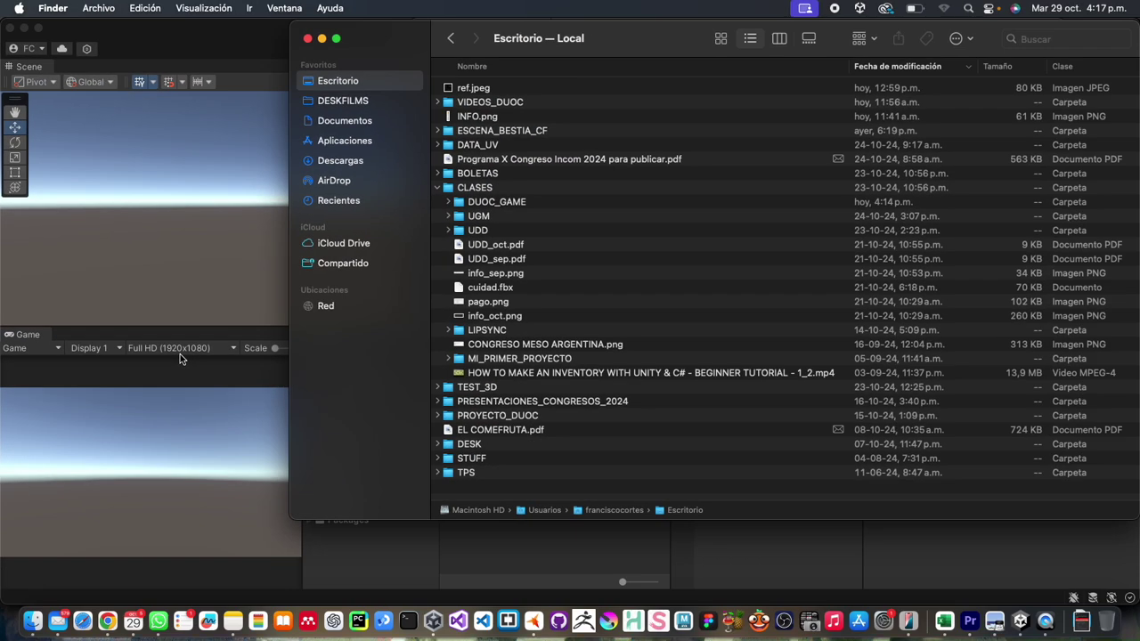
Go to DUOC_GAME > Assets > IMG, Quick Look fondo.jpg, and return to Unity.
double_click(462, 203)
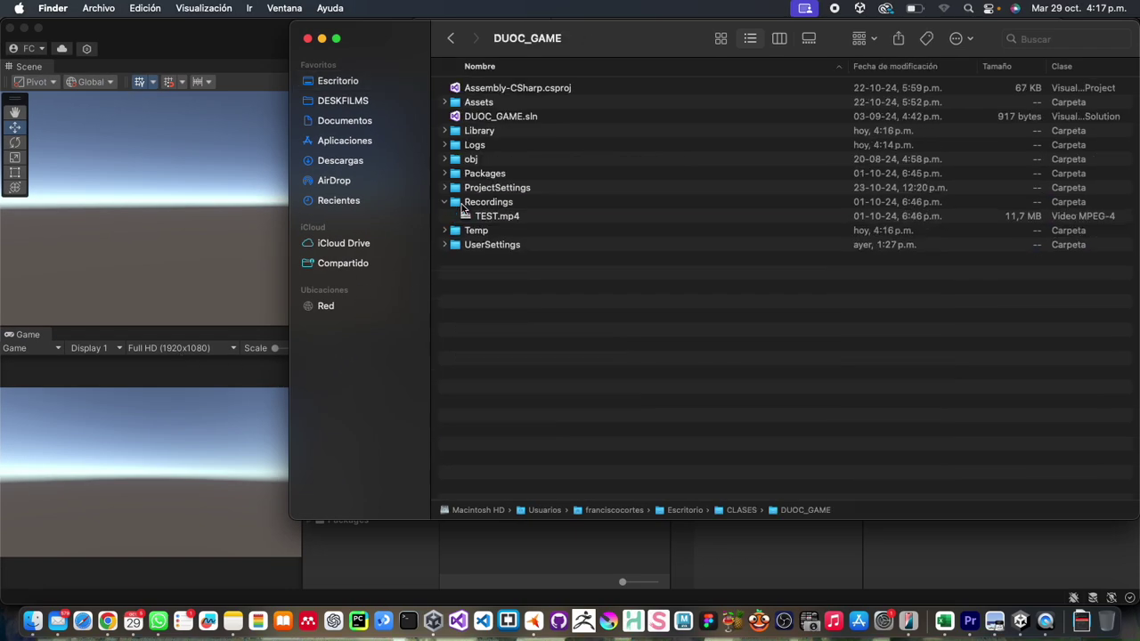
double_click(478, 101)
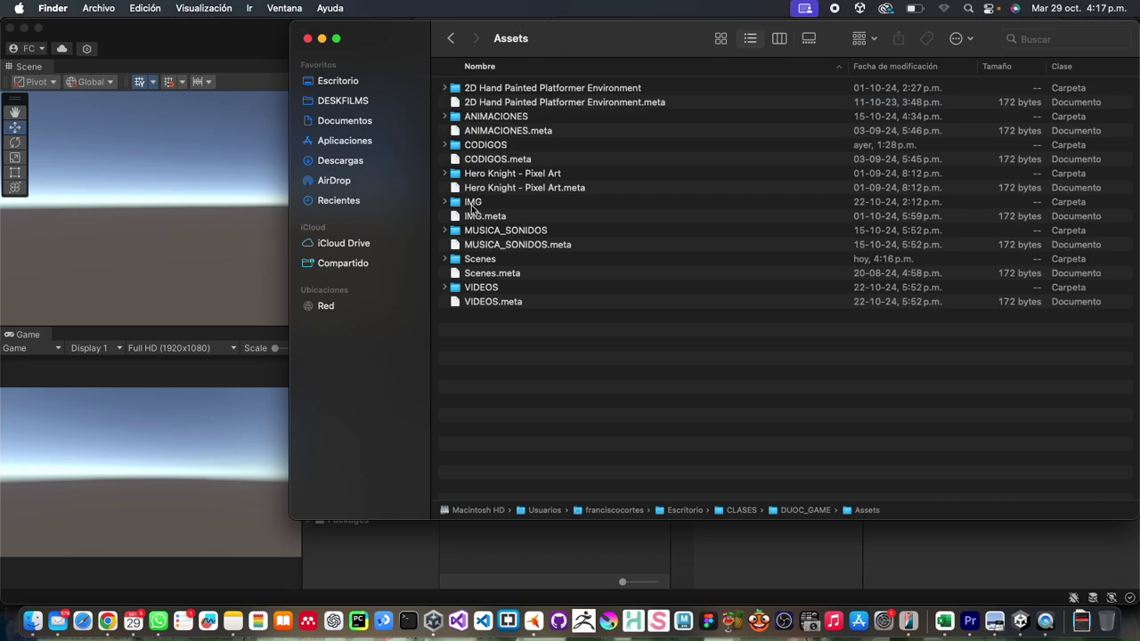
double_click(472, 205)
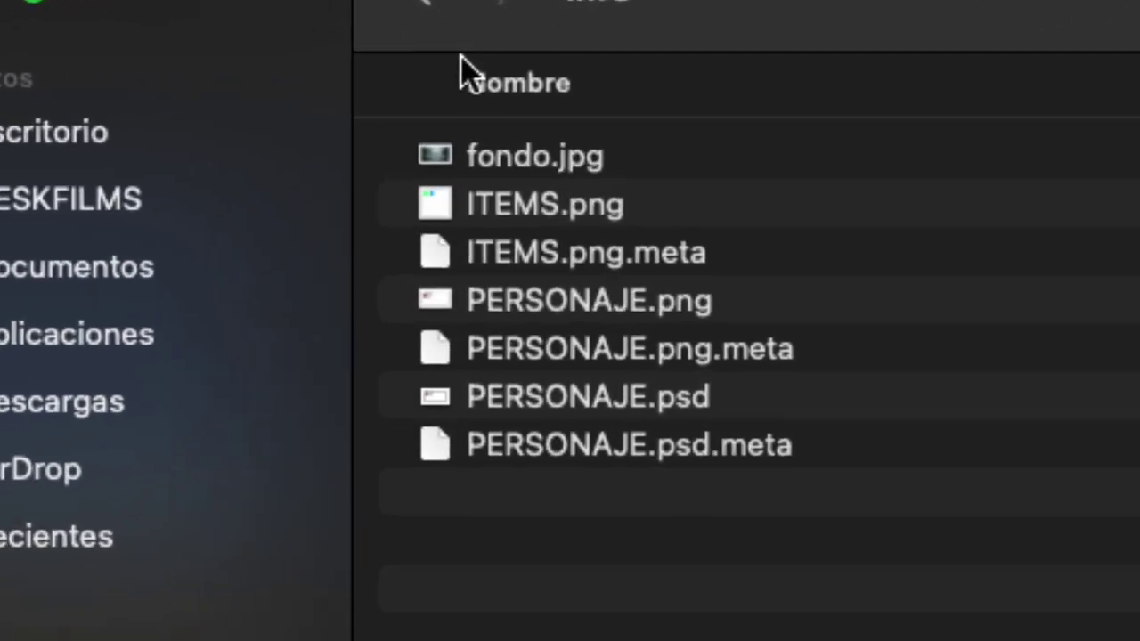
left_click(477, 90)
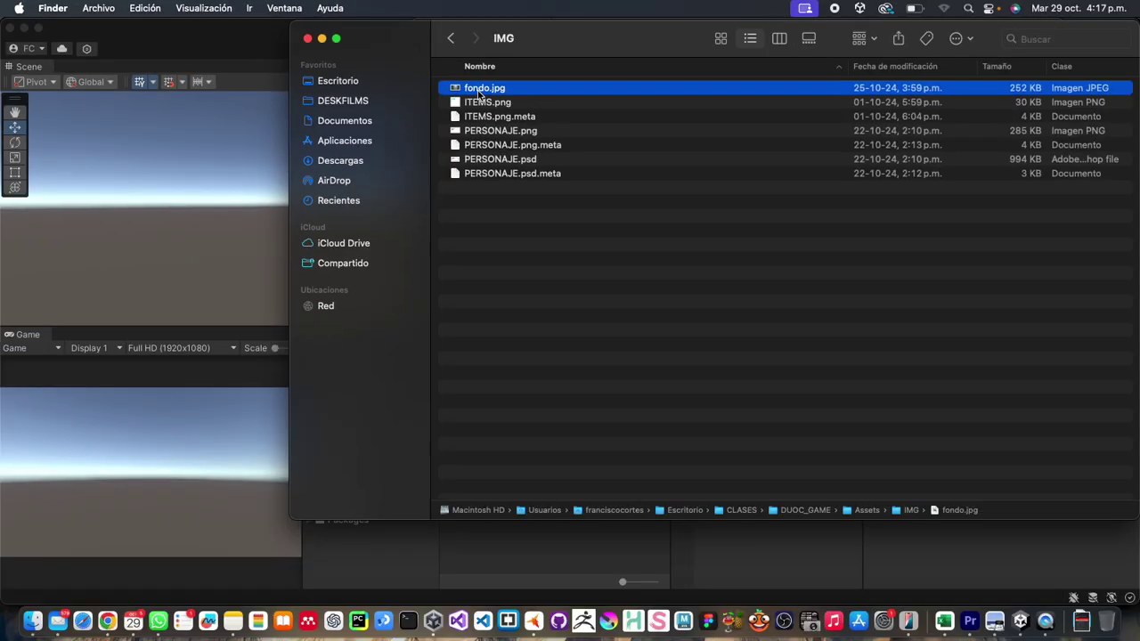
key("space")
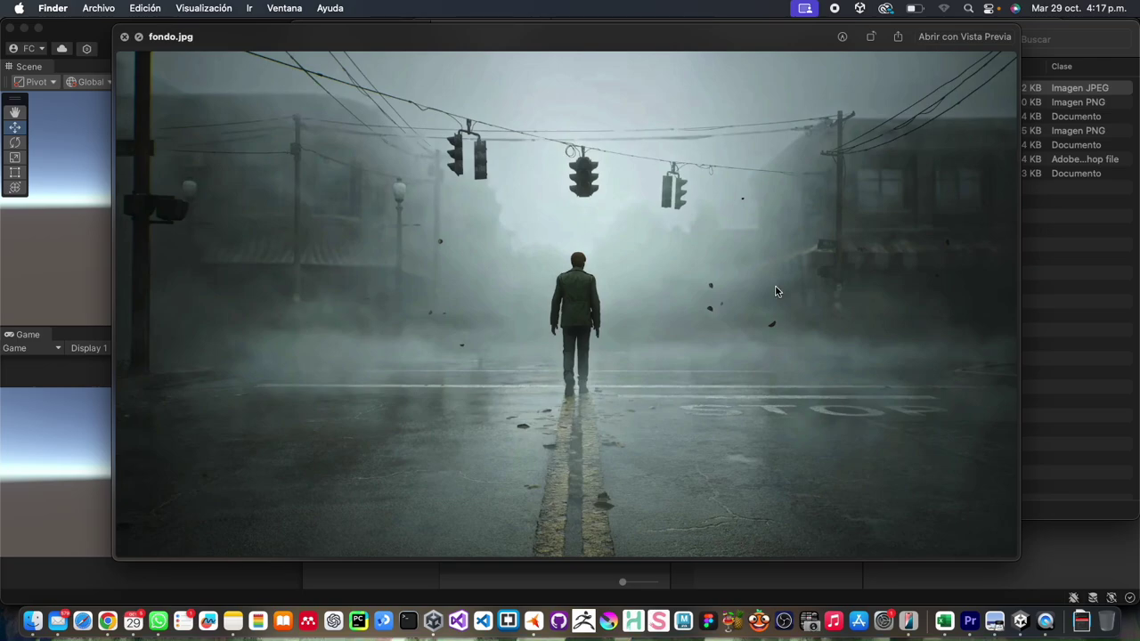
key("space")
key("space")
key("space")
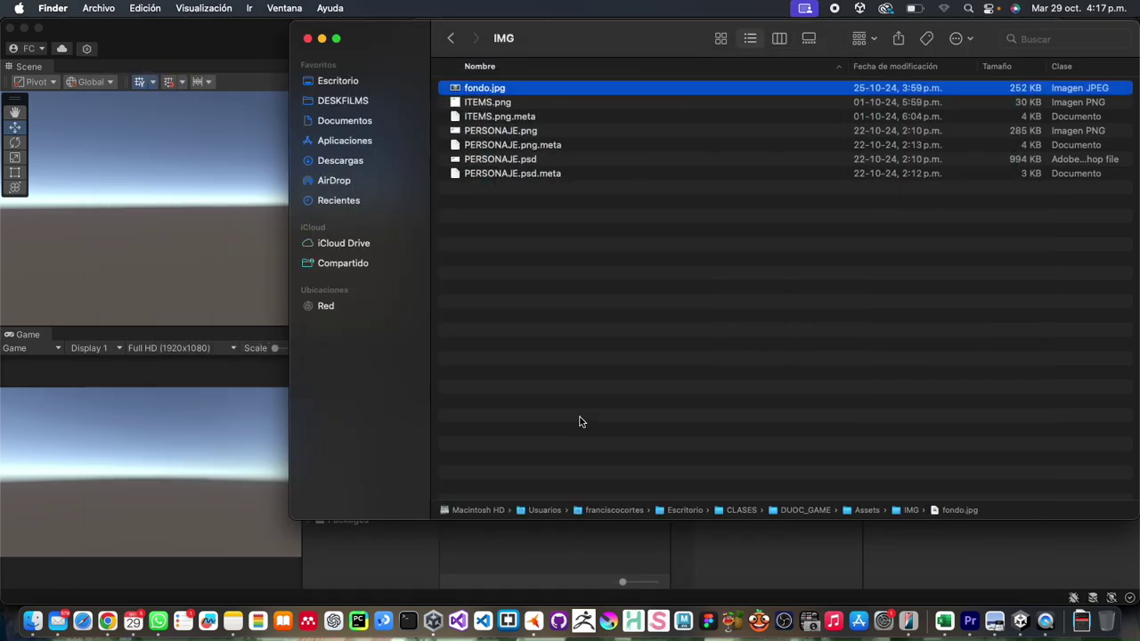
left_click(220, 52)
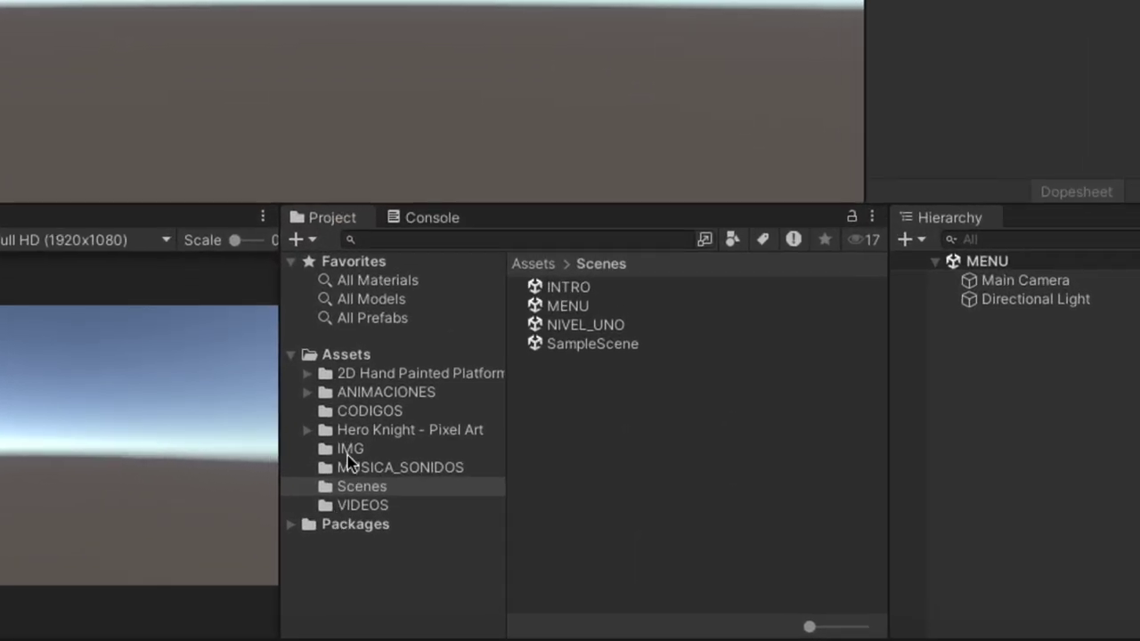
Set the fondo texture to Sprite (2D and UI), Single mode, apply, and expand its sprite.
left_click(350, 451)
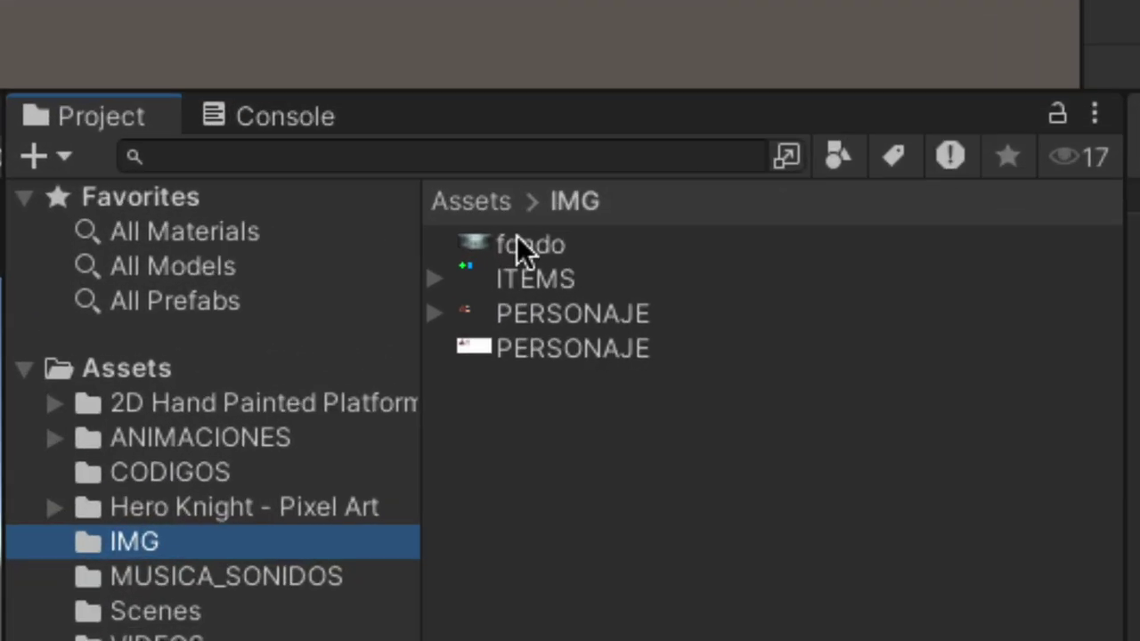
left_click(558, 288)
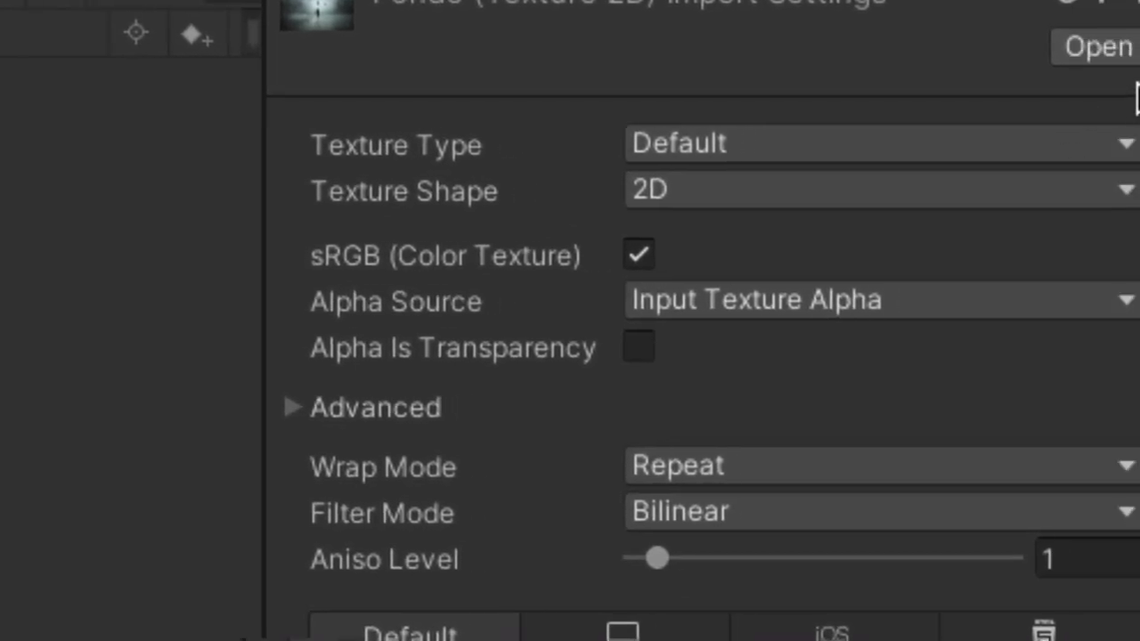
left_click(784, 138)
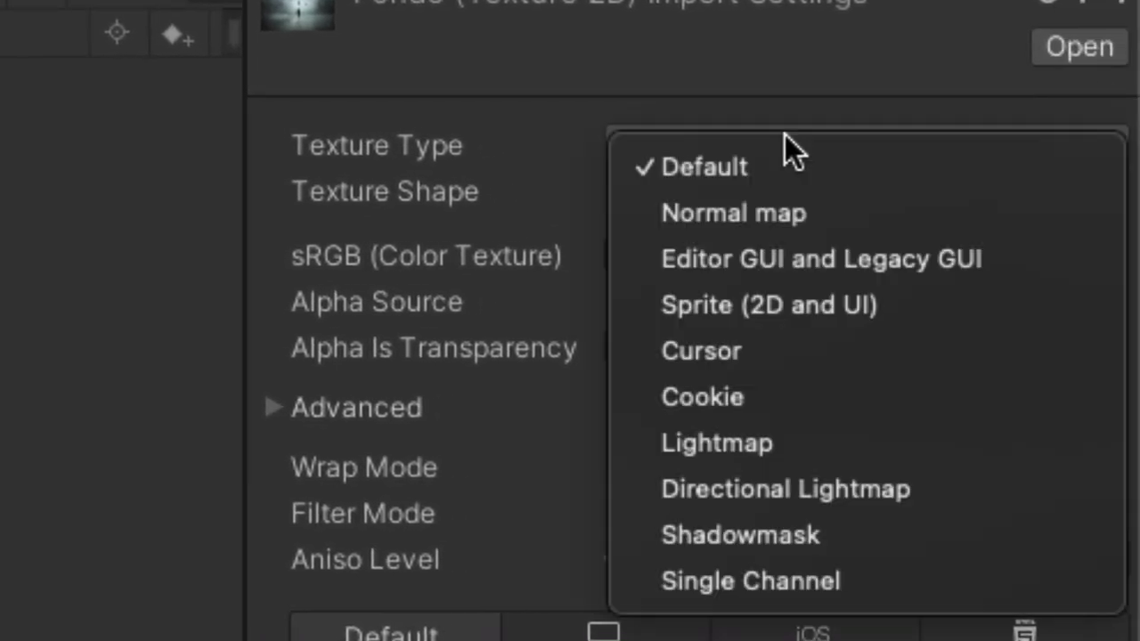
left_click(757, 309)
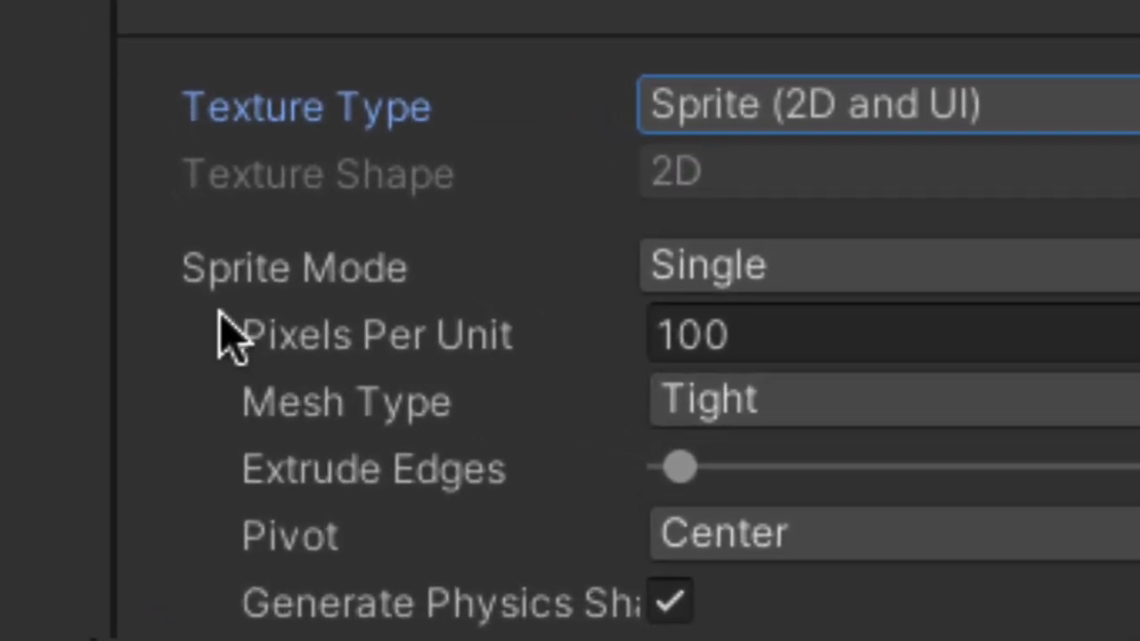
left_click(758, 267)
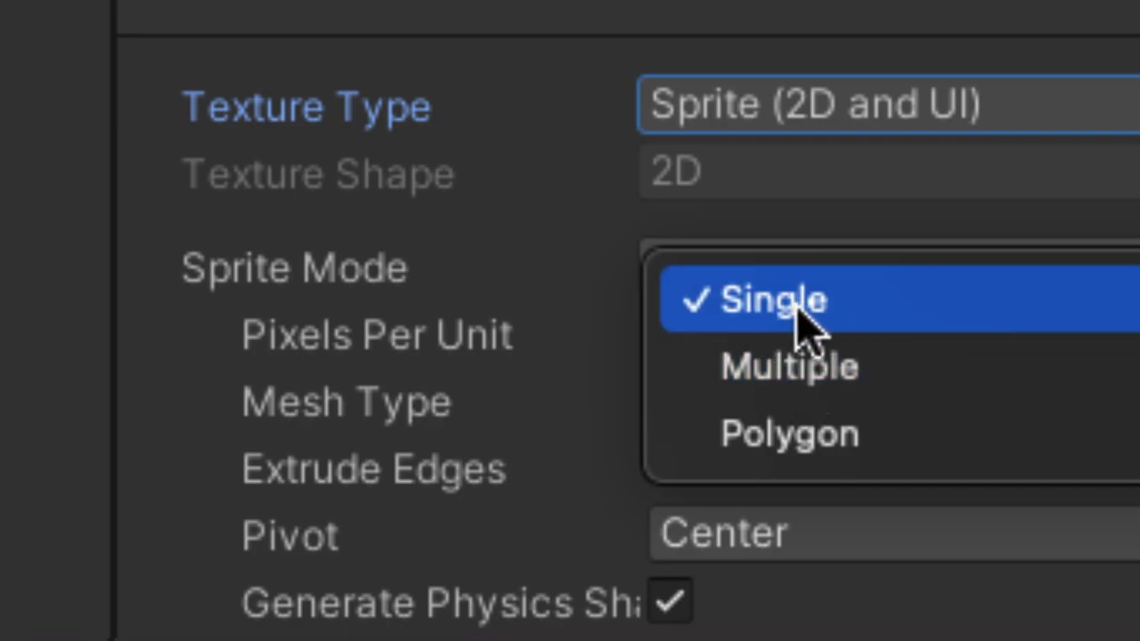
left_click(796, 300)
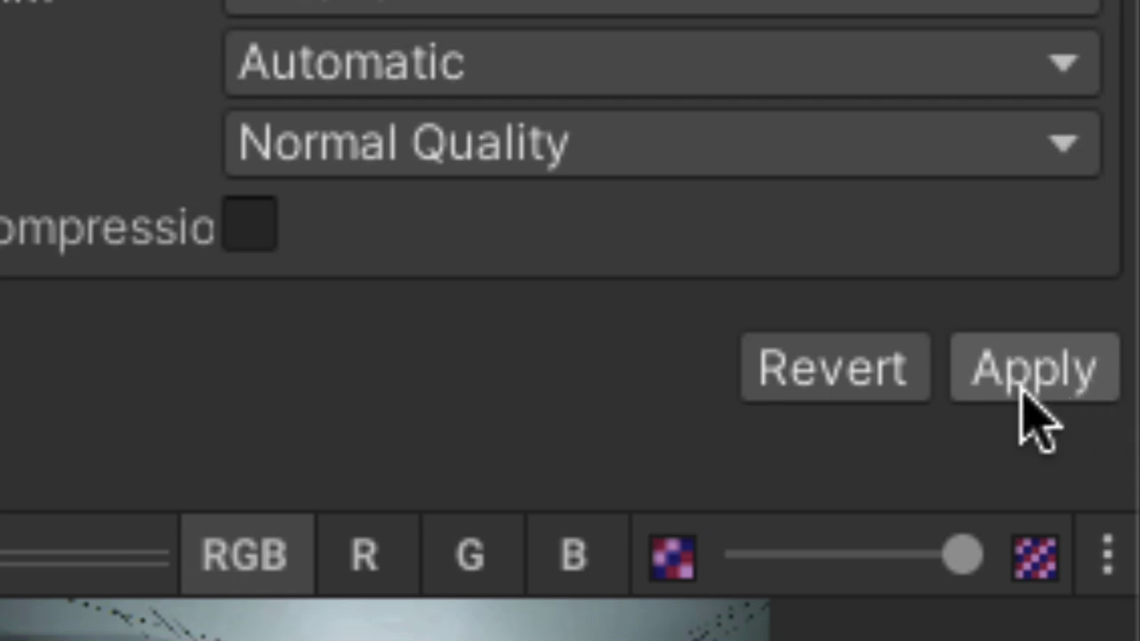
left_click(1033, 370)
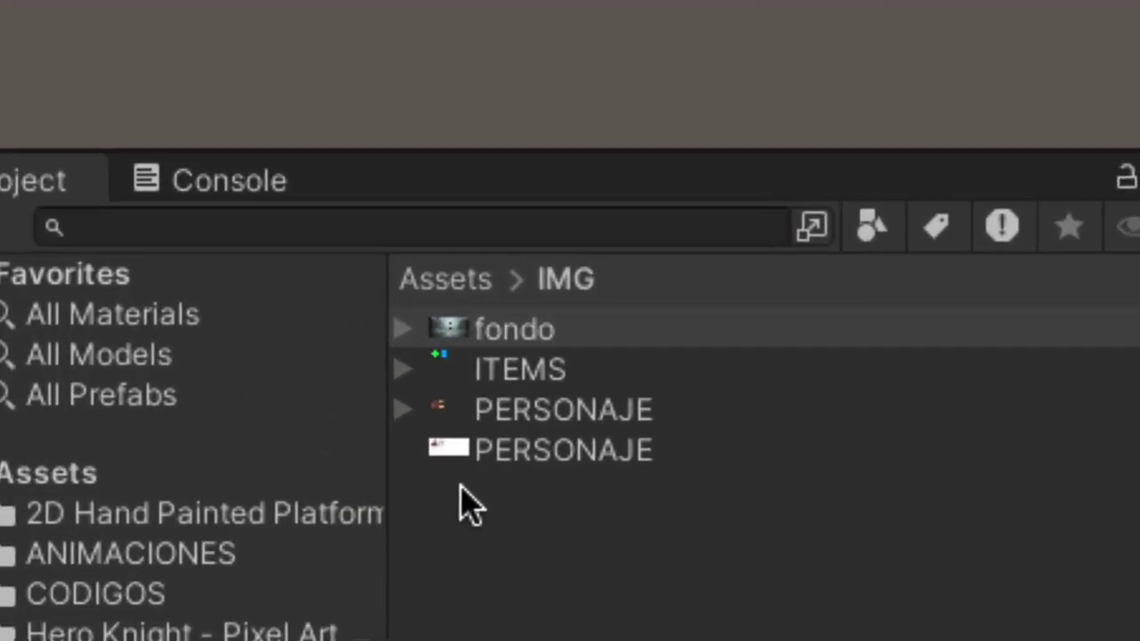
left_click(373, 253)
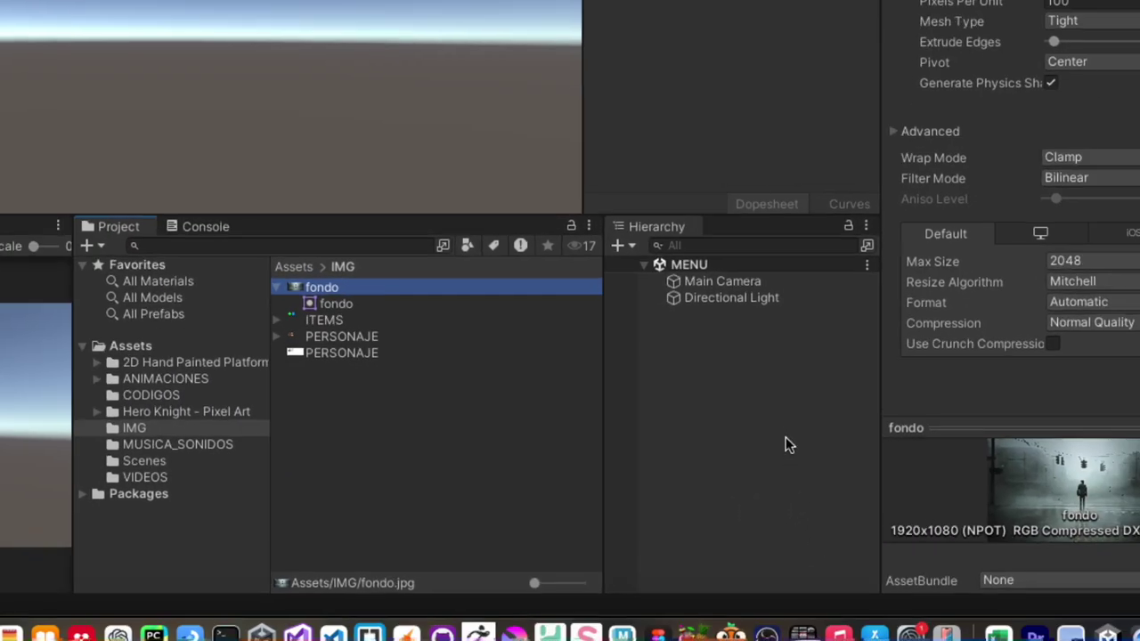
Add a UI Image (with Canvas and EventSystem) to MENU and rename it ImageBG.
right_click(750, 410)
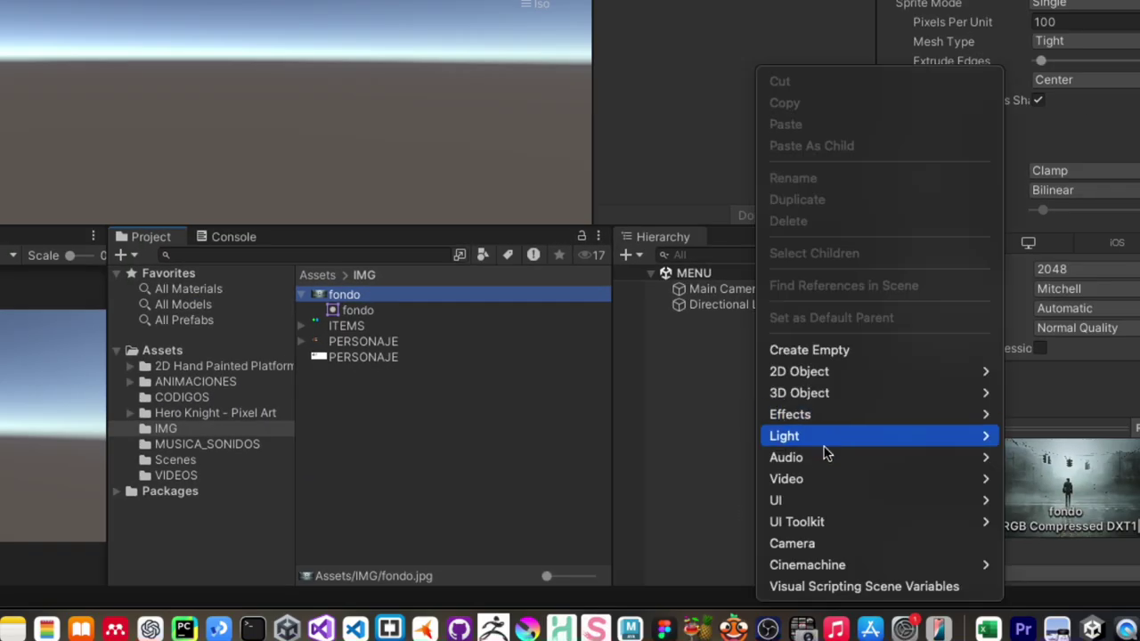
mouse_move(819, 498)
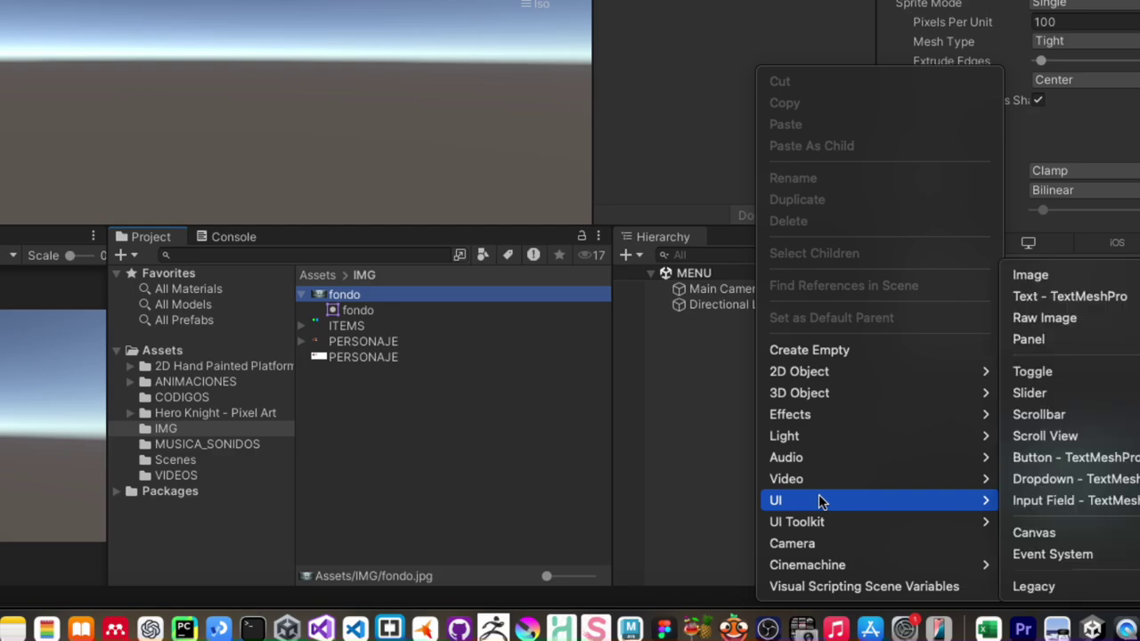
left_click(1050, 276)
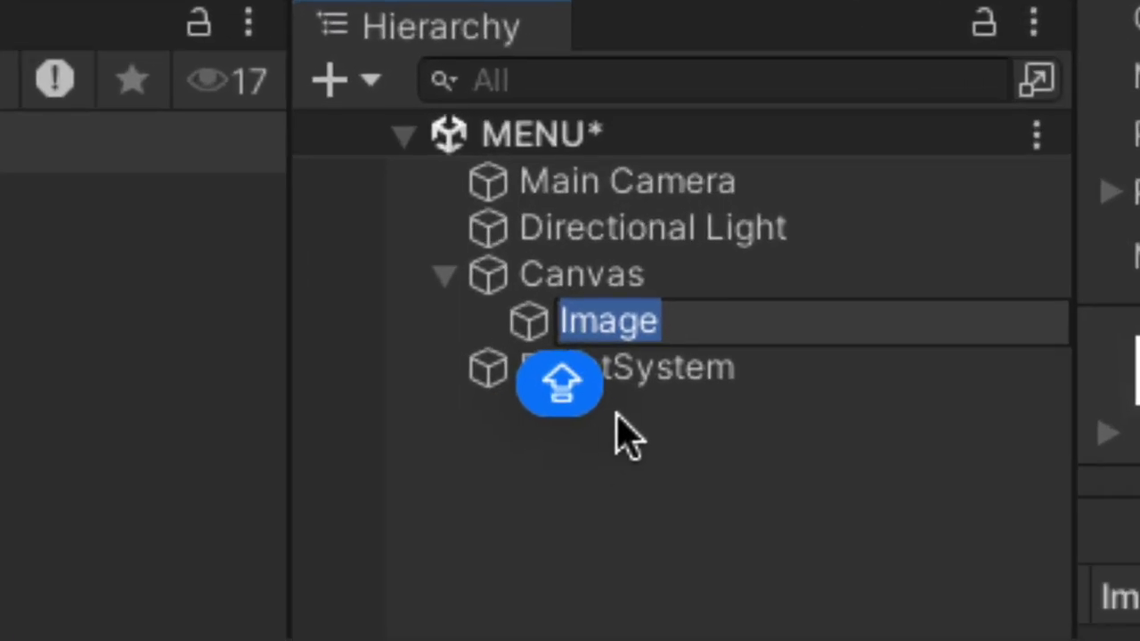
left_click(695, 323)
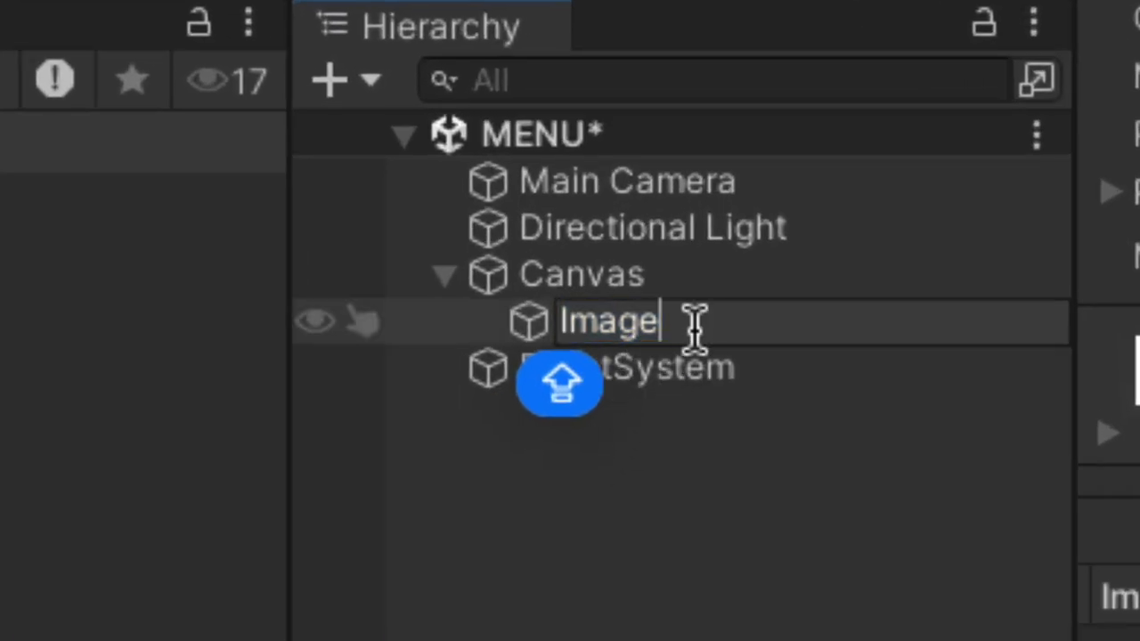
type("bg")
key("BackSpace")
key("BackSpace")
type("B")
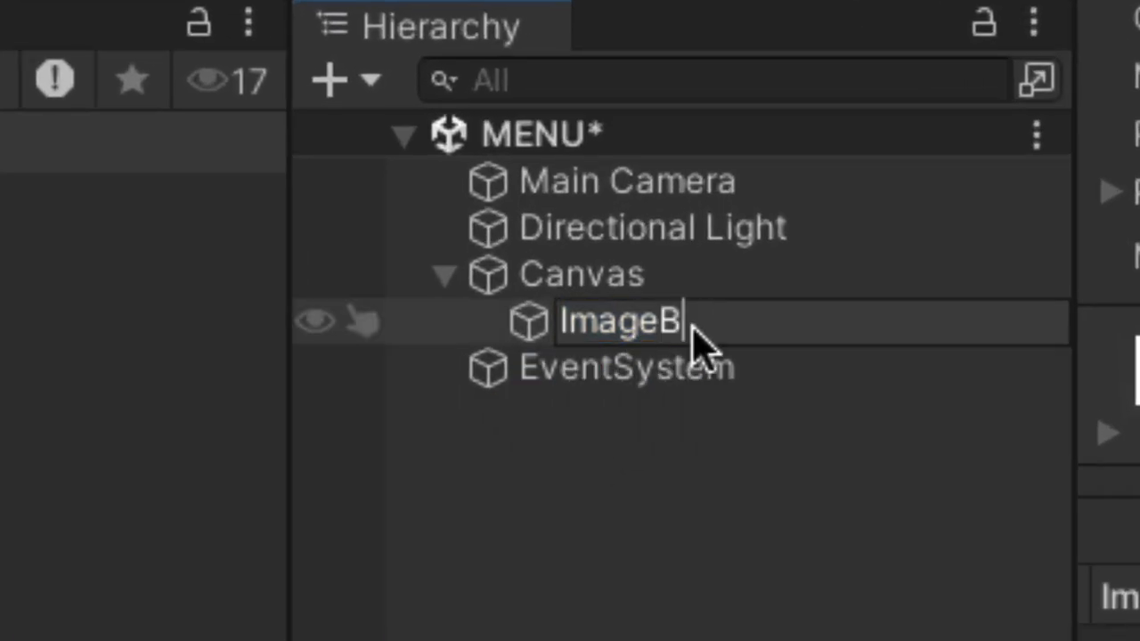
type("G")
key("Return")
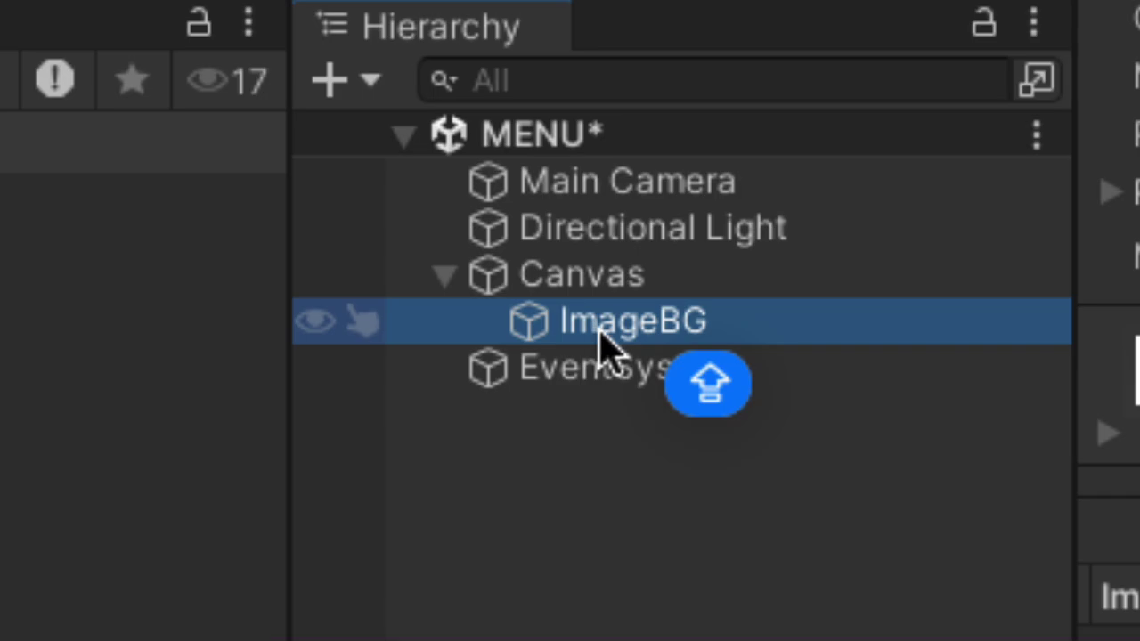
Set the Canvas Scaler's UI Scale Mode to Scale With Screen Size (800 x 600 reference).
left_click(592, 294)
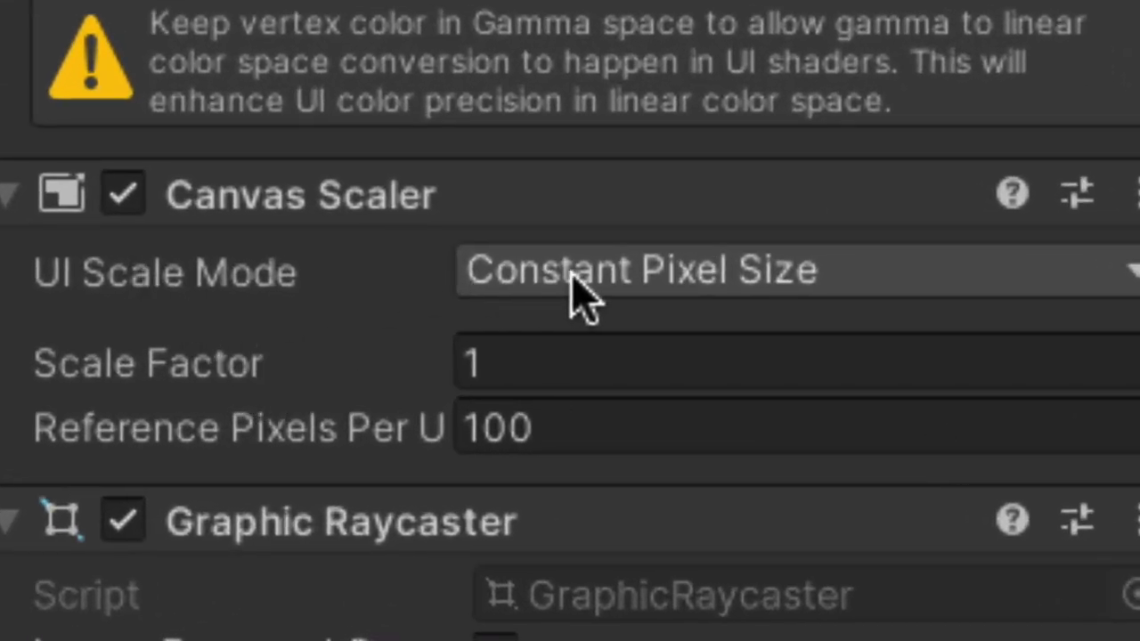
left_click(583, 289)
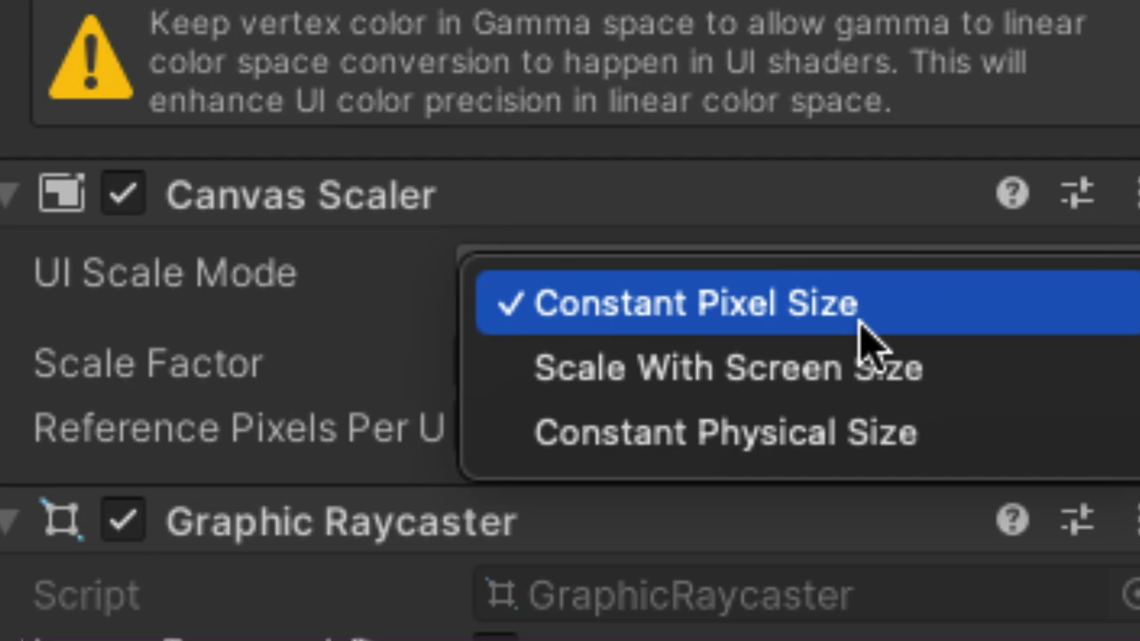
left_click(823, 392)
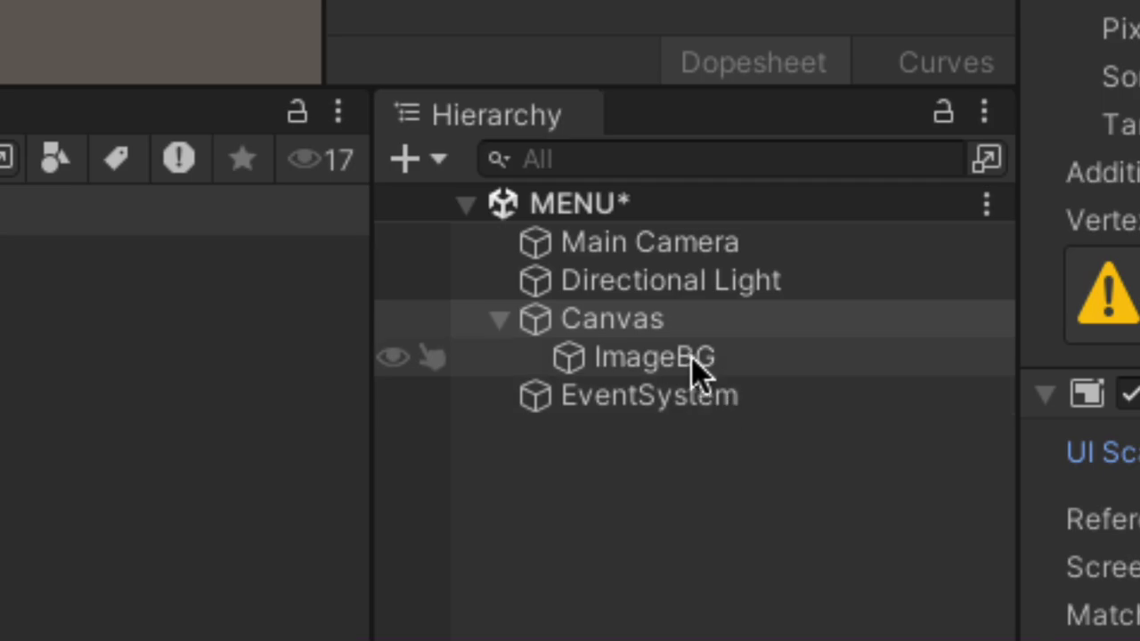
Alt-apply the stretch-stretch anchor preset to ImageBG so it fills the Canvas with zero offsets.
left_click(695, 370)
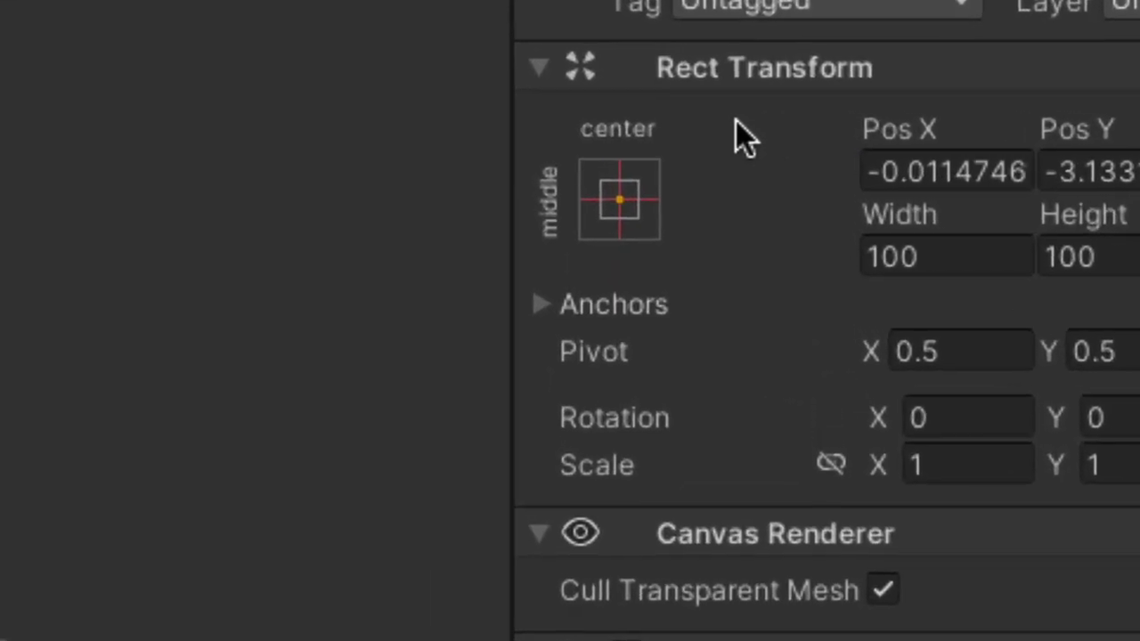
left_click(637, 209)
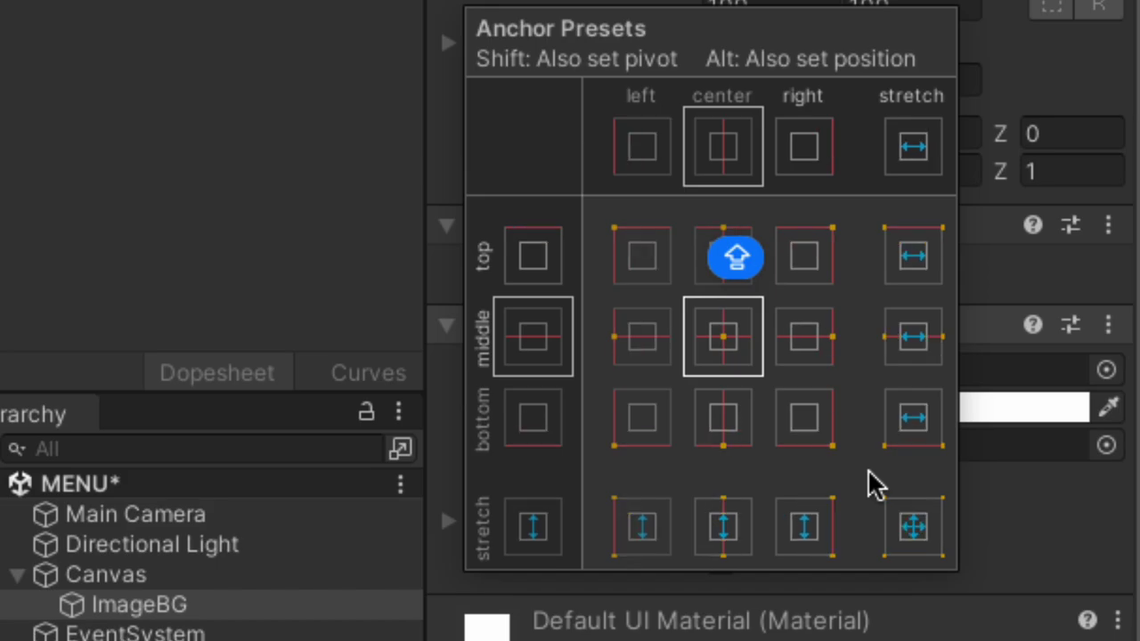
key("alt")
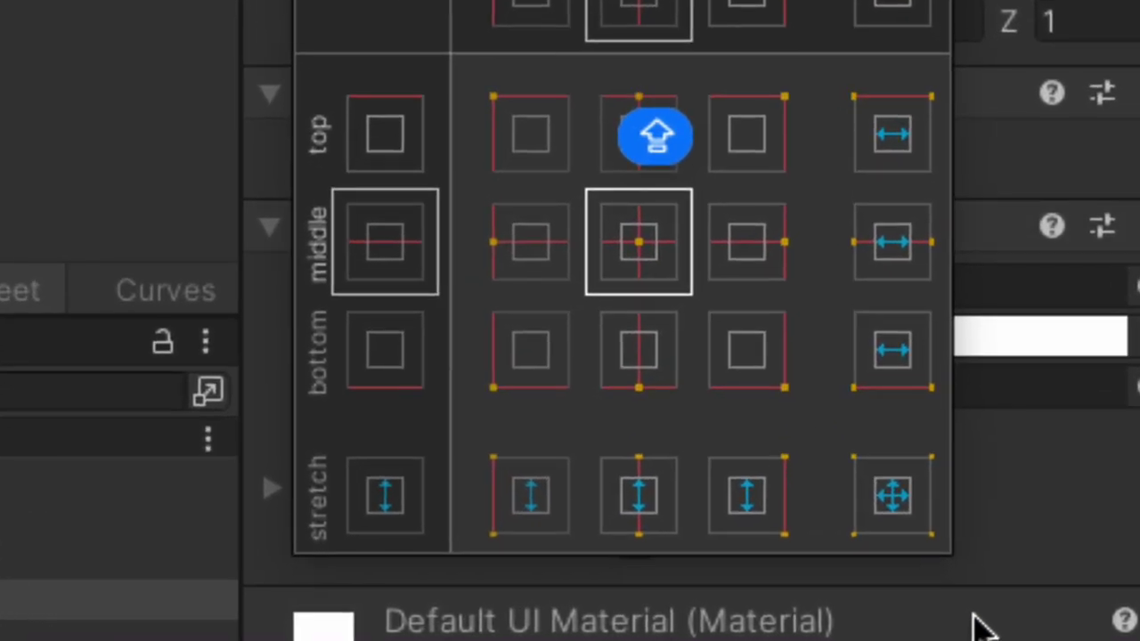
key("alt")
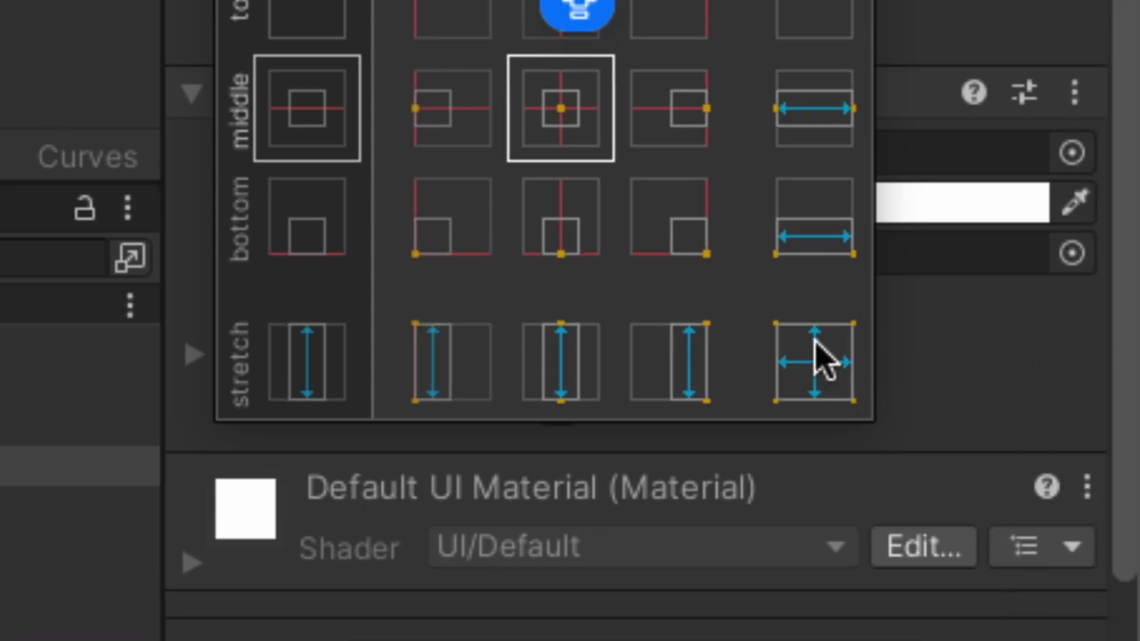
left_click(822, 387)
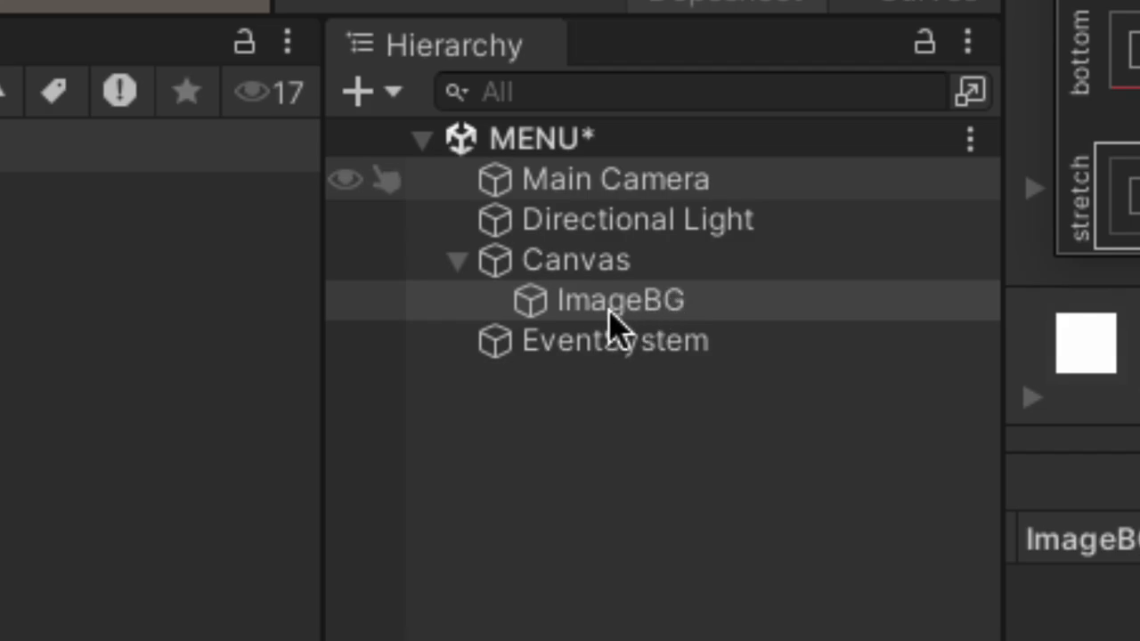
Assign the fondo sprite as ImageBG's Source Image and turn on Preserve Aspect.
left_click(613, 312)
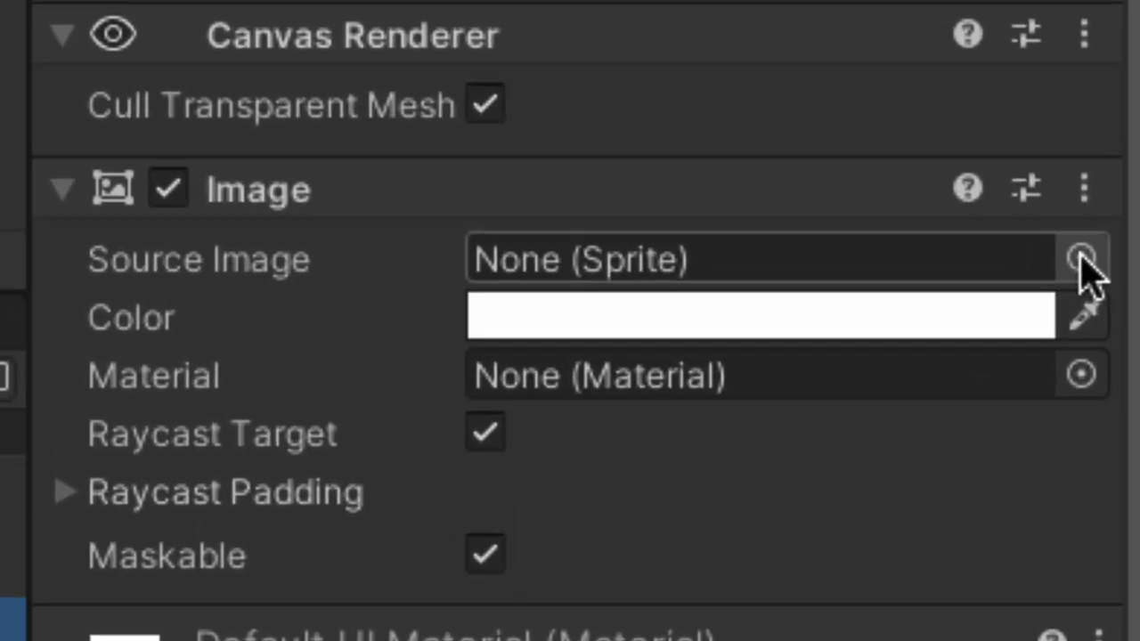
left_click(1049, 260)
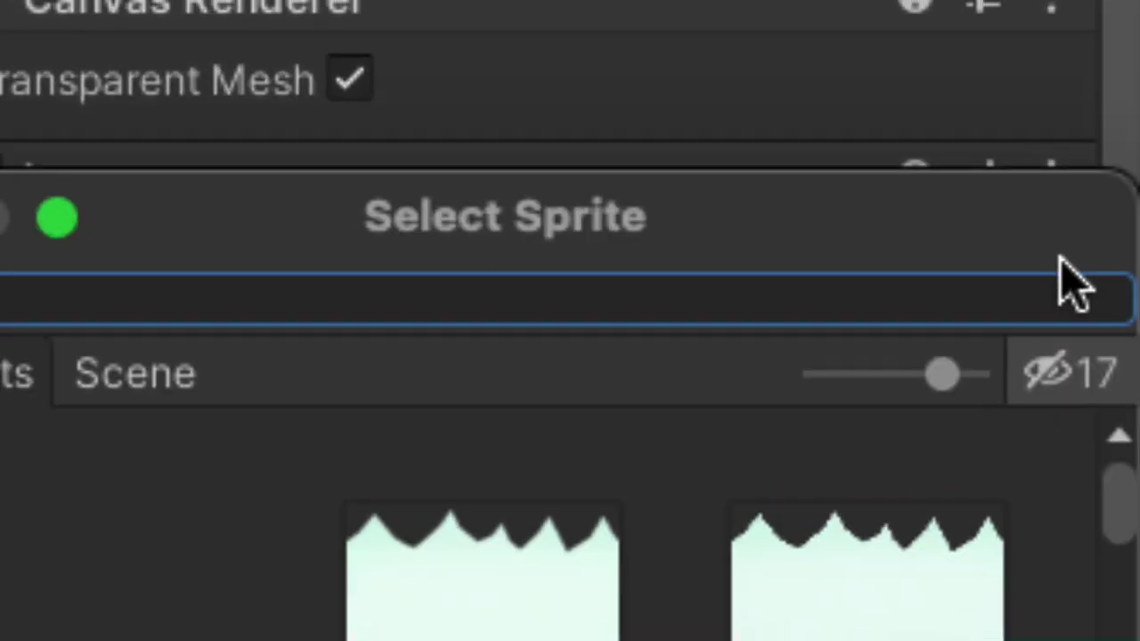
type("FO")
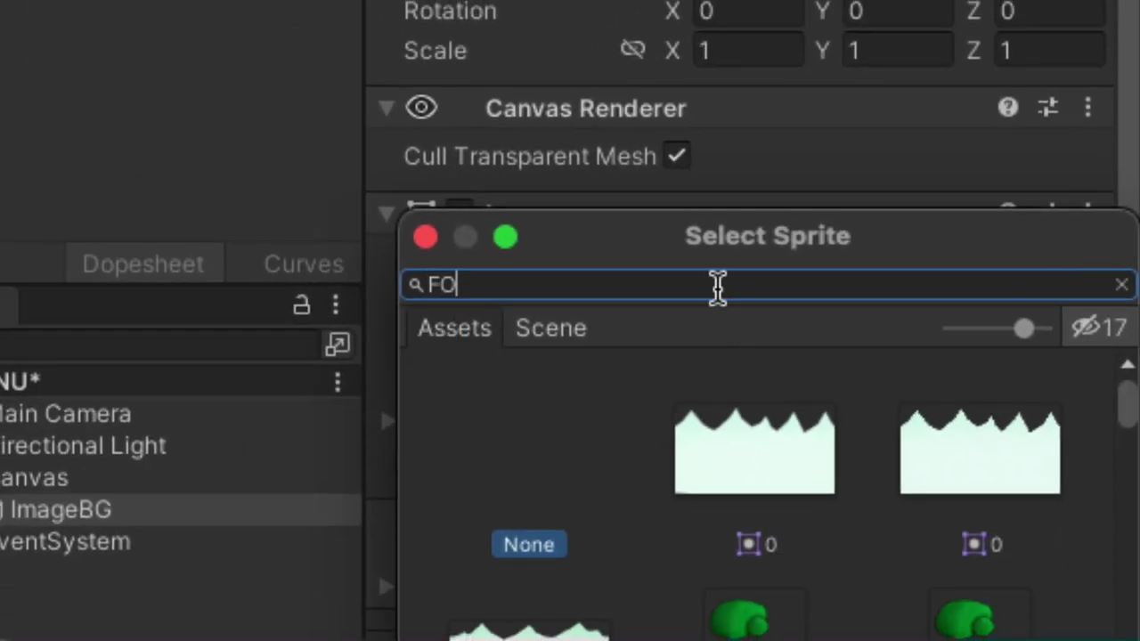
type("ND")
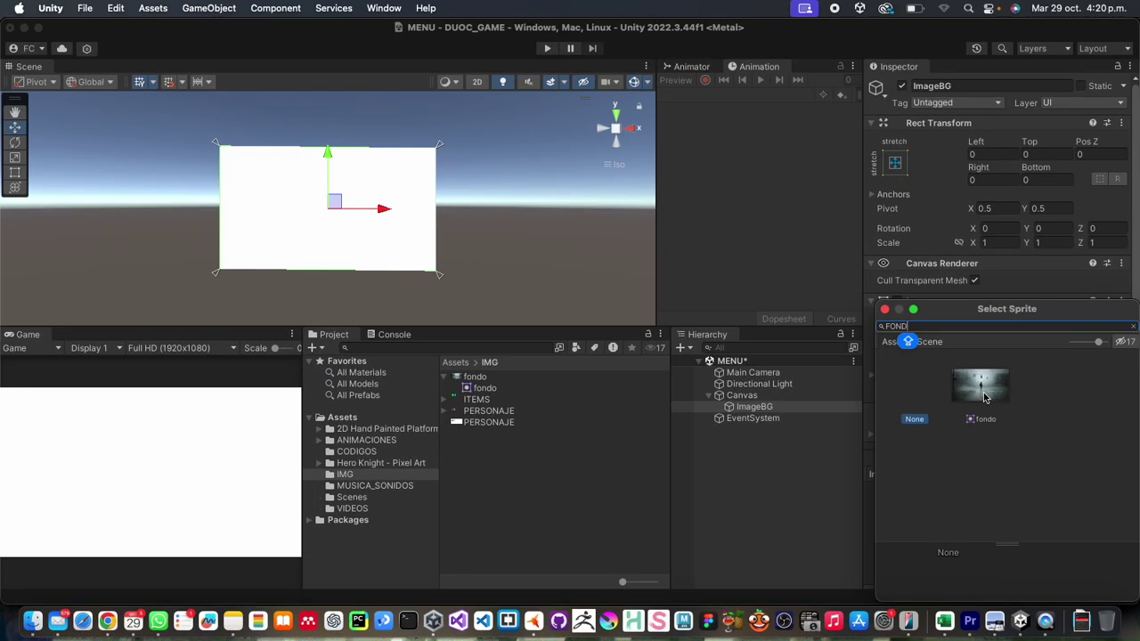
left_click(983, 391)
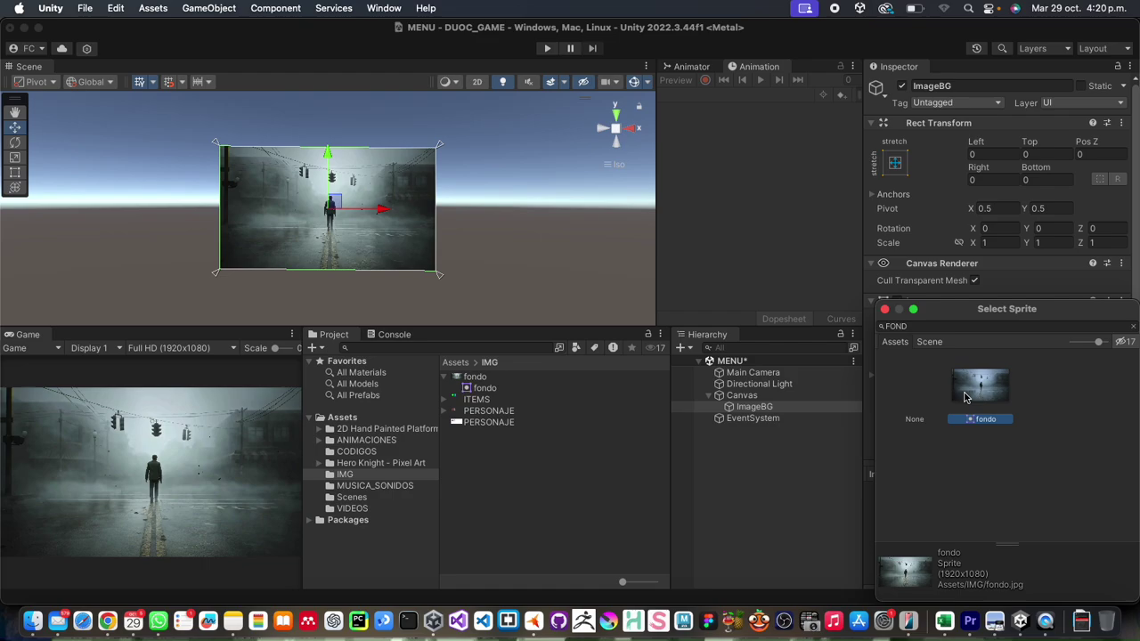
left_click(885, 309)
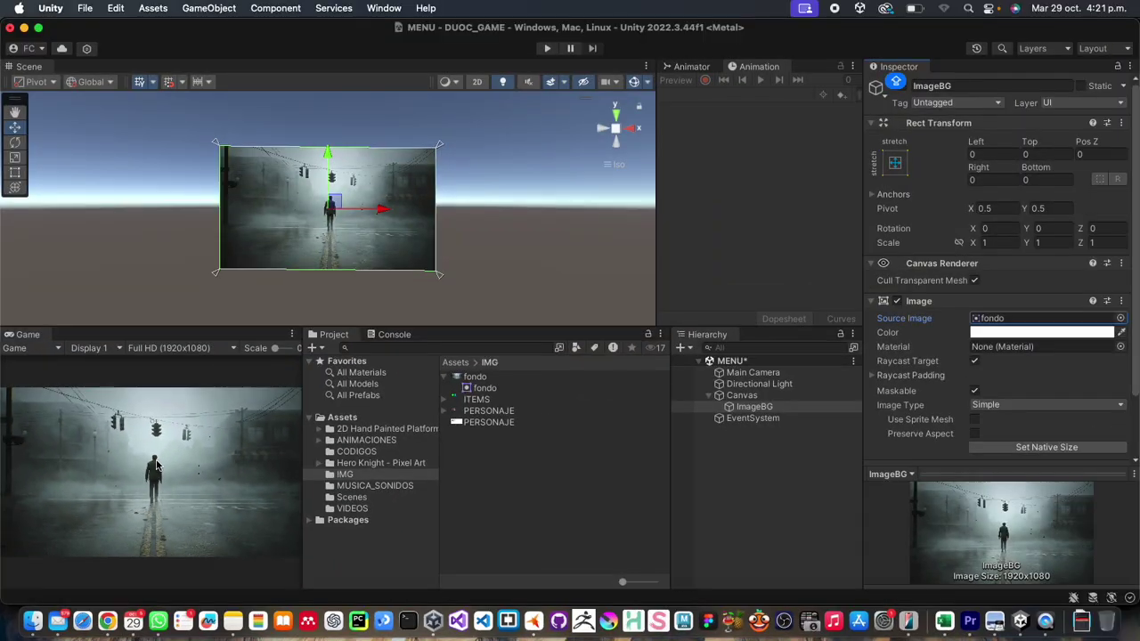
scroll(1071, 419, "down", 3)
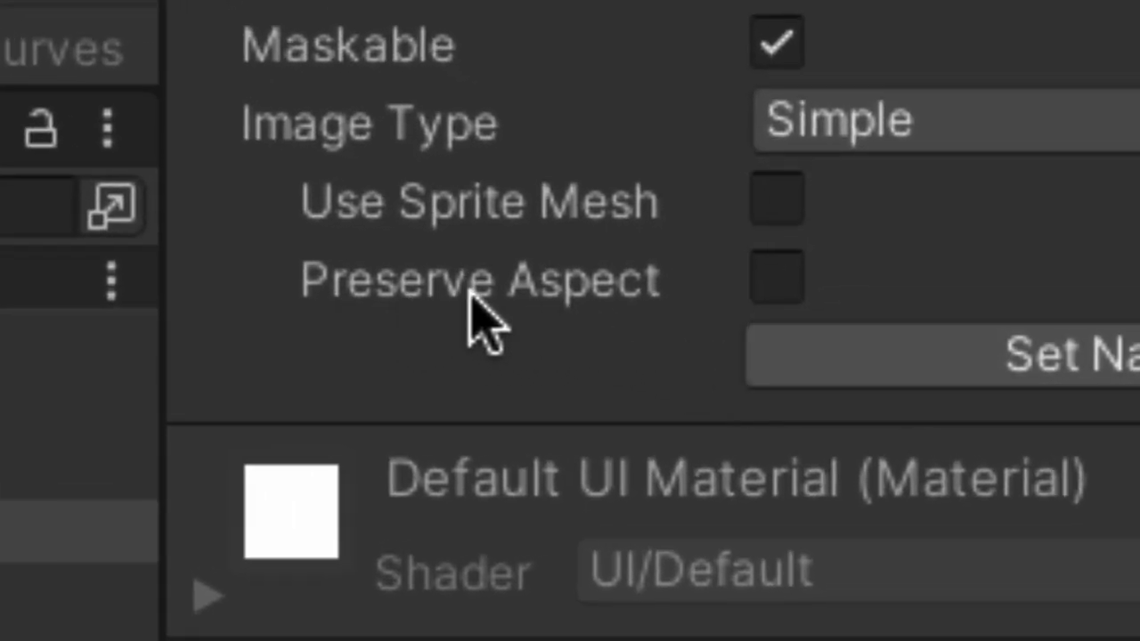
left_click(792, 285)
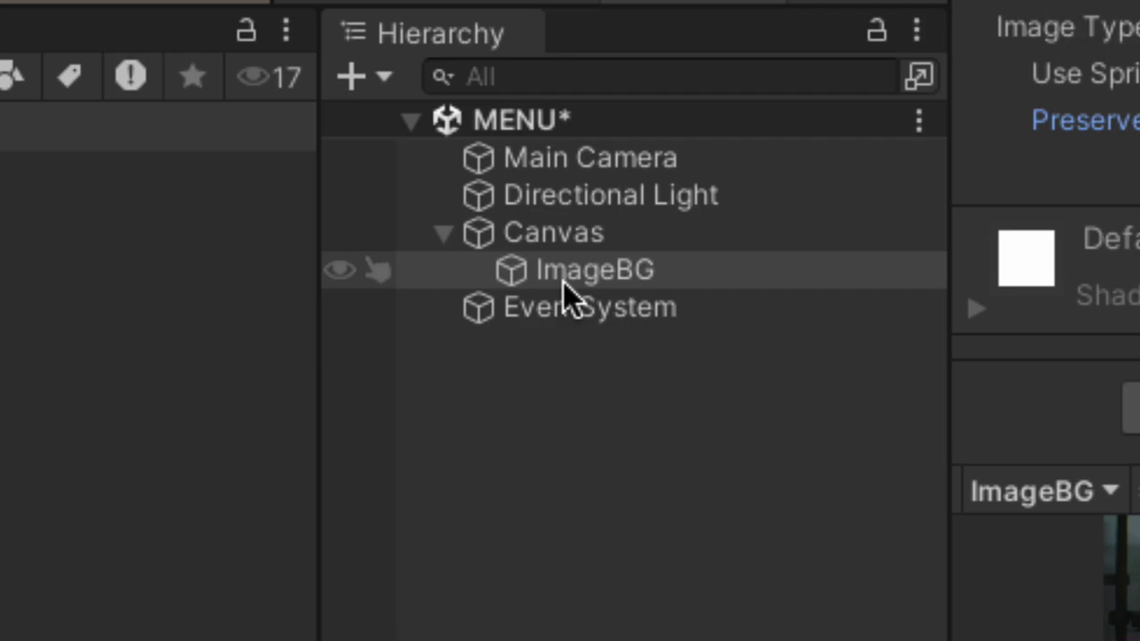
Add a legacy UI Button as a child of the Canvas.
left_click(443, 231)
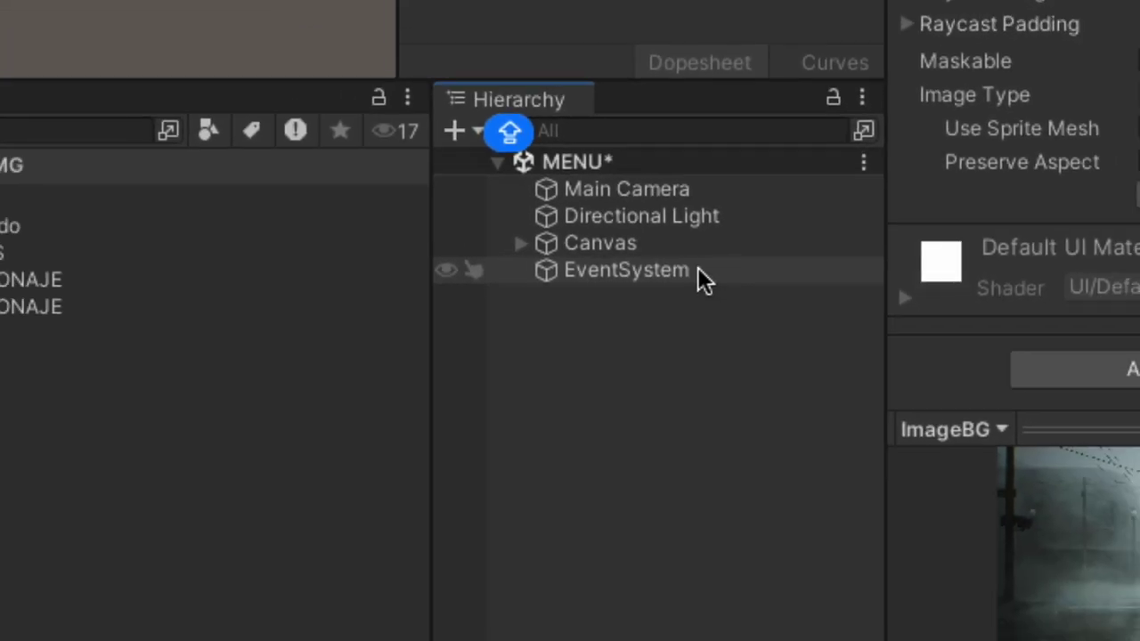
left_click(611, 245)
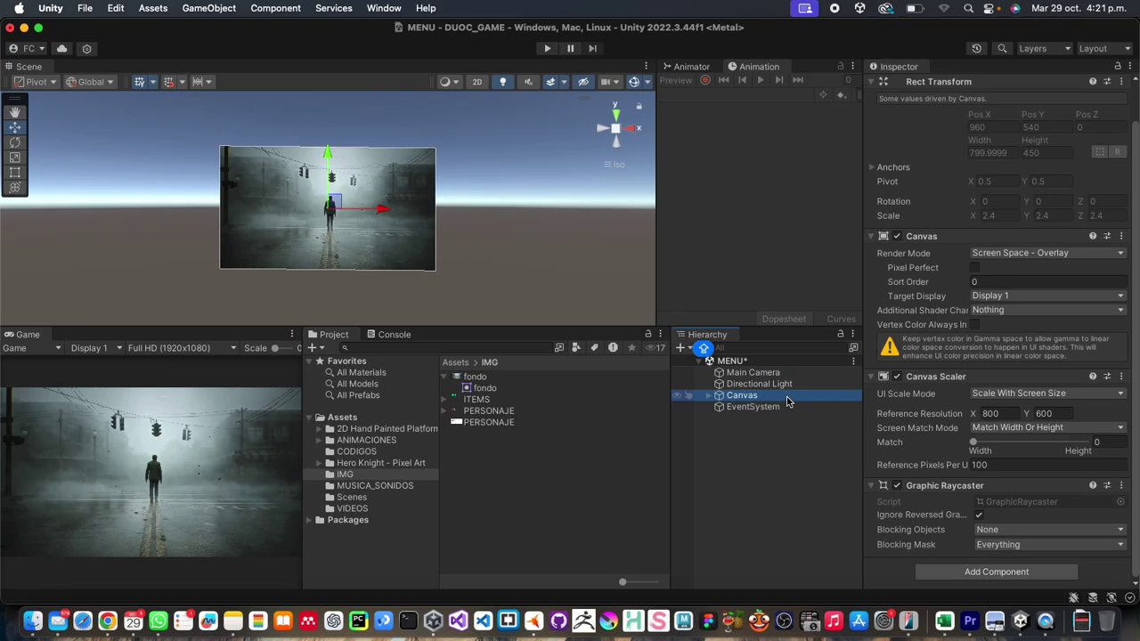
right_click(750, 403)
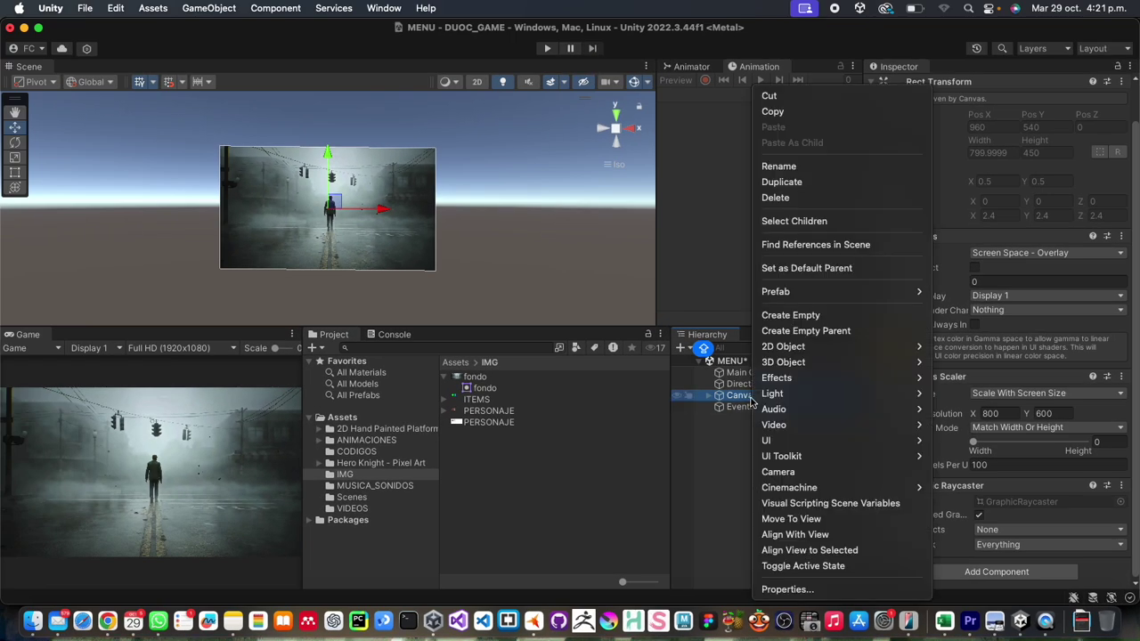
mouse_move(784, 445)
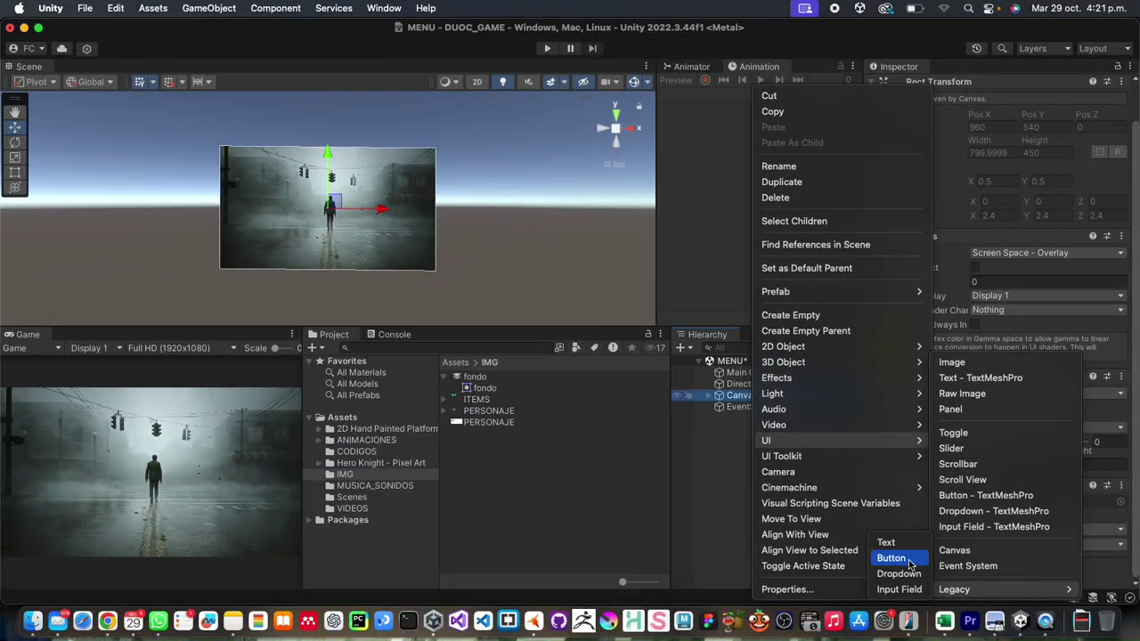
left_click(890, 558)
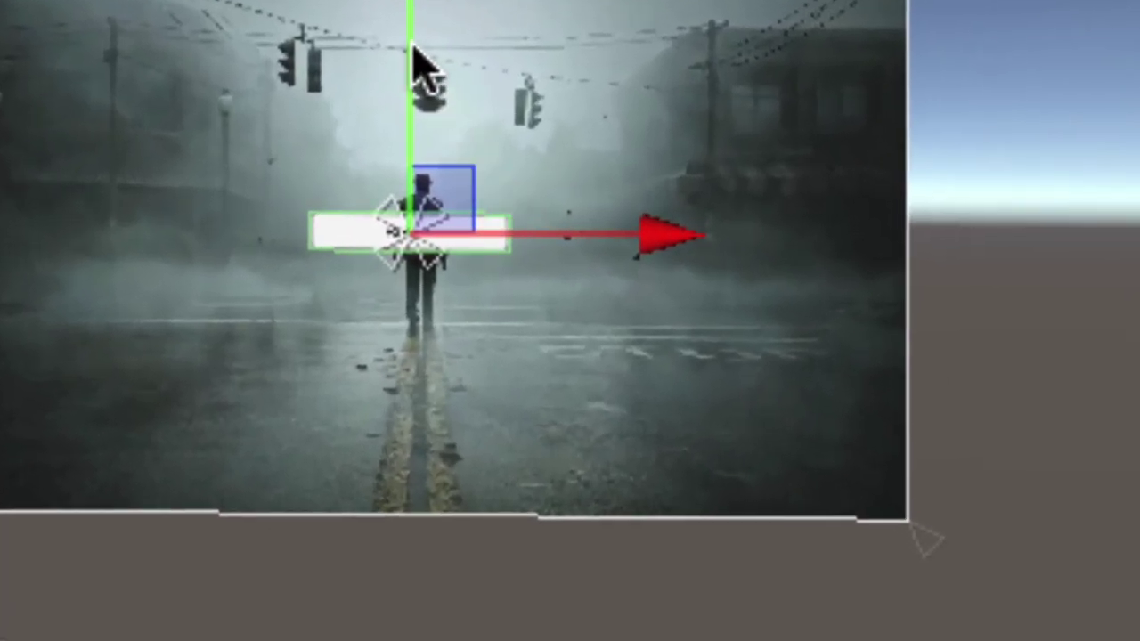
Move the button down to just below the figure, at Pos Y -104, and frame it.
left_click_drag(410, 49, 433, 222)
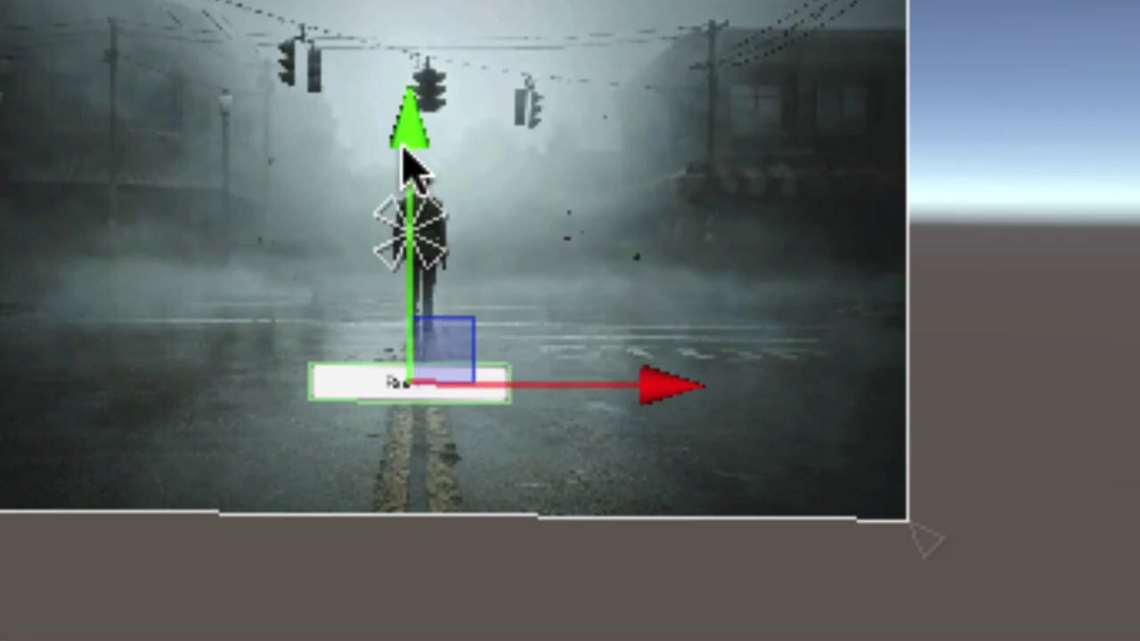
mouse_move(407, 165)
left_mouse_down()
mouse_move(405, 94)
mouse_move(393, 132)
left_mouse_up()
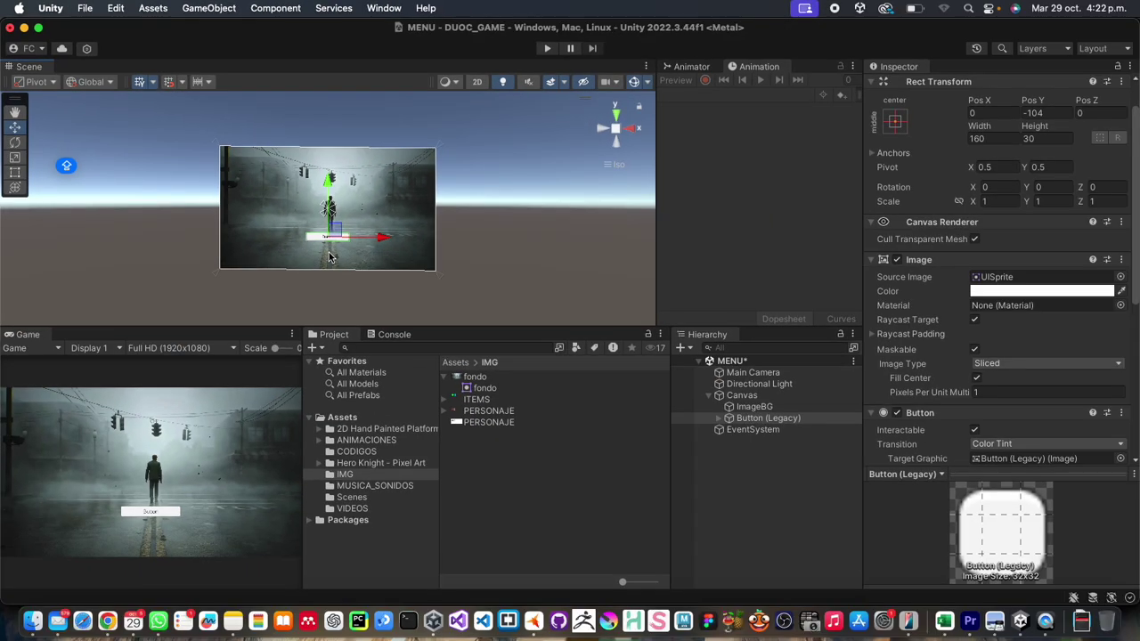
key("f")
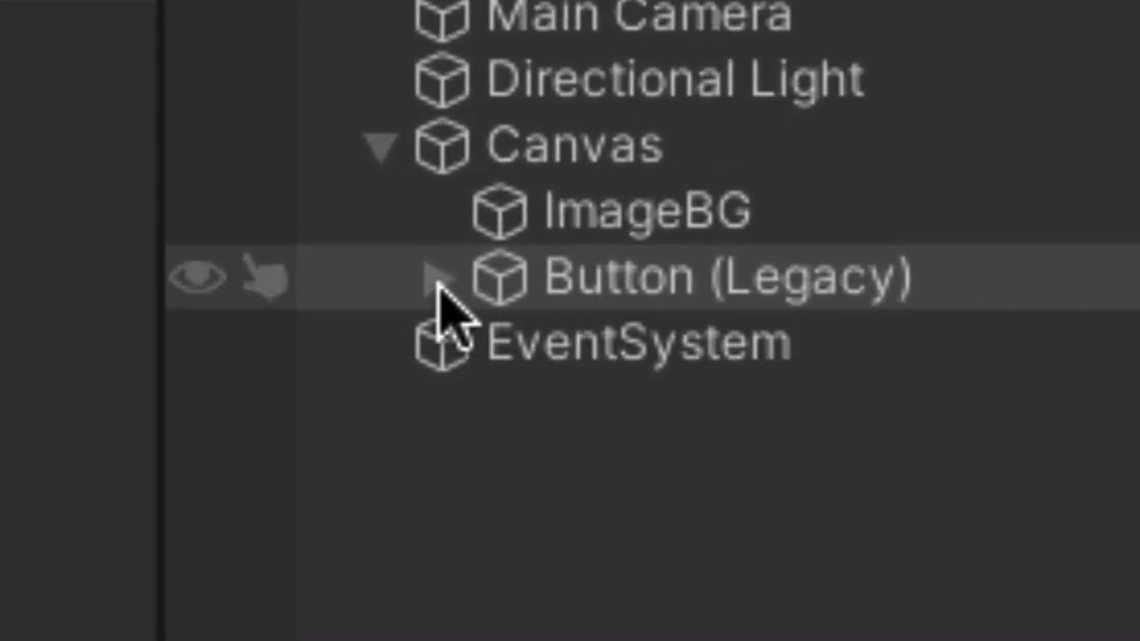
Change the button's Text (Legacy) label from Button to PLAY!
left_click(517, 281, "shift")
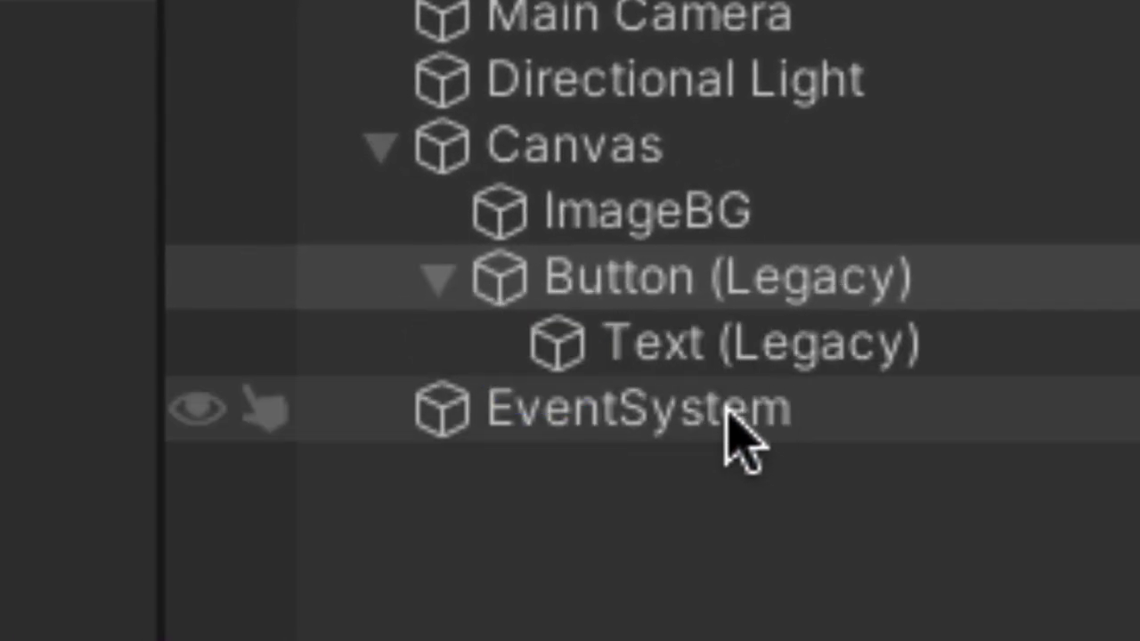
left_click(677, 353)
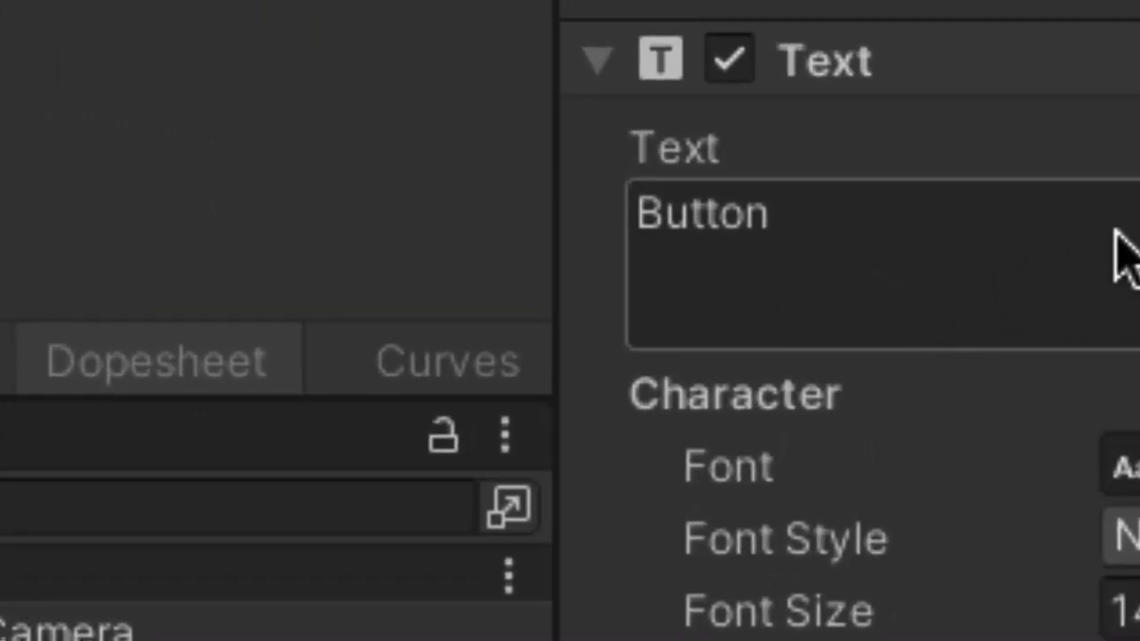
left_click(773, 220)
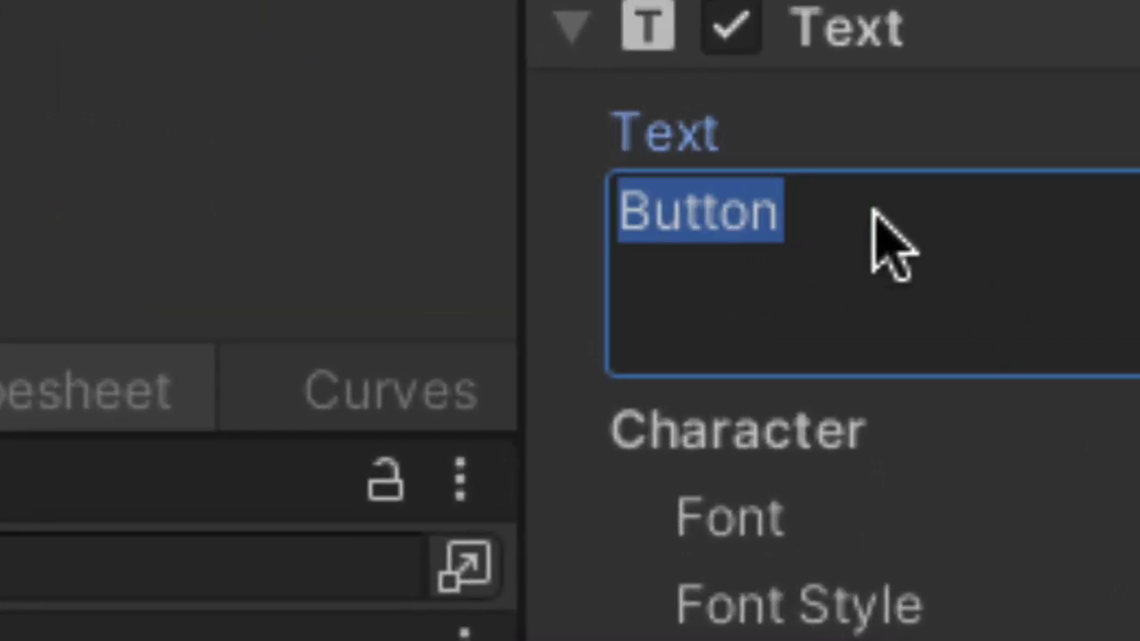
type("PLA")
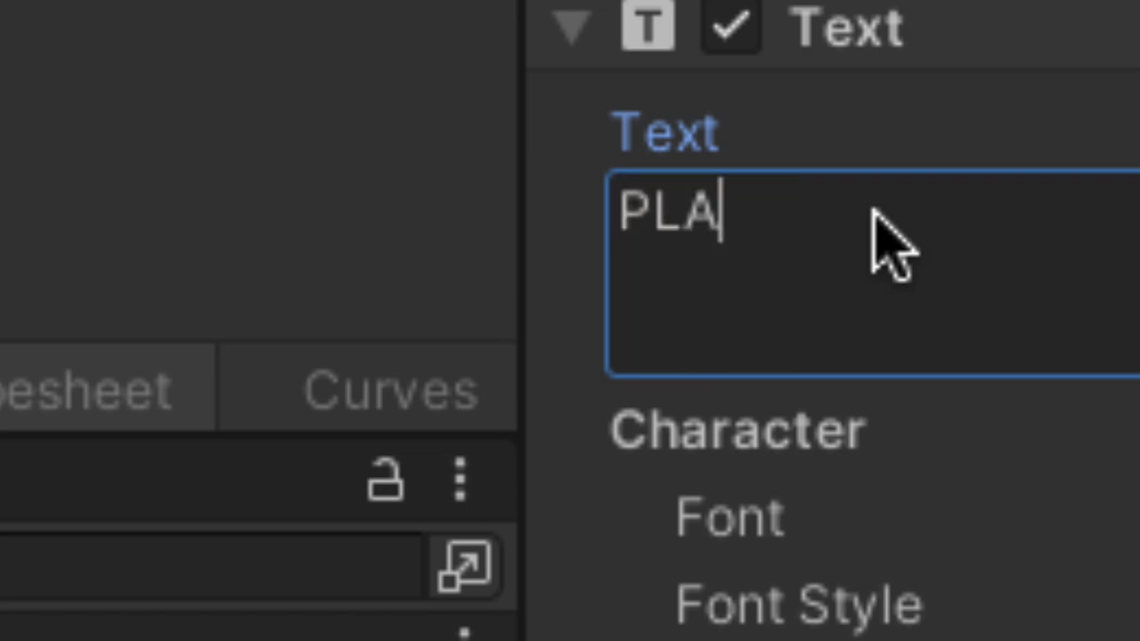
type("Y!")
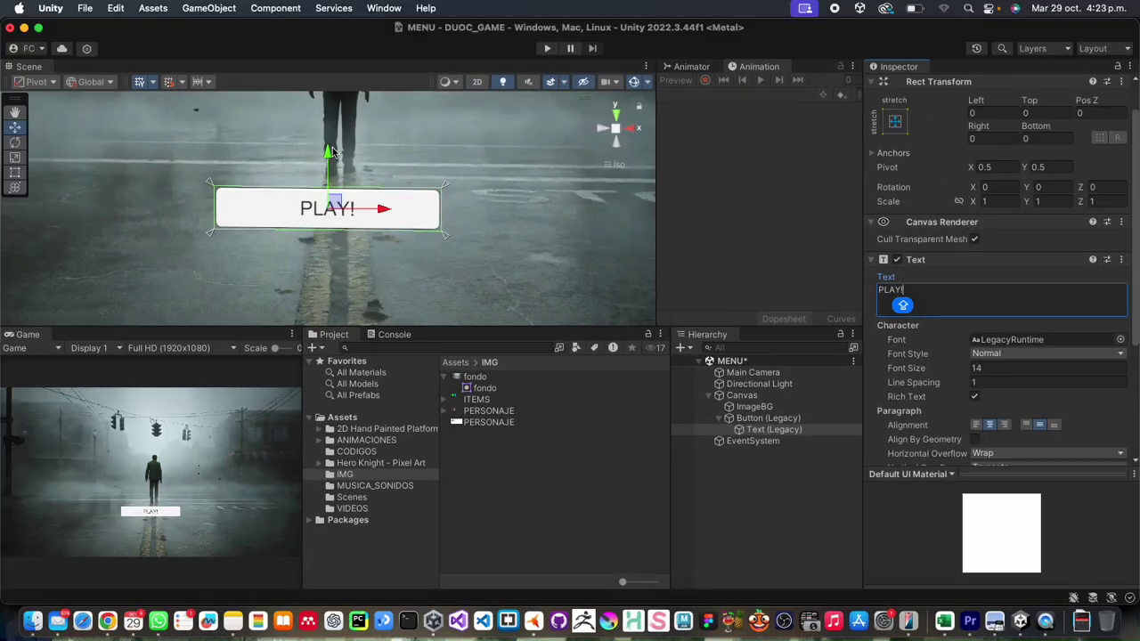
Move the PLAY! button down to Pos Y -130.3, beneath the figure.
left_click_drag(332, 147, 331, 150)
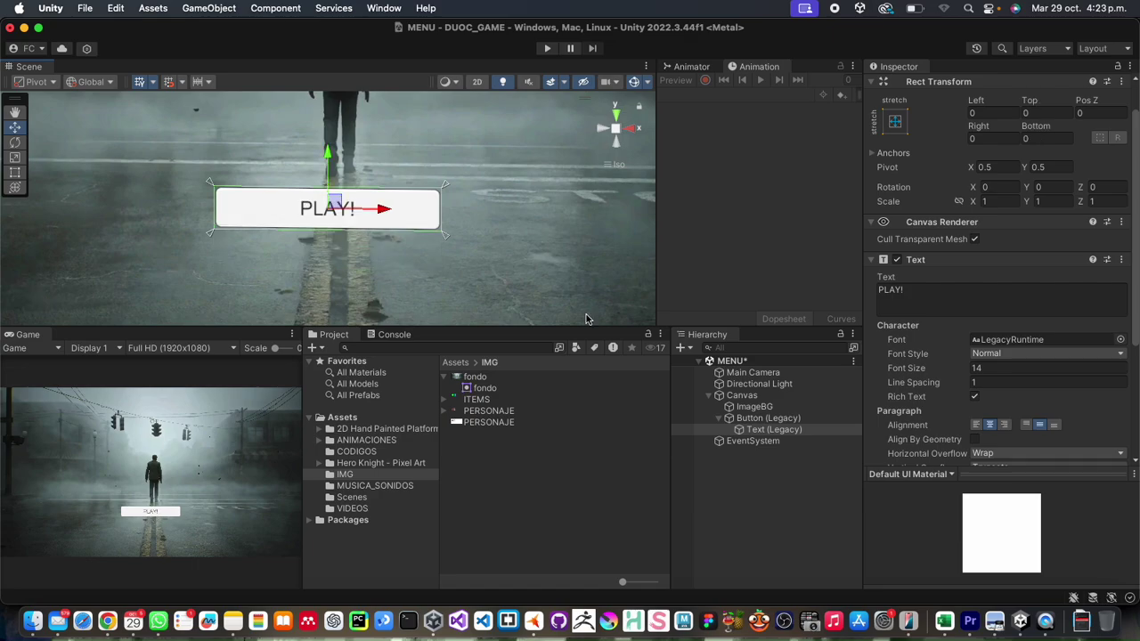
left_click(743, 419)
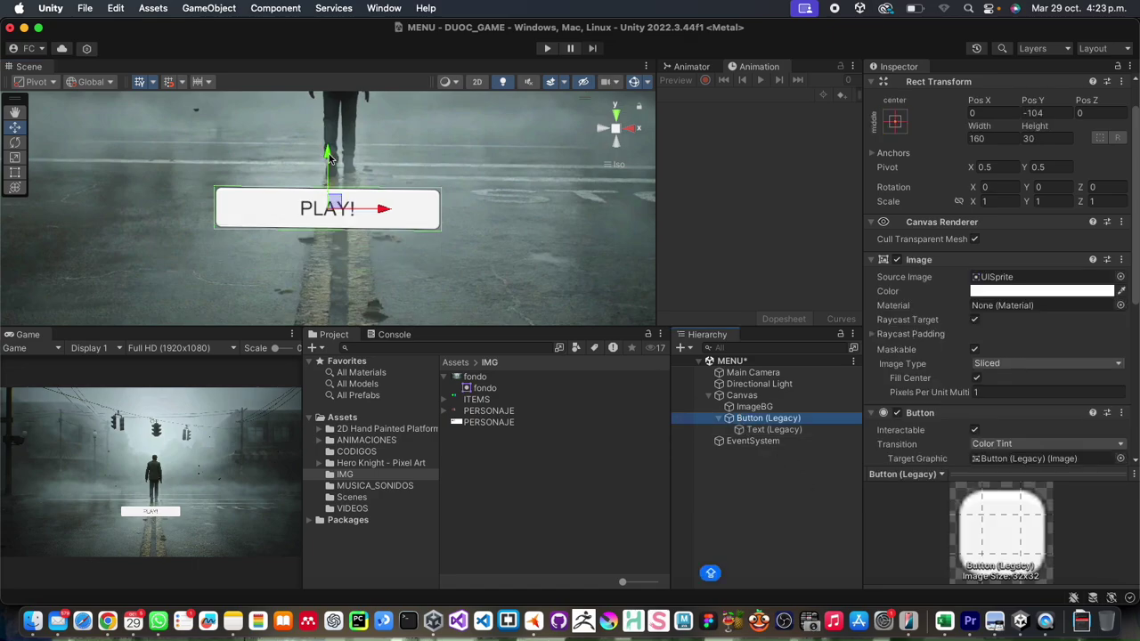
left_click_drag(328, 156, 329, 192)
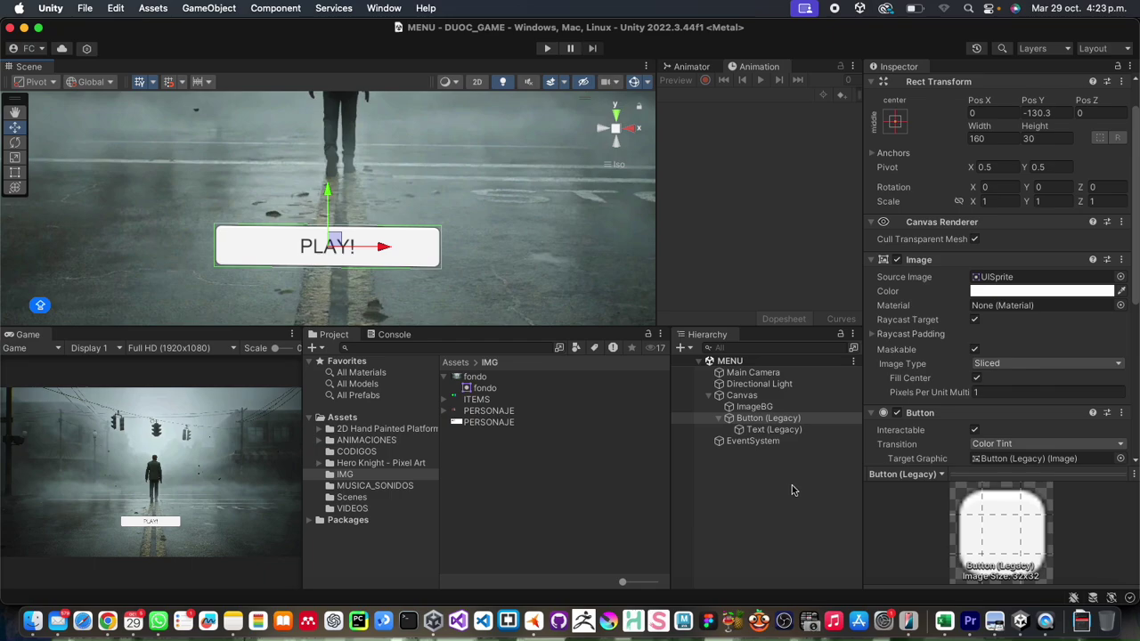
Create a new C# script named BOTONES inside the Assets/CODIGOS folder.
left_click(359, 453)
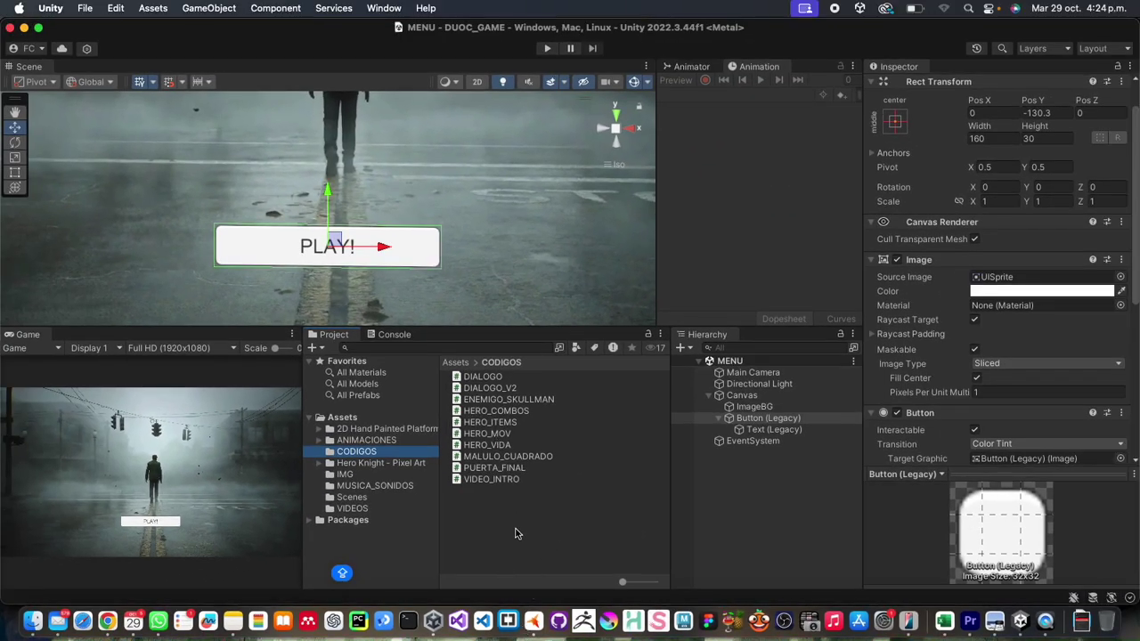
right_click(515, 533)
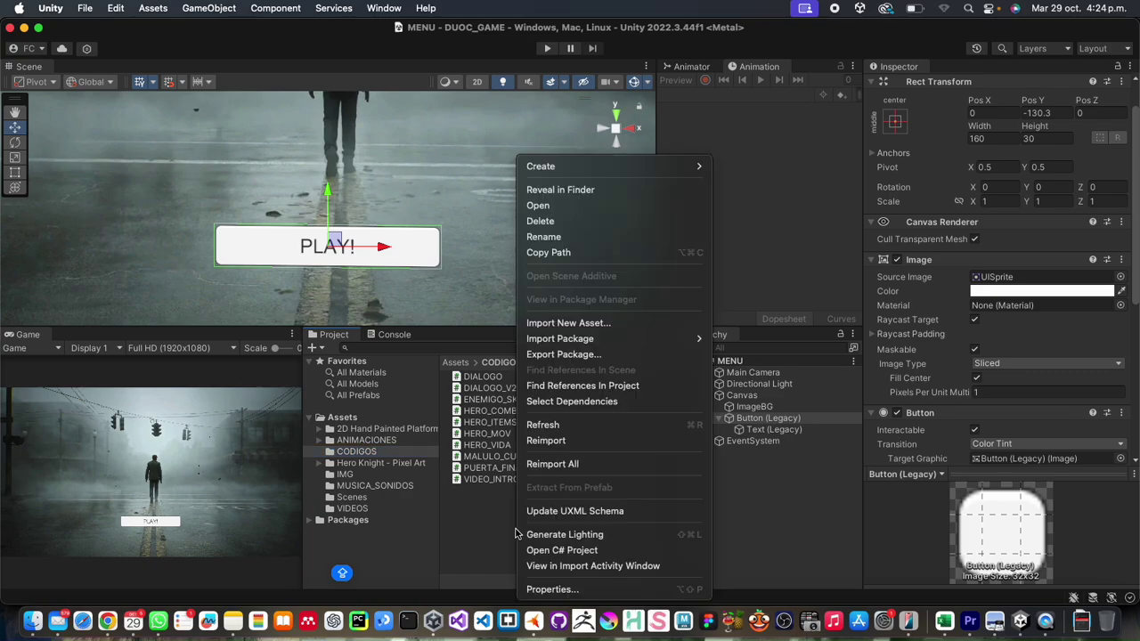
mouse_move(610, 172)
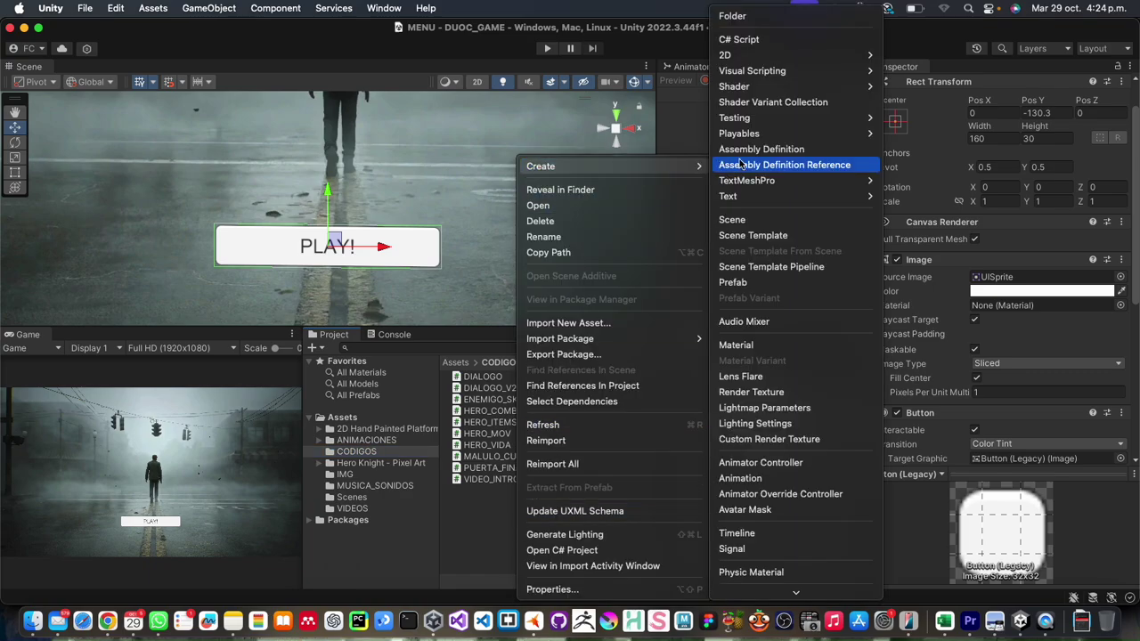
left_click(783, 42)
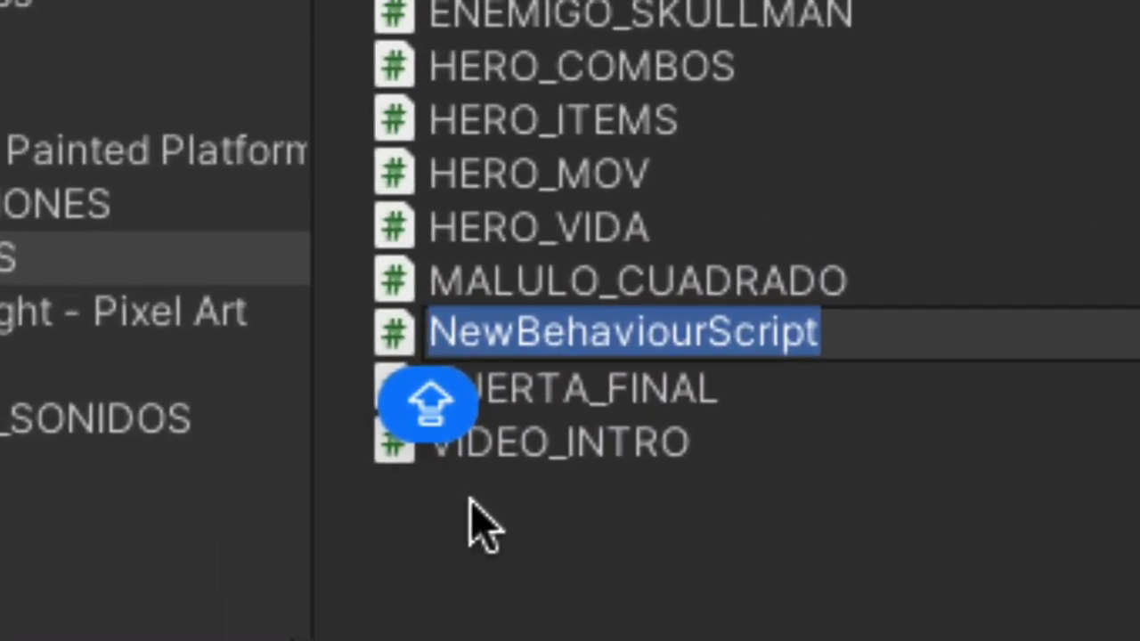
type("B")
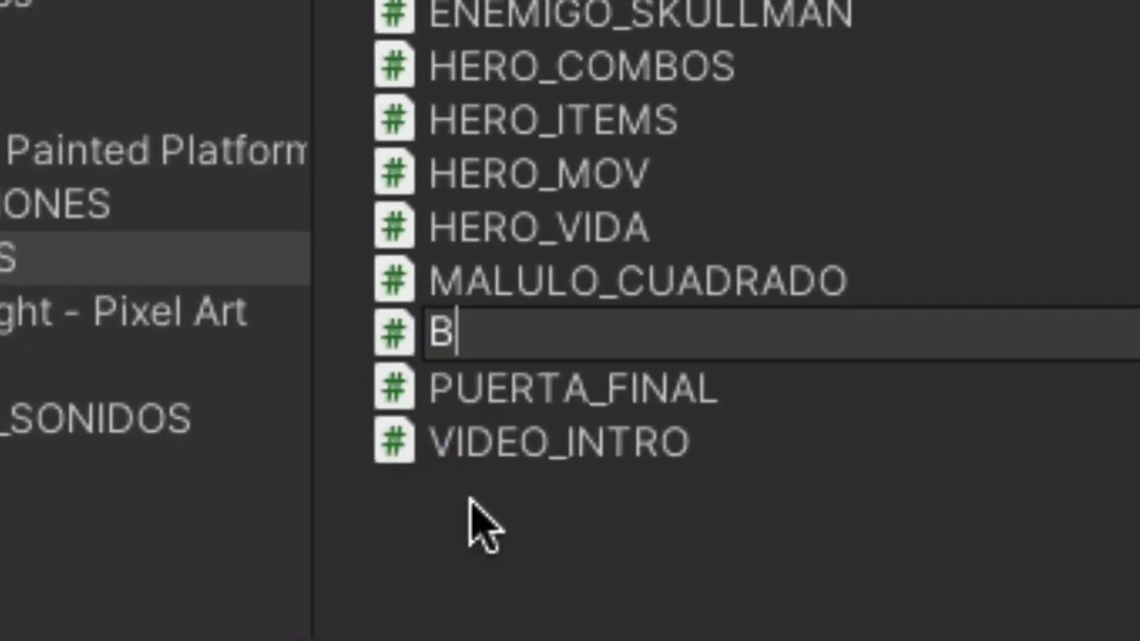
type("OTONES")
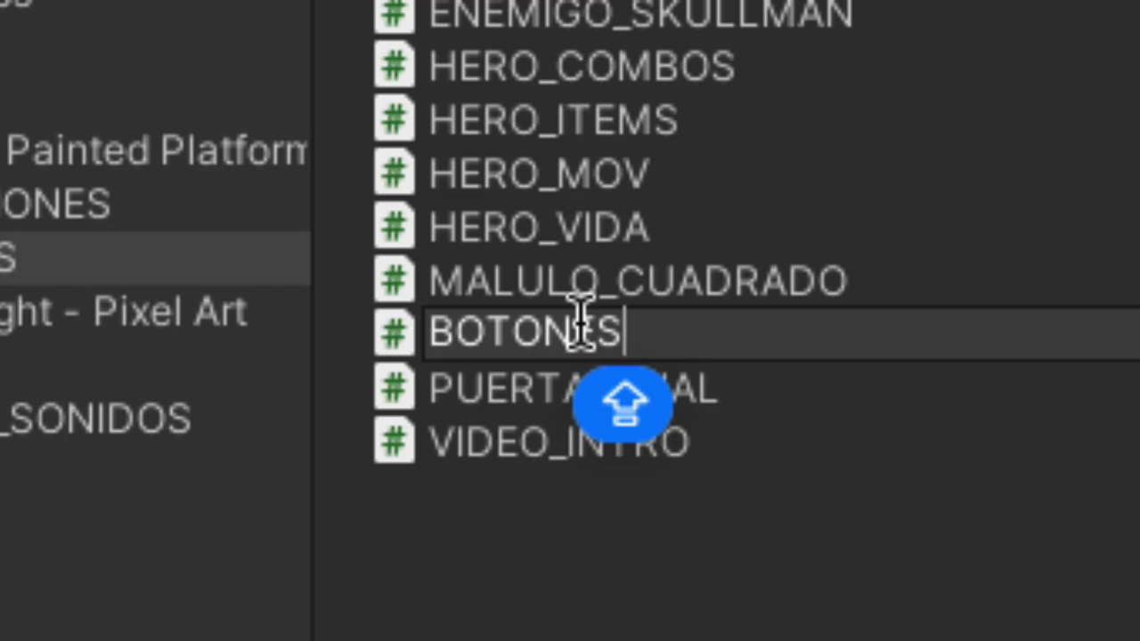
key("Return")
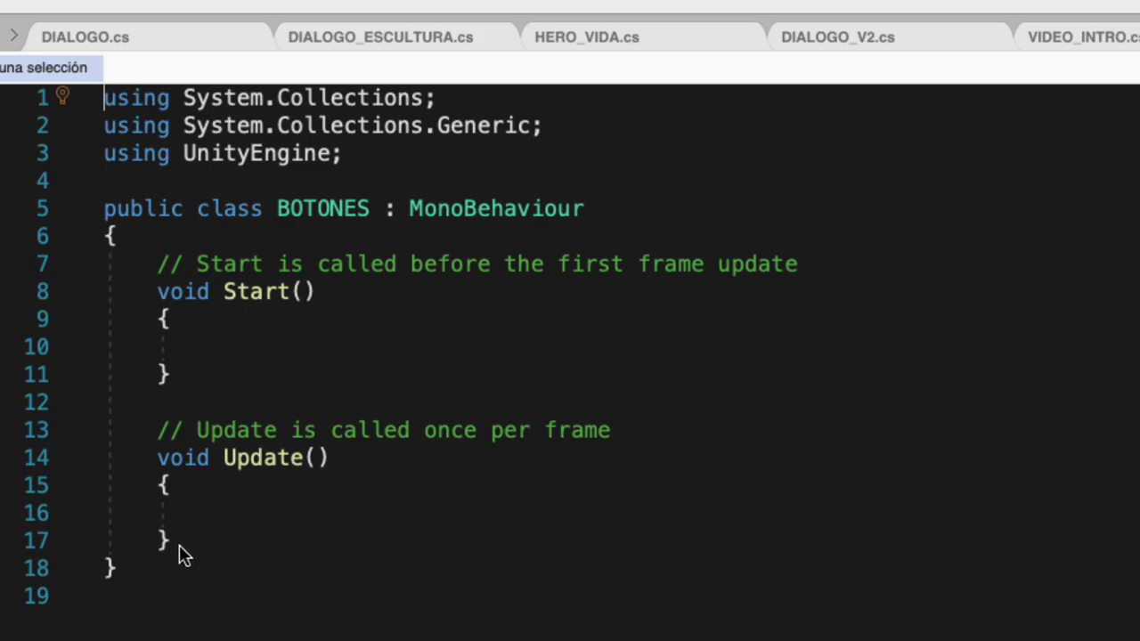
Delete the default Start and Update methods and add a blank line below using UnityEngine.
left_click_drag(180, 554, 153, 266)
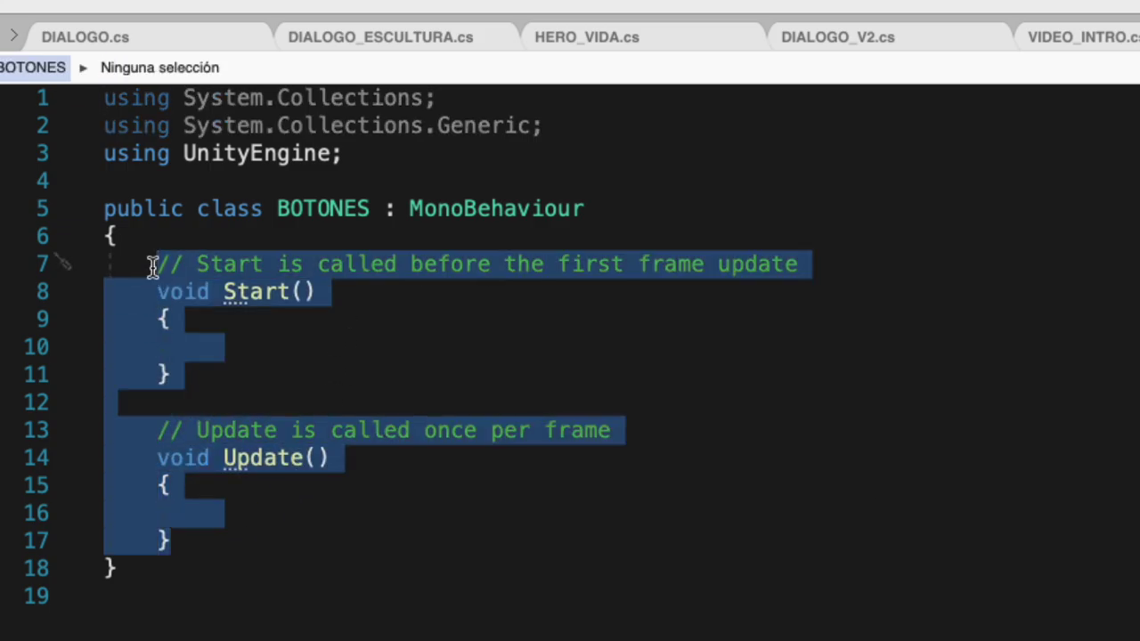
key("BackSpace")
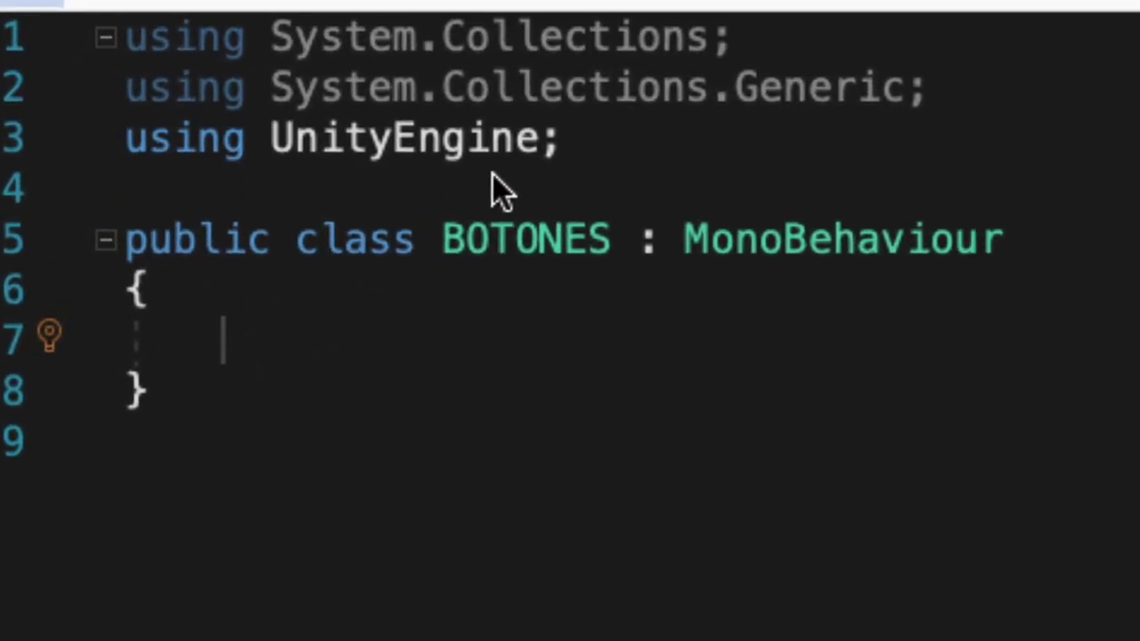
left_click(615, 137)
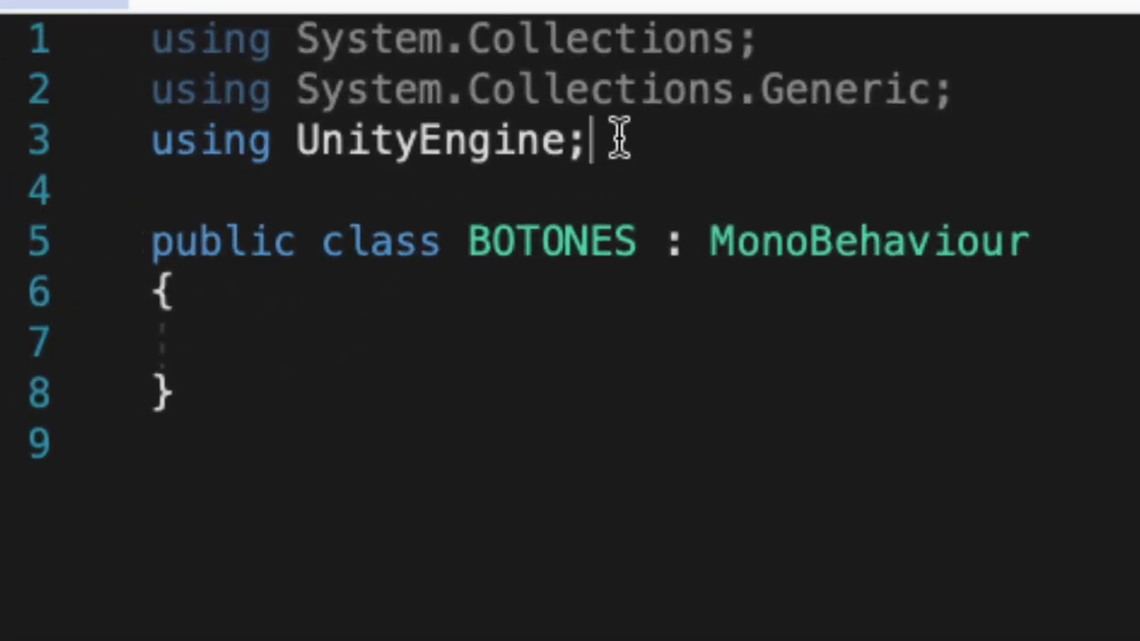
key("Return")
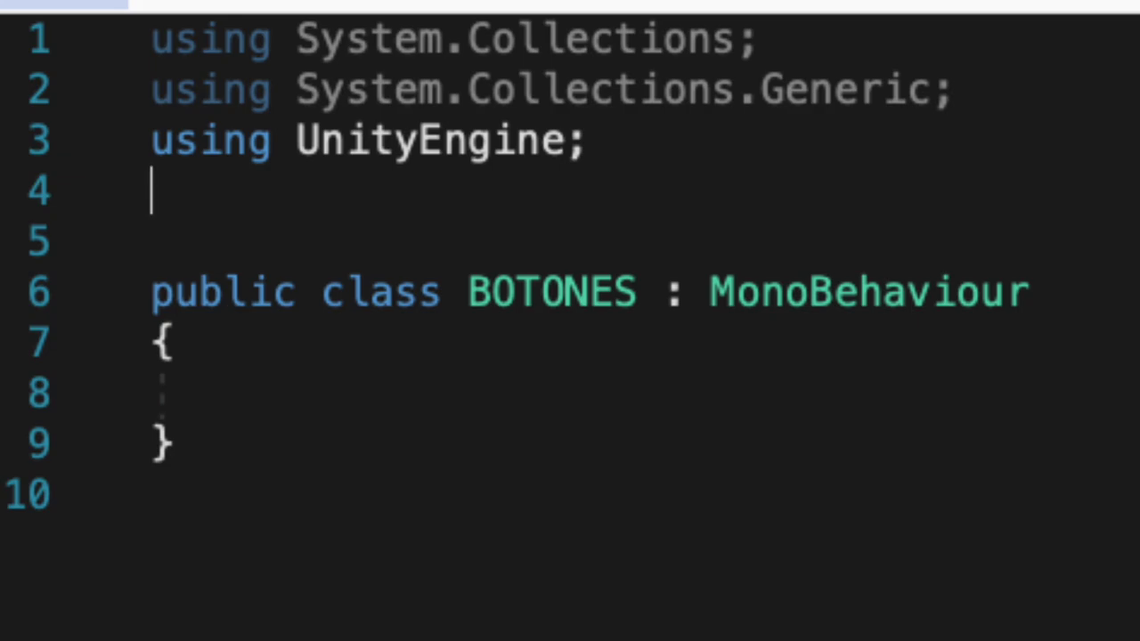
Write 'using UnityEngine.SceneManagement;' on line 4 with IntelliSense completions.
type("us")
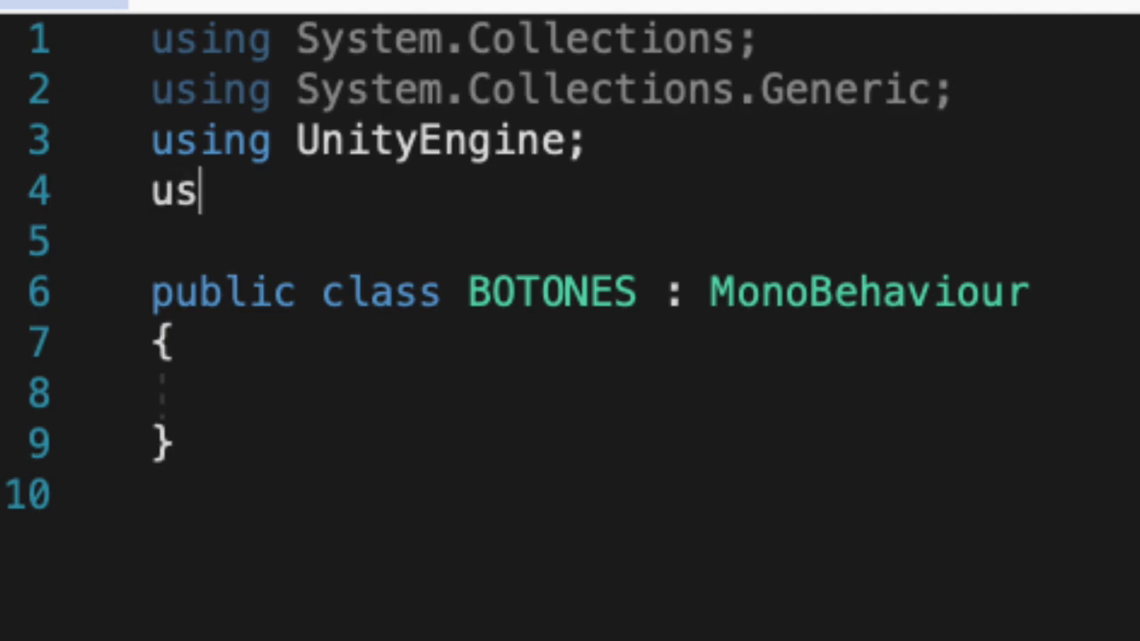
type("ing un")
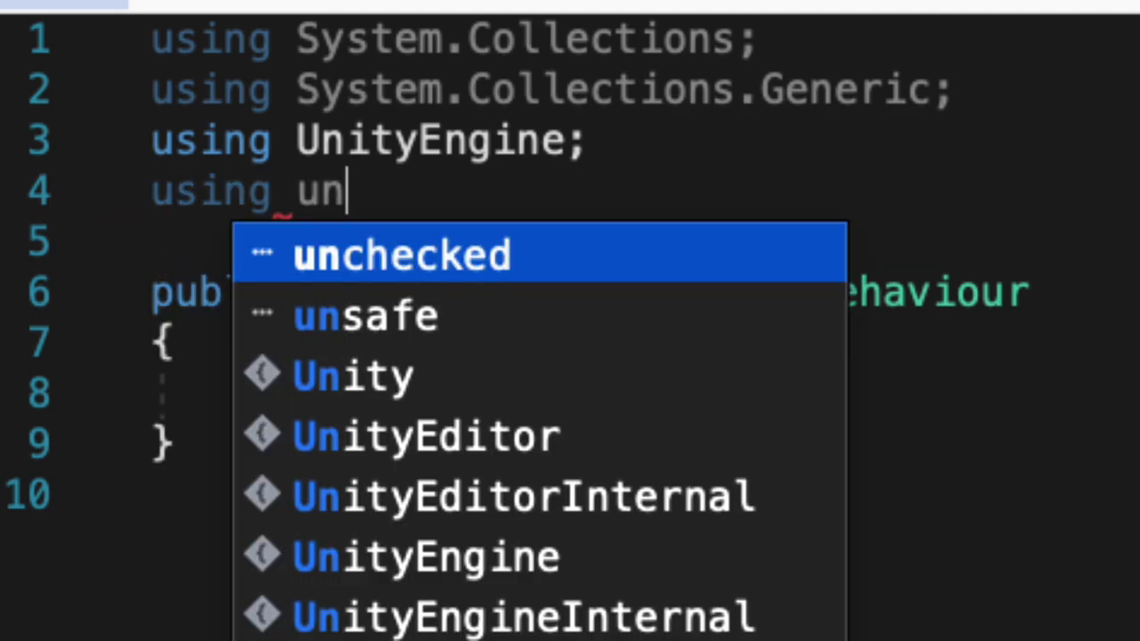
type("ity")
key("Down")
key("Down")
key("Down")
key("Return")
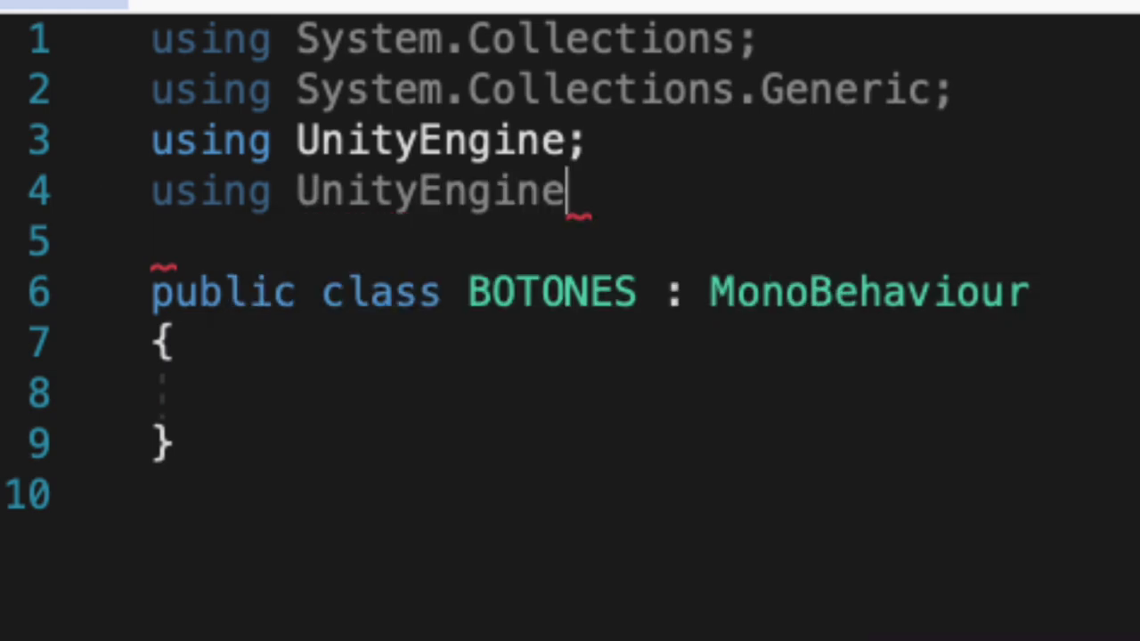
type(".sce")
key("Return")
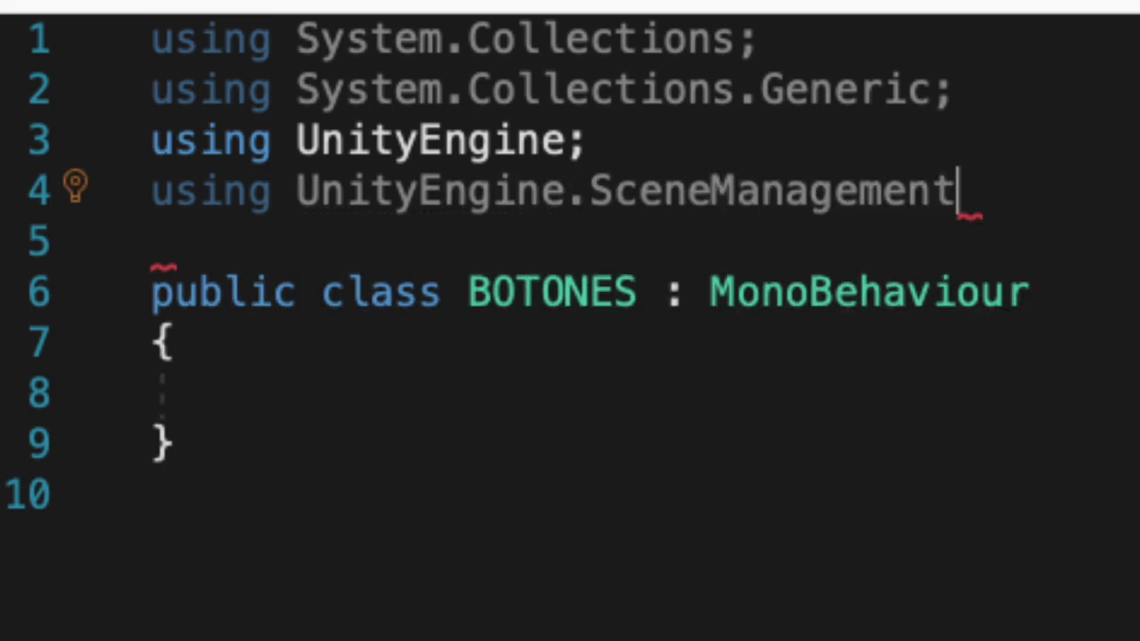
type(";")
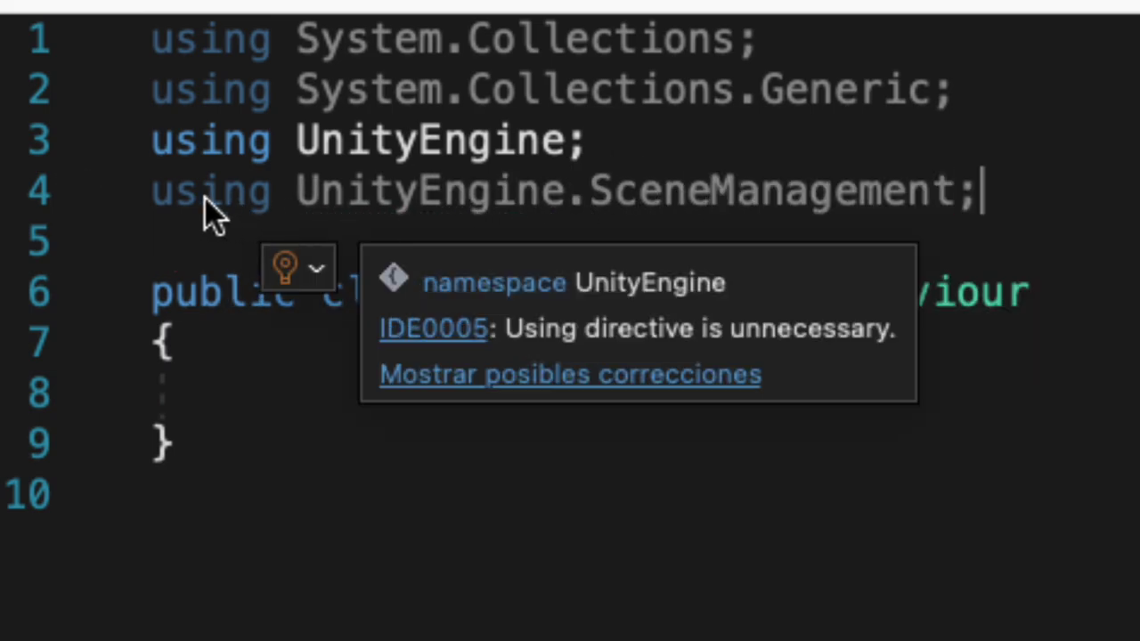
left_click_drag(175, 192, 942, 225)
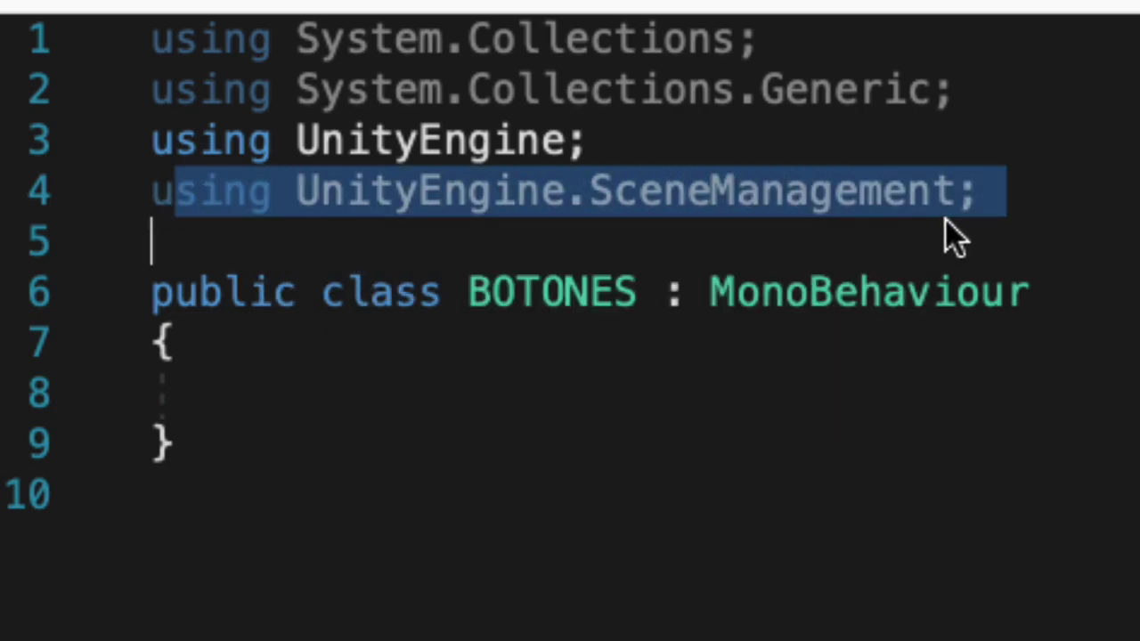
left_click(378, 388)
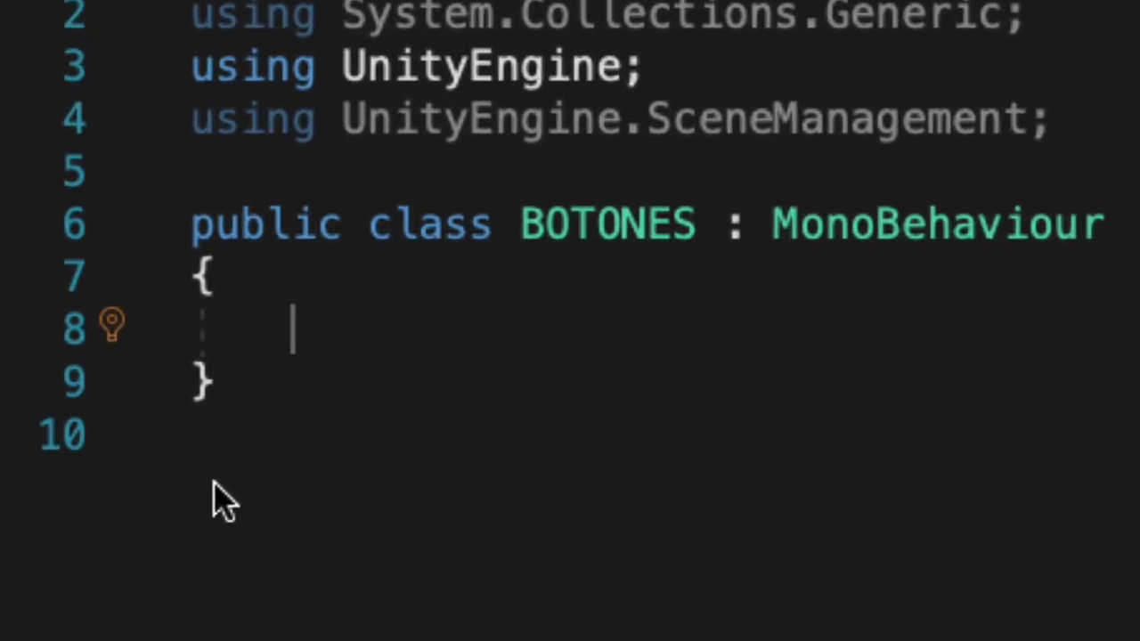
Write an empty 'public void menuAintro()' method with its braces inside the BOTONES class.
type("voi")
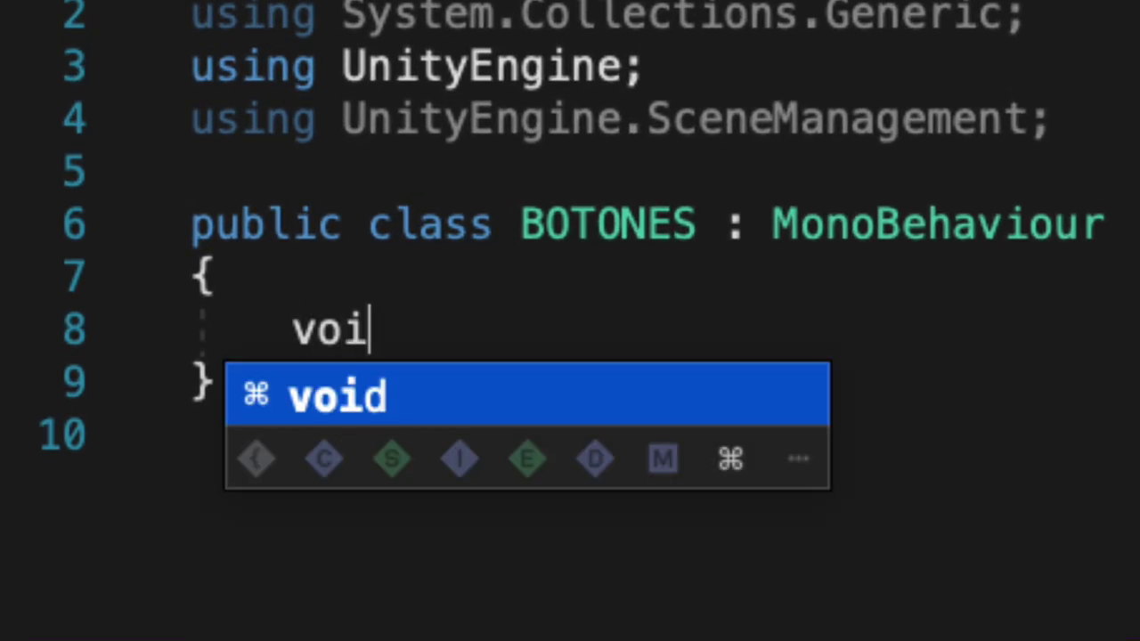
key("BackSpace")
key("BackSpace")
key("BackSpace")
type("public ")
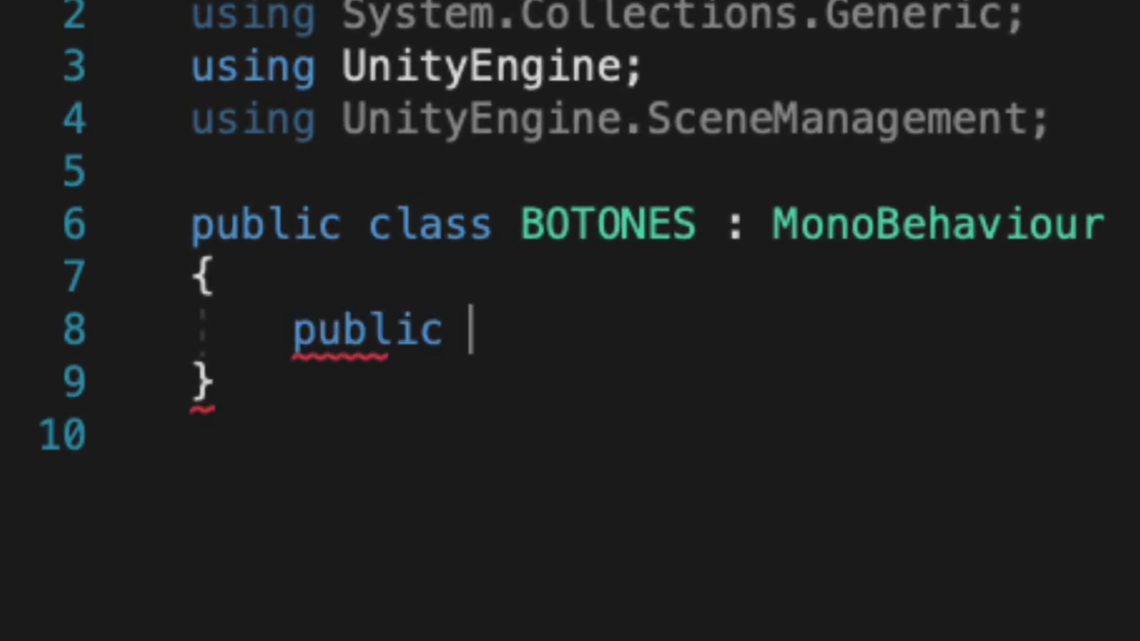
type("void")
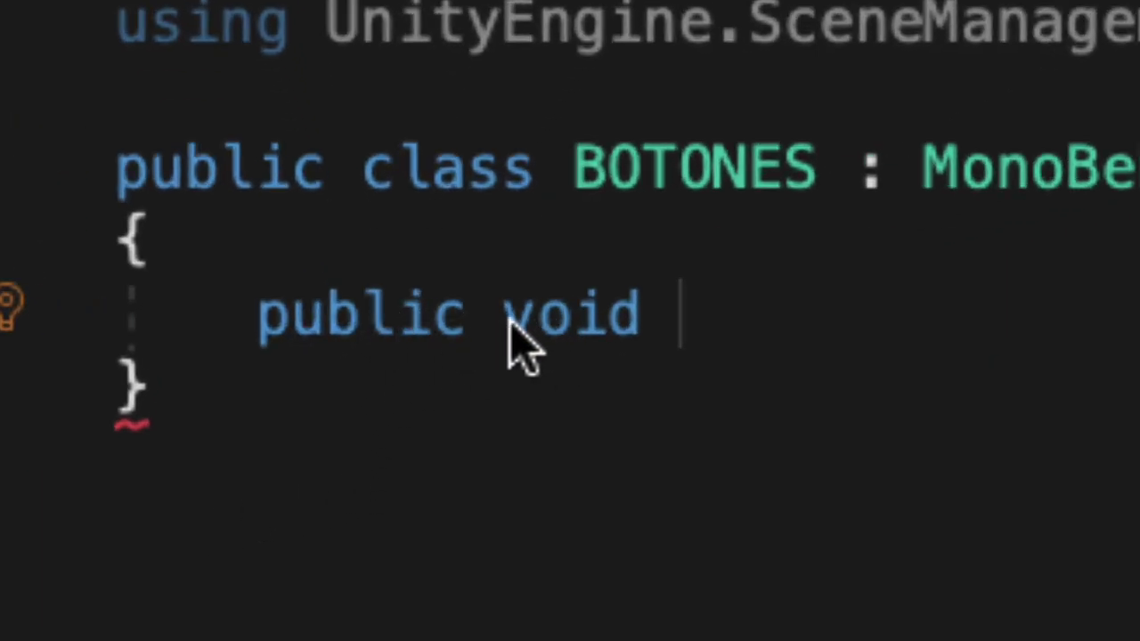
left_click_drag(515, 339, 631, 344)
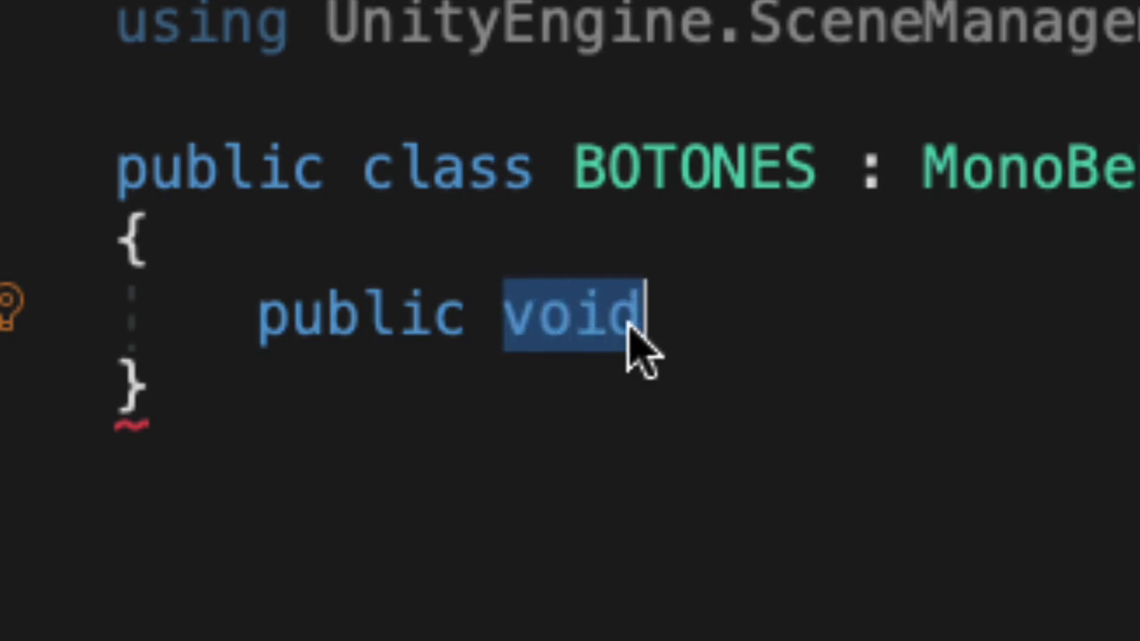
mouse_move(461, 339)
left_mouse_down()
mouse_move(378, 342)
mouse_move(258, 314)
left_mouse_up()
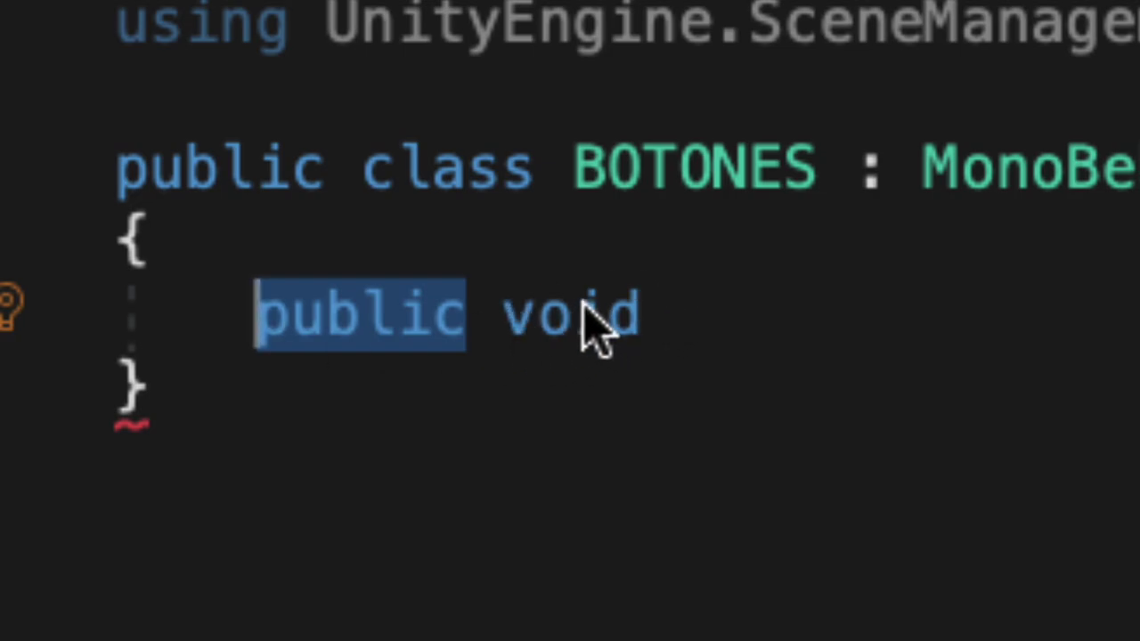
left_click(639, 341)
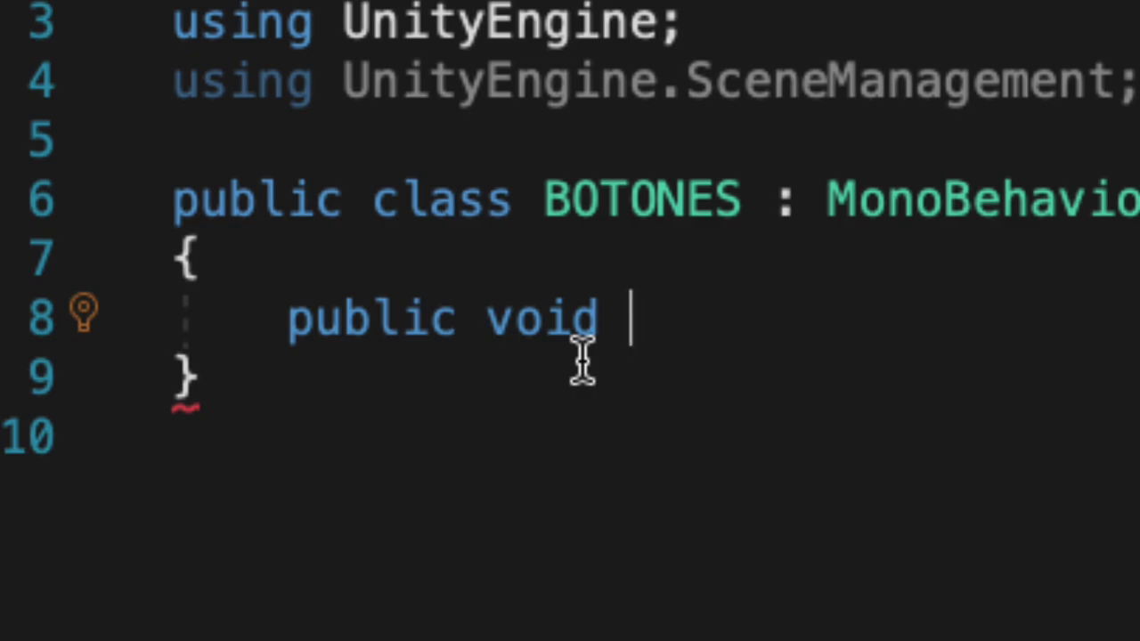
type("menu")
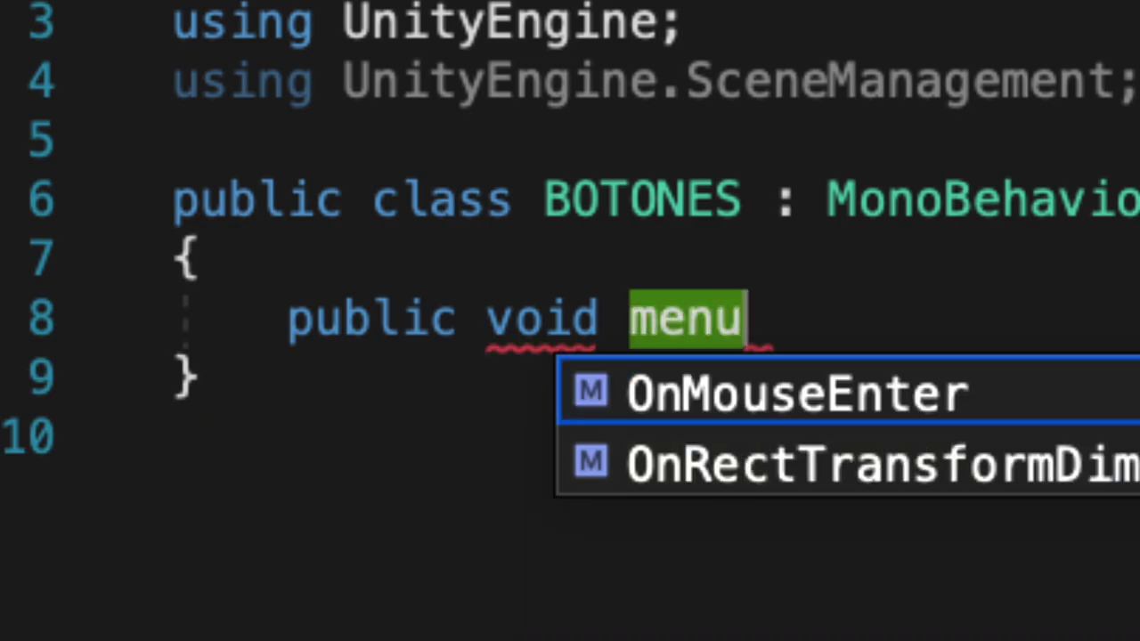
type("Aintro")
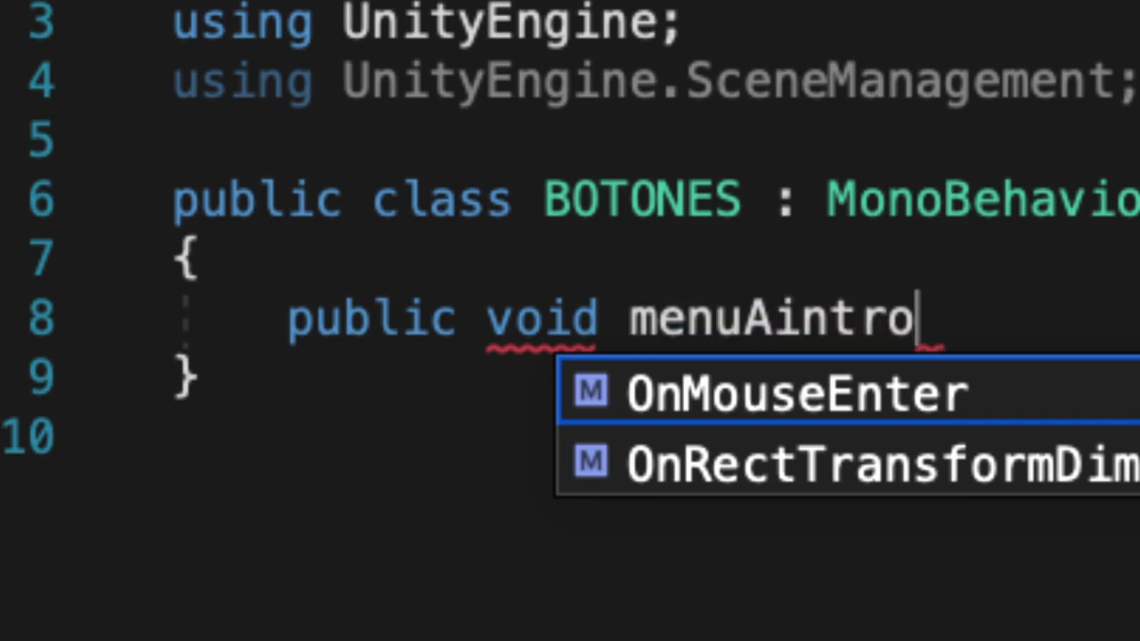
type("()")
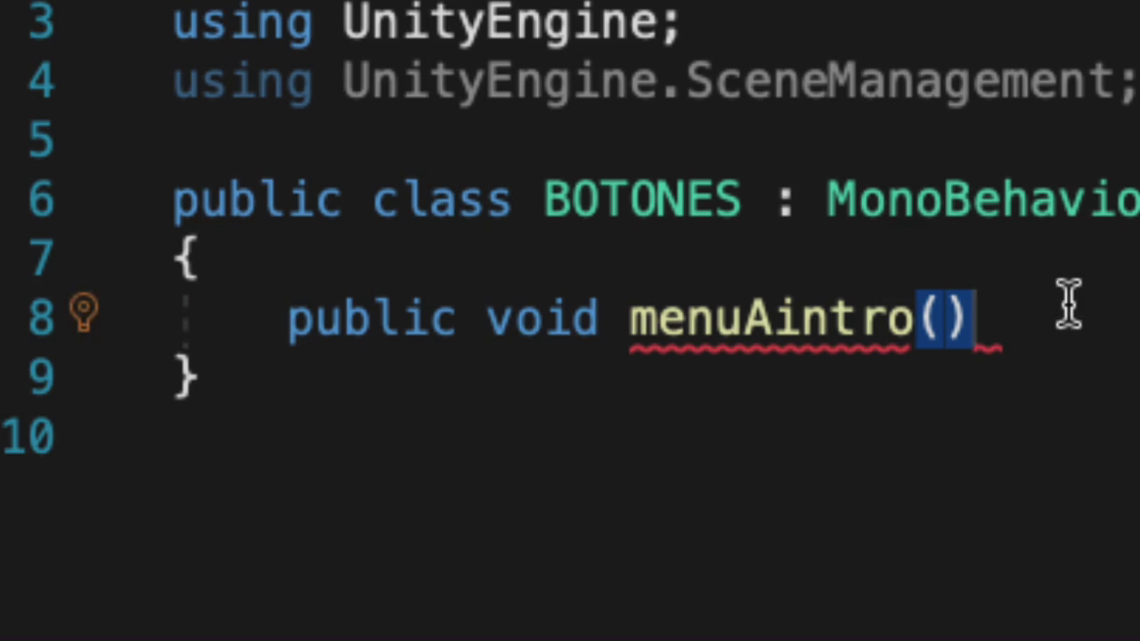
key("Return")
type("{")
key("Return")
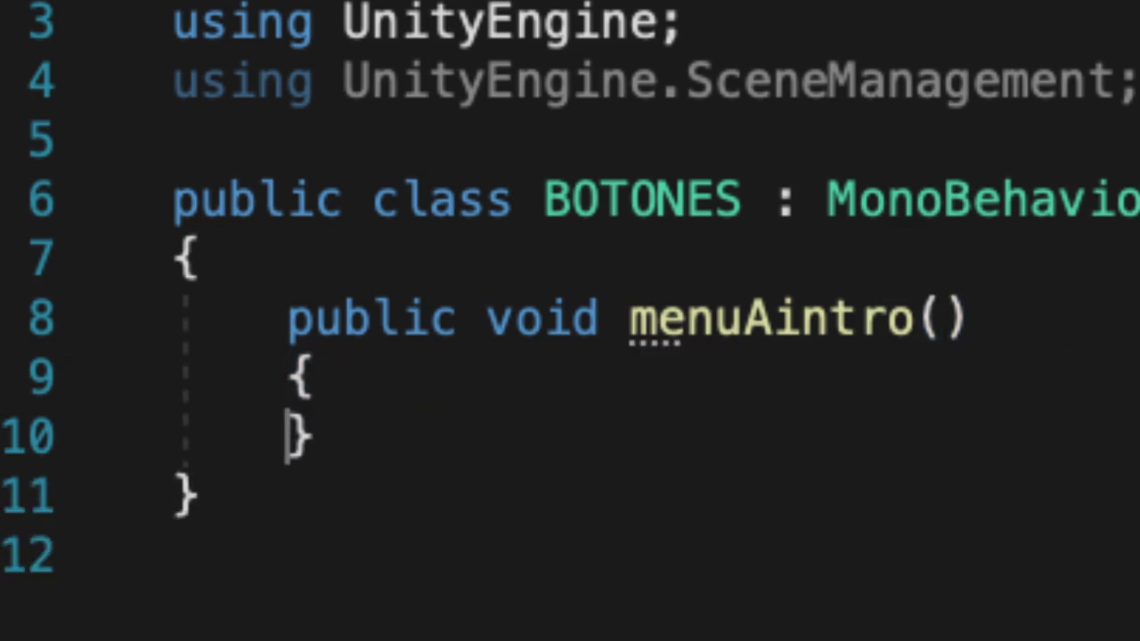
key("Return")
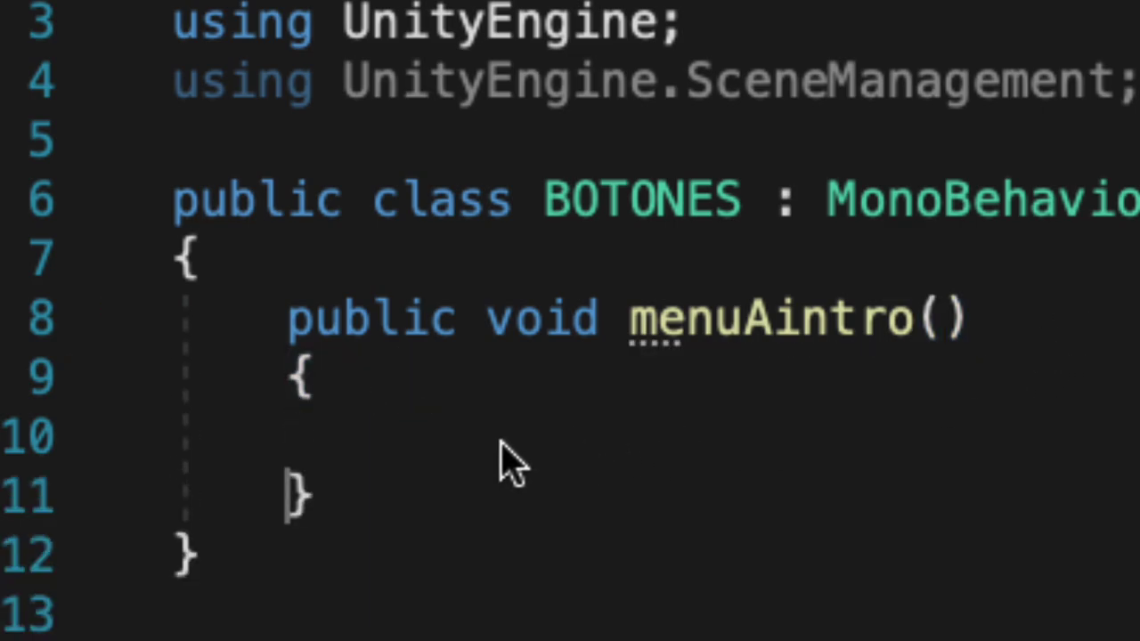
left_click(485, 458)
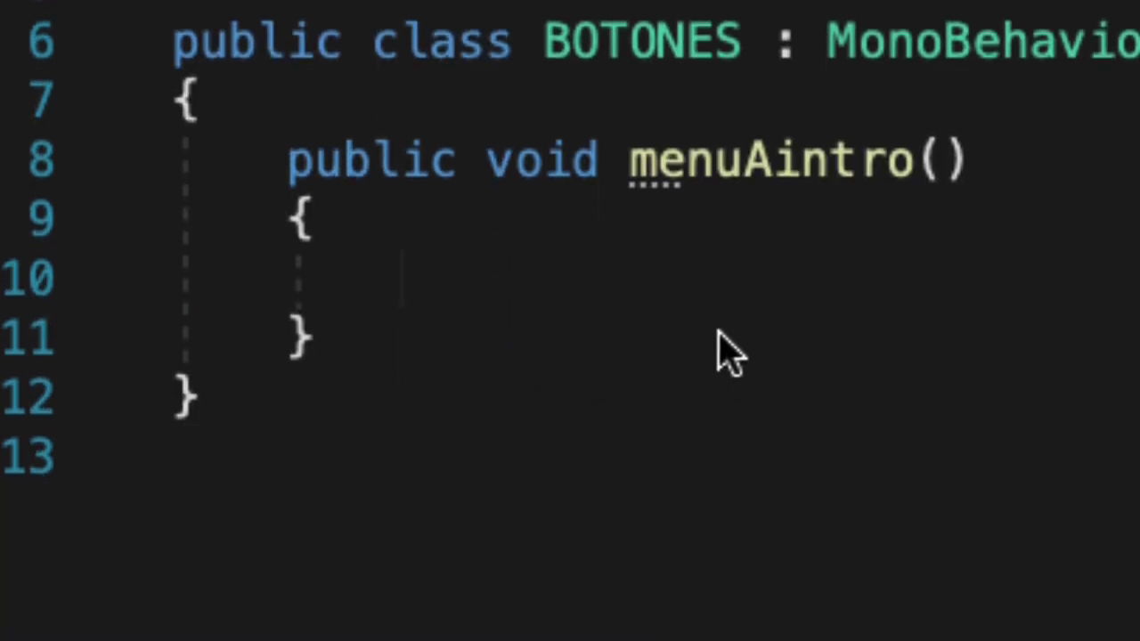
Type SceneManager in menuAintro, undoing an unwanted loadedSceneCount completion.
type("scen")
key("Down")
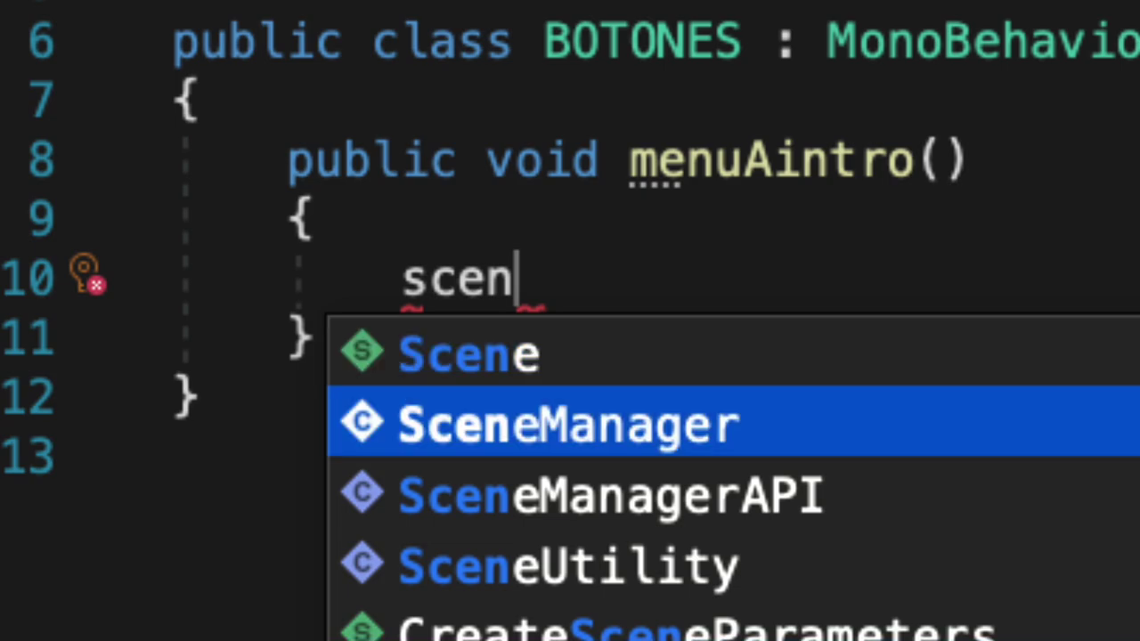
key("Return")
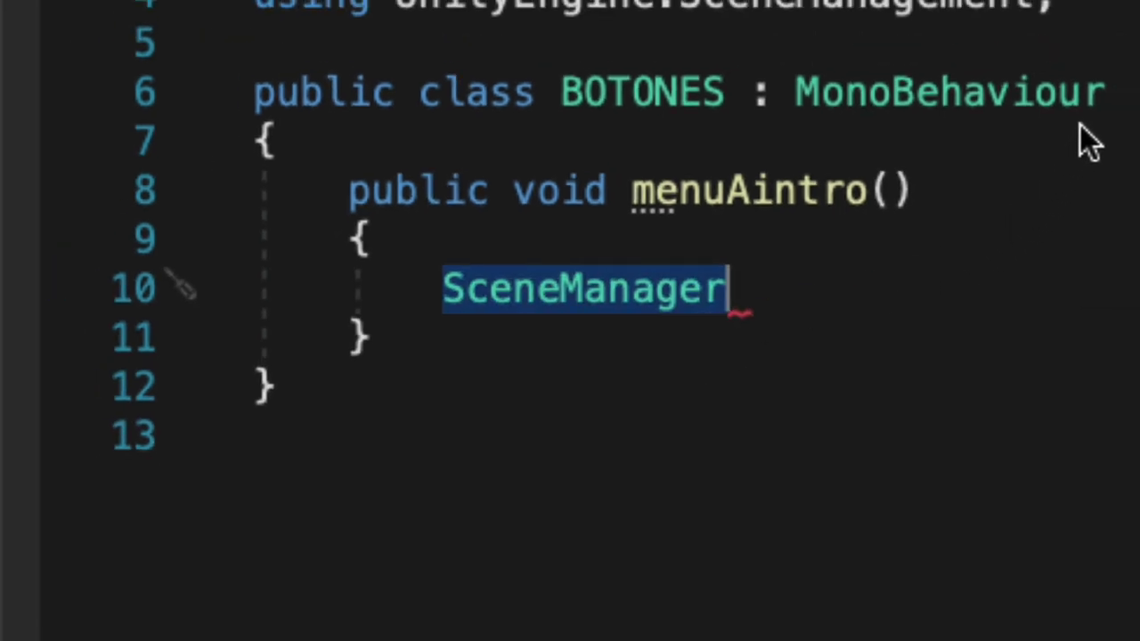
type(".load")
key("Return")
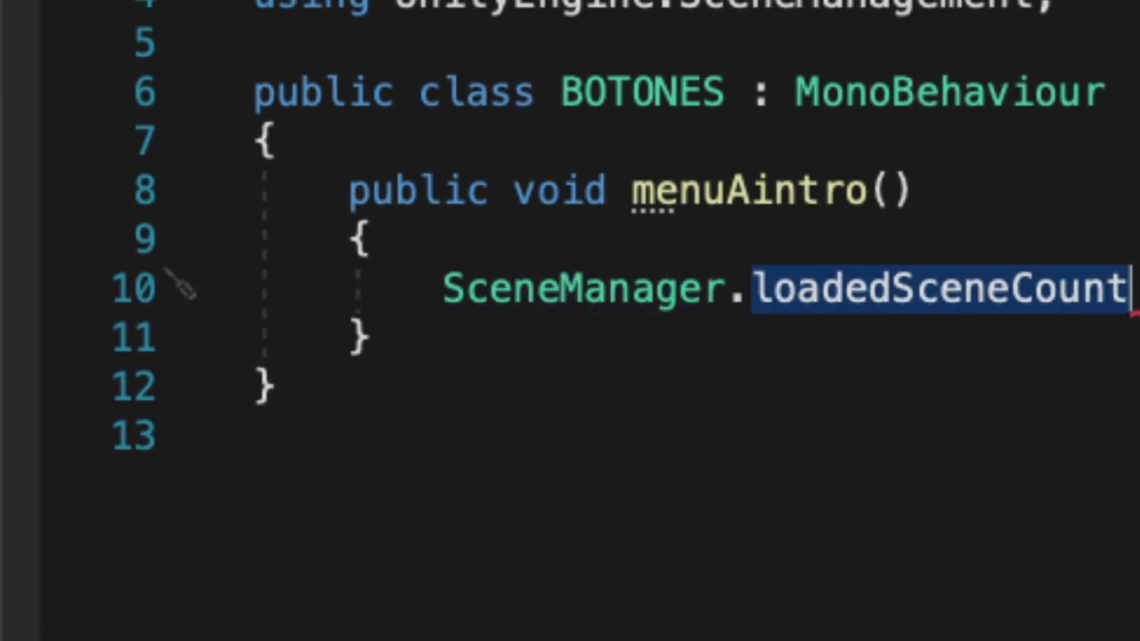
key("ctrl+z")
key("BackSpace")
key("BackSpace")
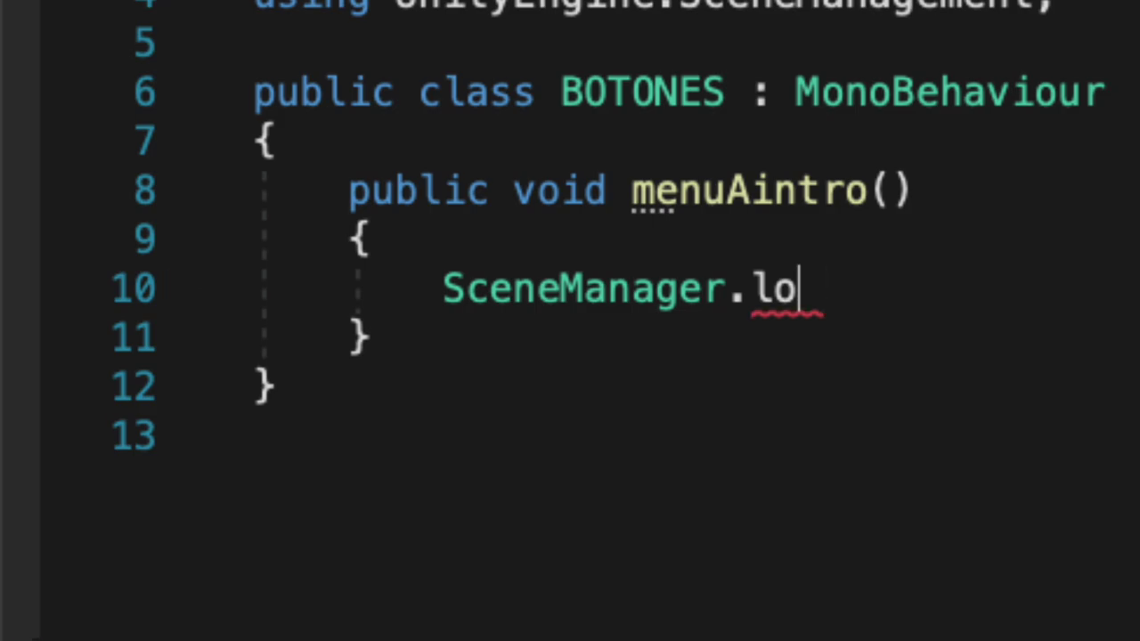
key("BackSpace")
key("BackSpace")
key("BackSpace")
Complete the call as SceneManager.LoadScene(""); then bring up the window overview.
type(".lo")
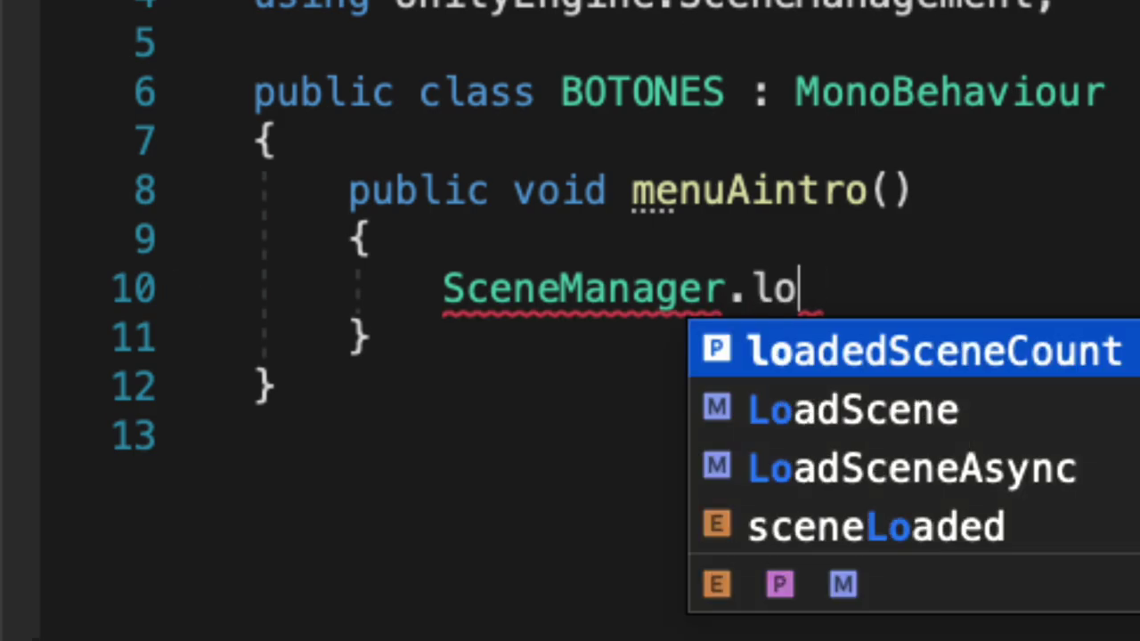
key("Down")
key("Return")
key("alt+shift+Left")
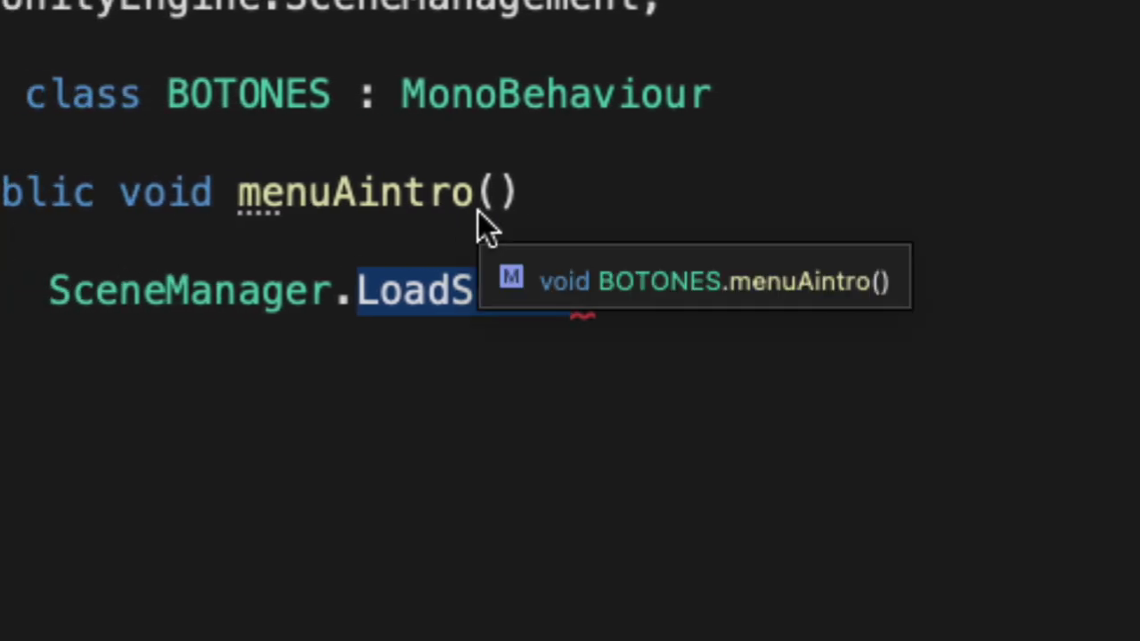
type("()")
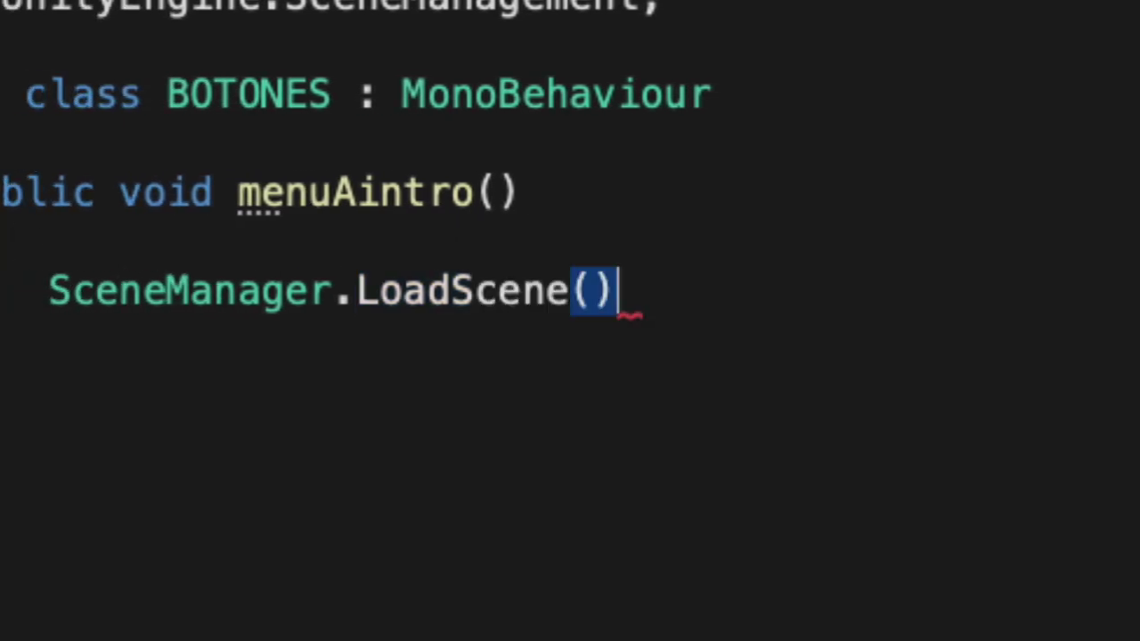
type(";")
key("Left")
key("Left")
type("\"")
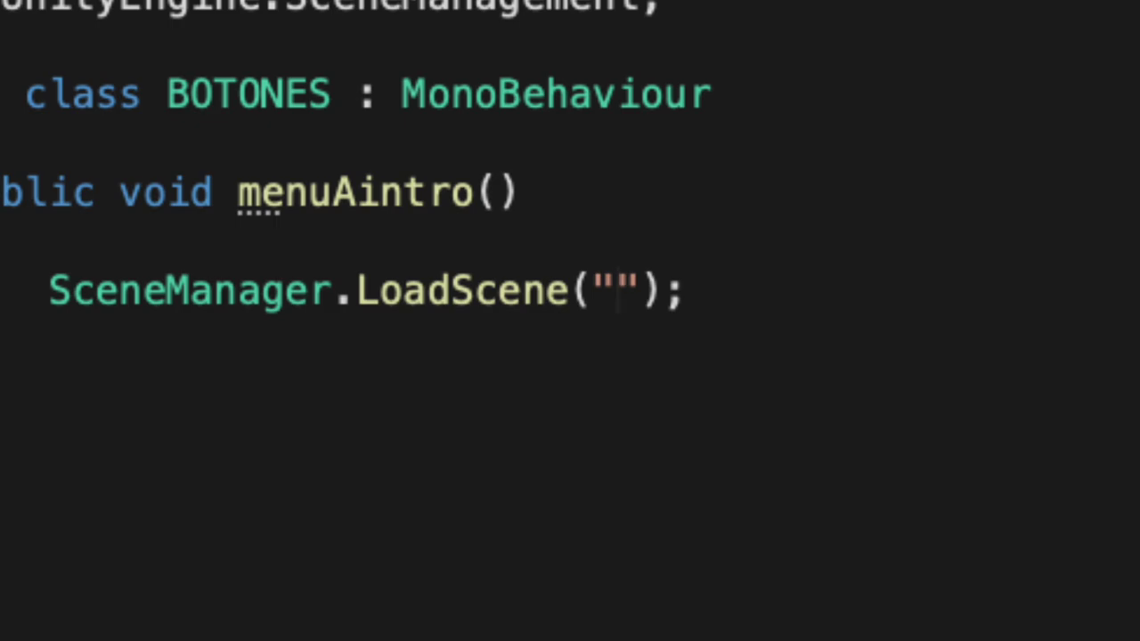
key("ctrl+Up")
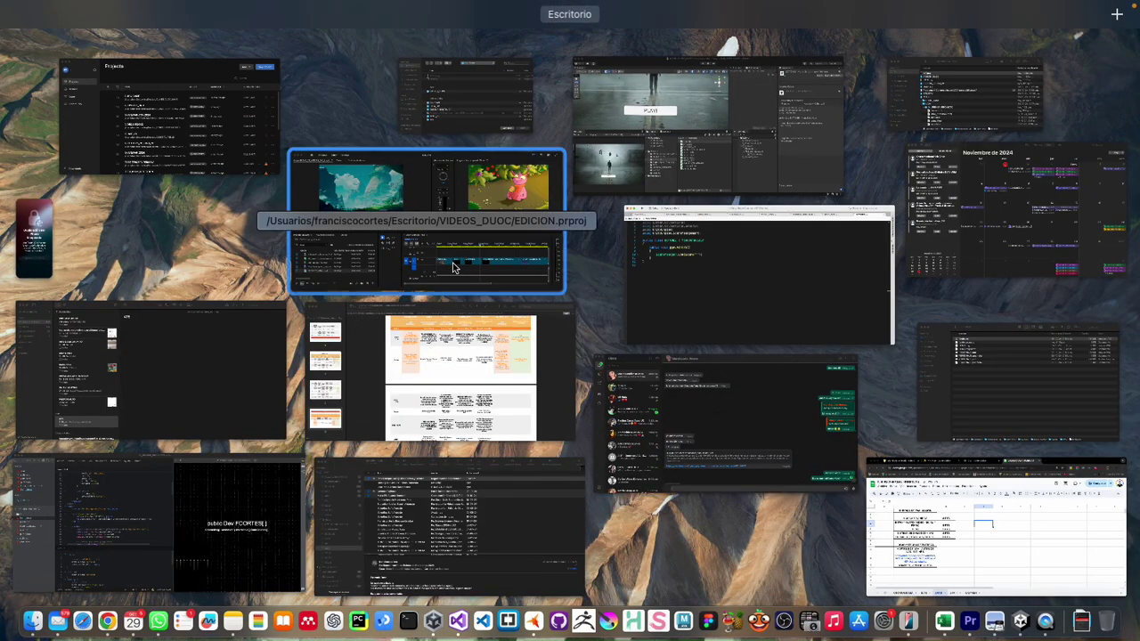
In Unity, browse VIDEOS > Scenes to check names INTRO, MENU, NIVEL_UNO and SampleScene.
left_click(677, 178)
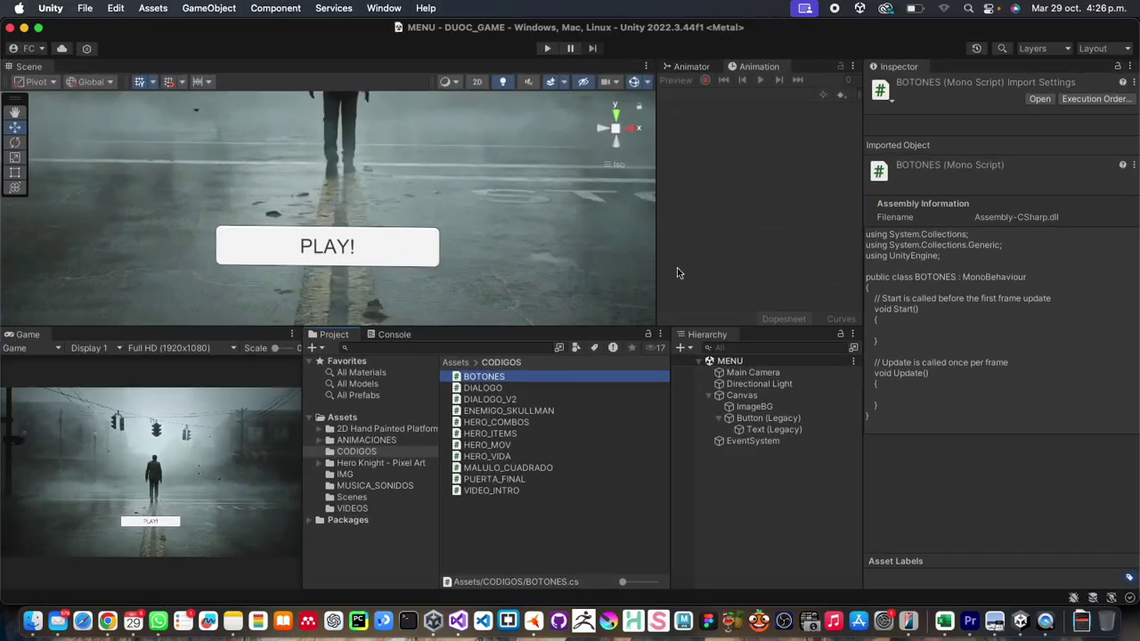
left_click(350, 507)
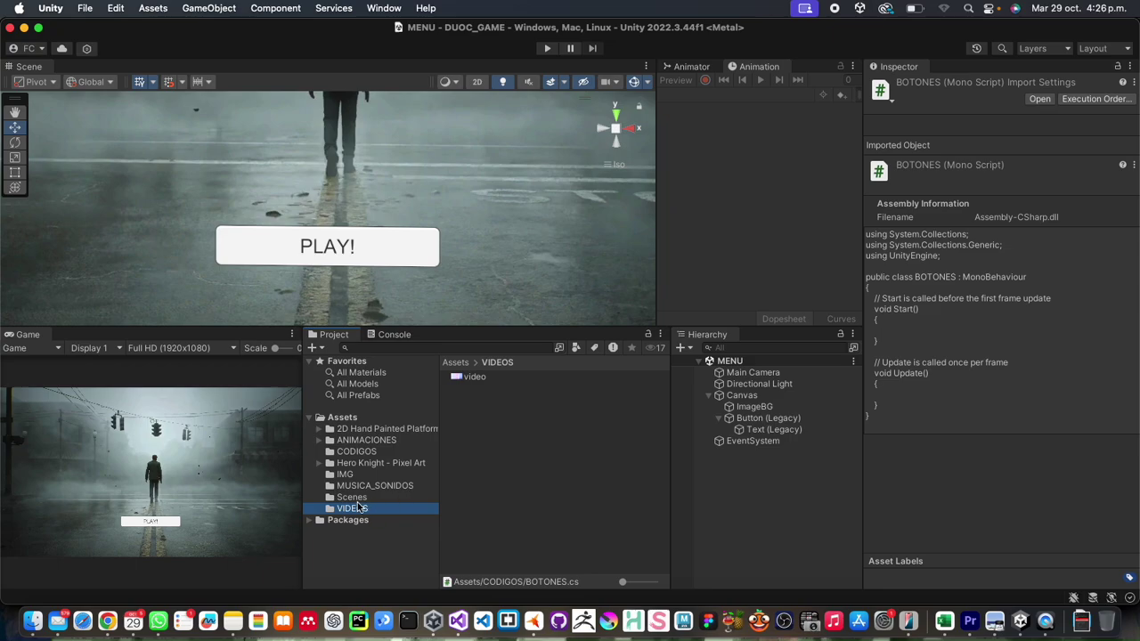
left_click(355, 498)
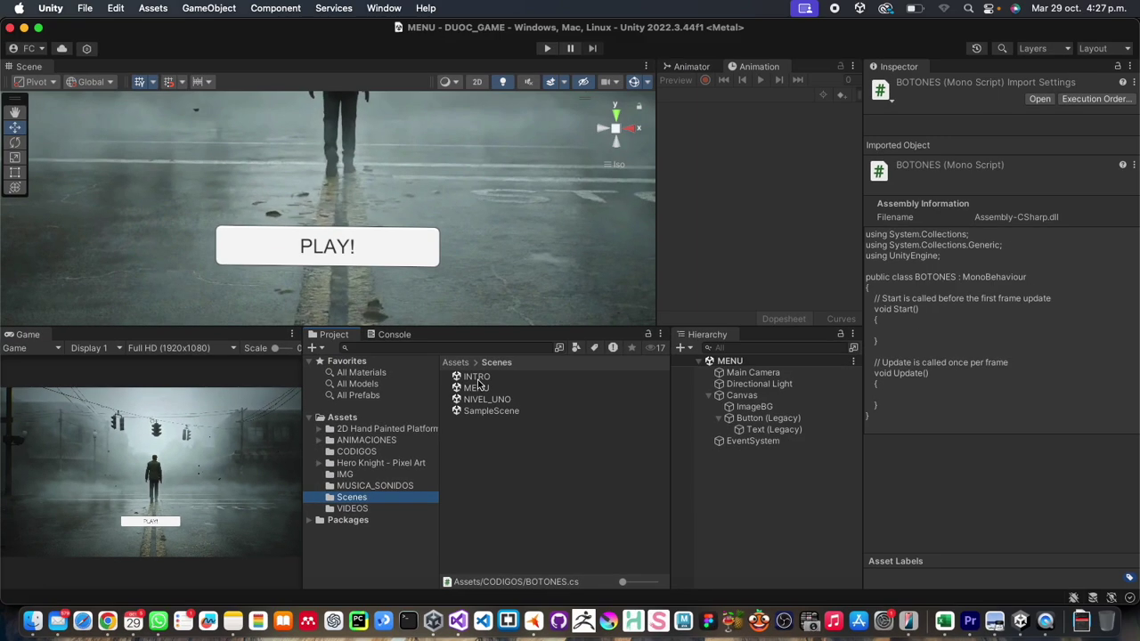
key("ctrl+Up")
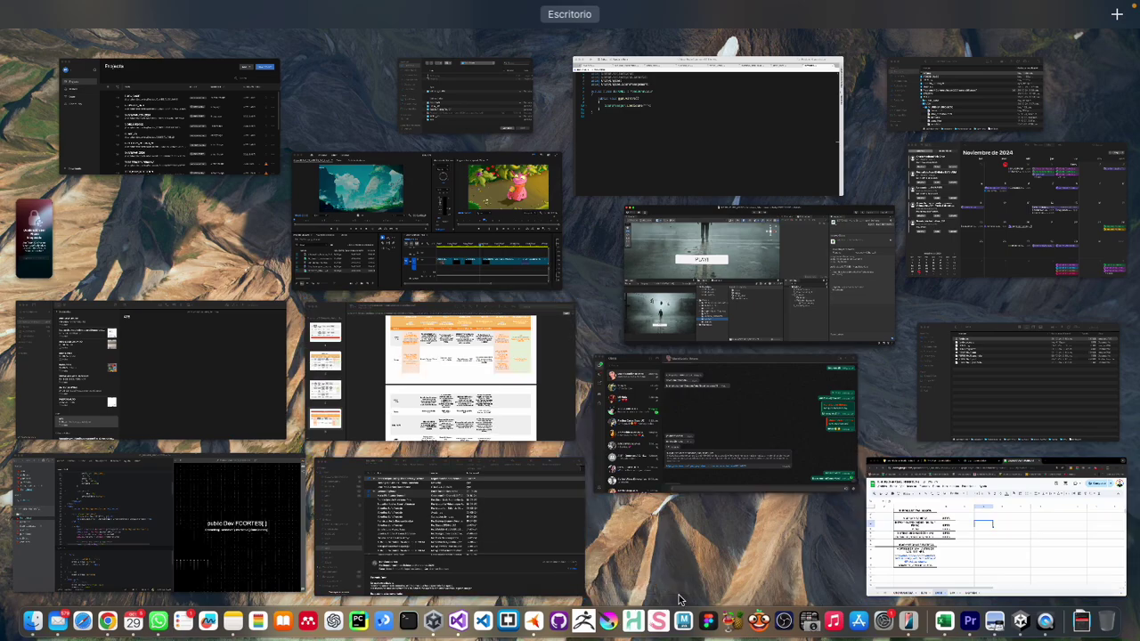
Put "INTRO" in menuAintro's LoadScene and paste a duplicate of the method below it.
left_click(664, 161)
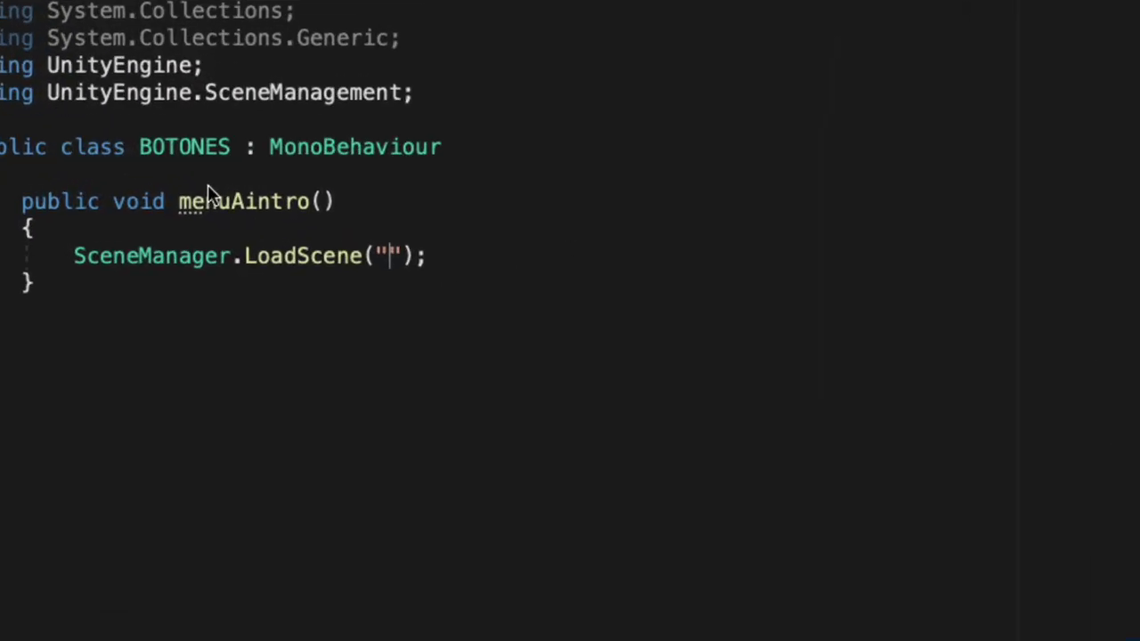
type("I")
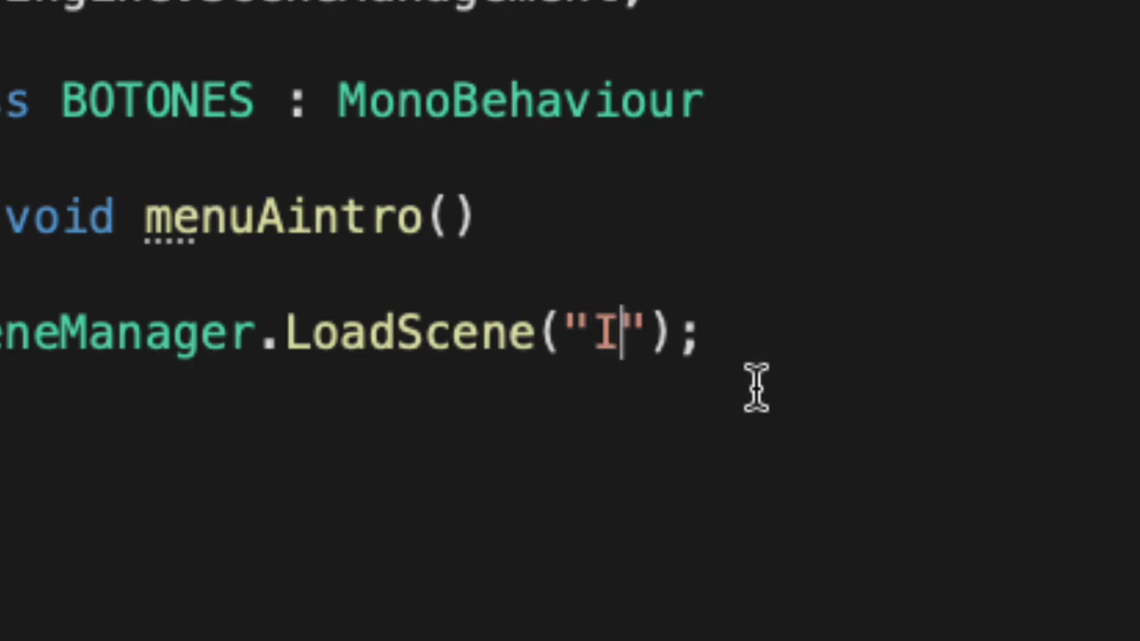
type("NTRO")
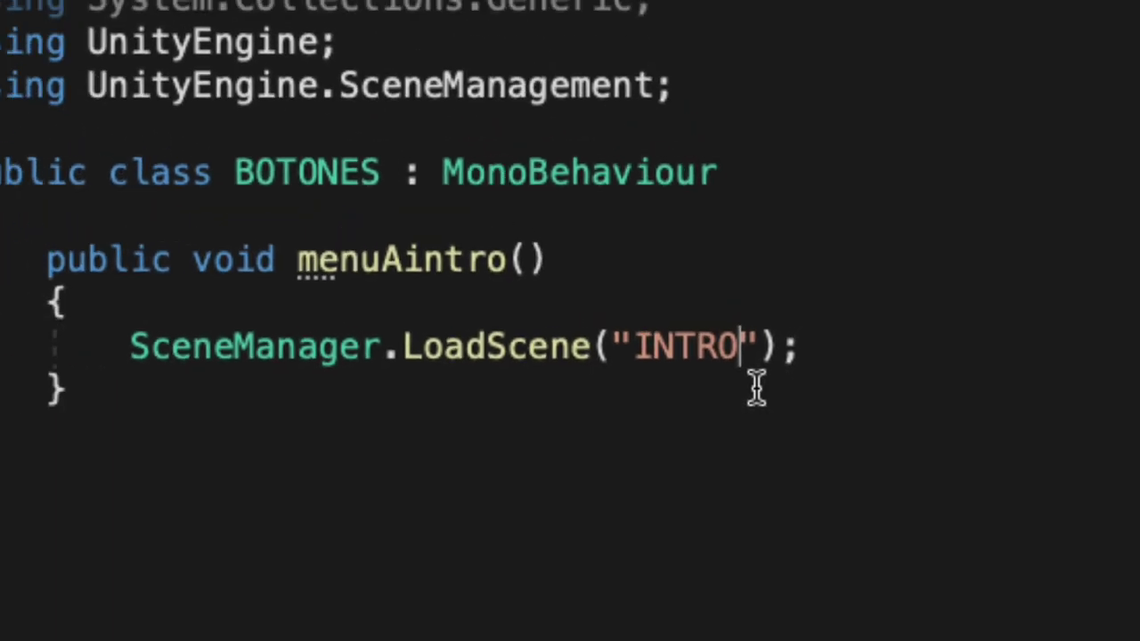
left_click(492, 389)
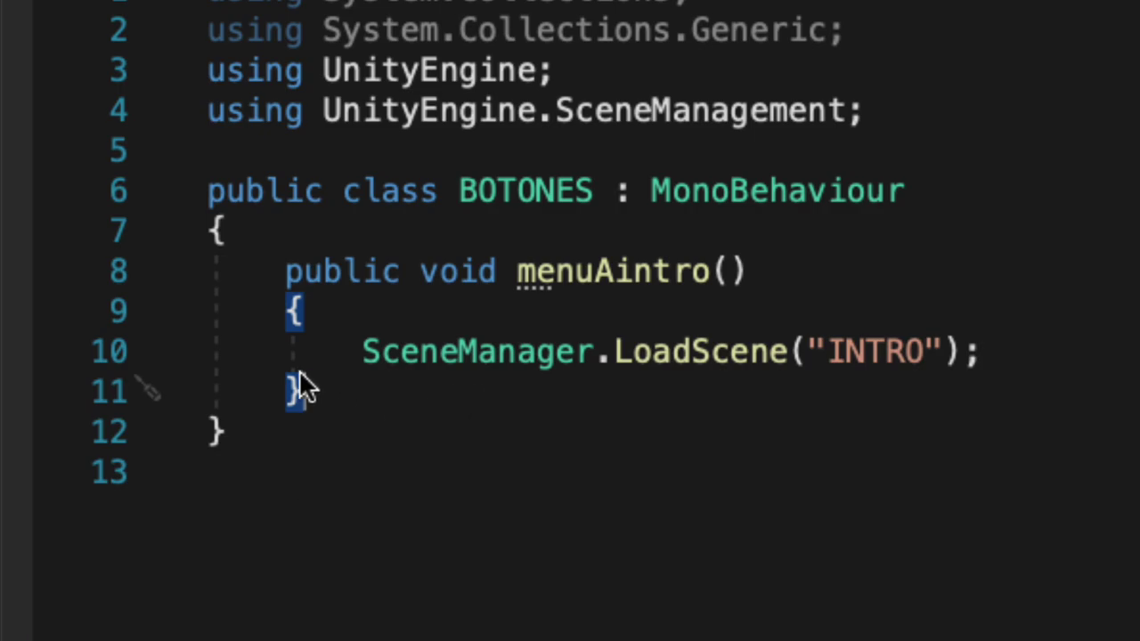
left_click_drag(320, 383, 285, 276)
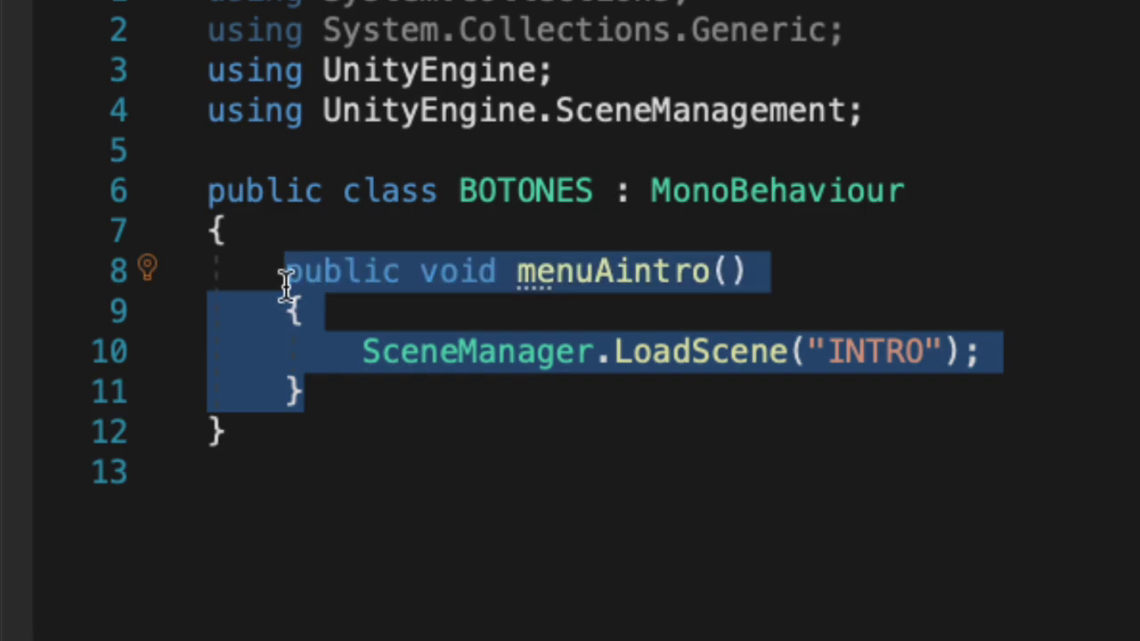
left_click(326, 389)
key("Return")
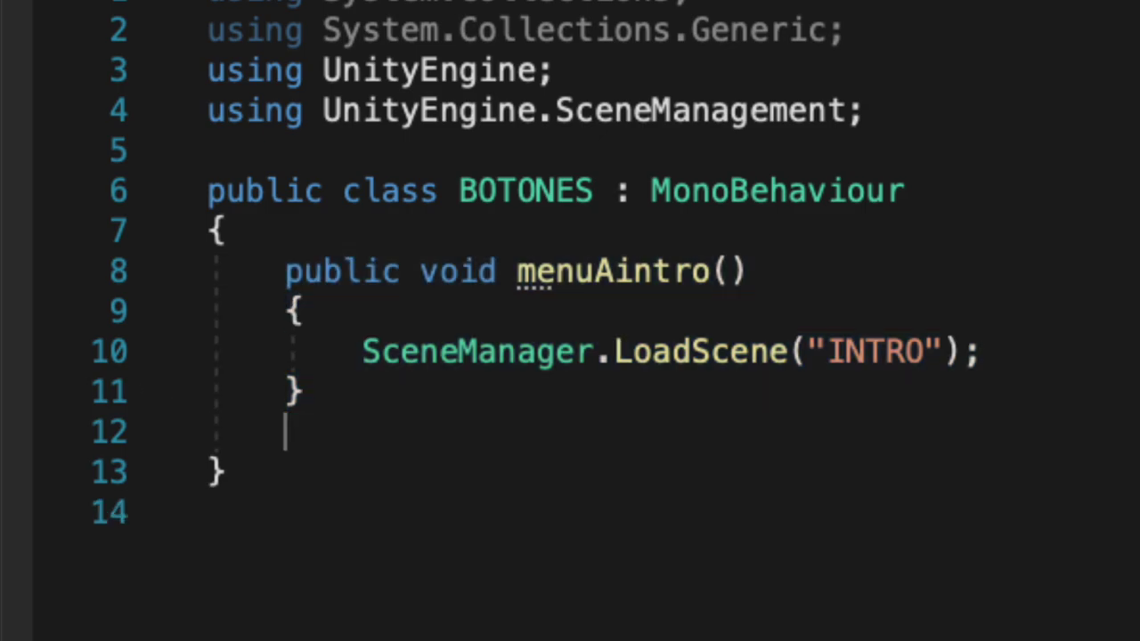
type("public void menuAintro()     {         SceneManager.LoadScene(\"INTRO\");     }")
Rename the duplicate to introAnivelUno and make it load "NIVEL_UNO".
mouse_move(592, 431)
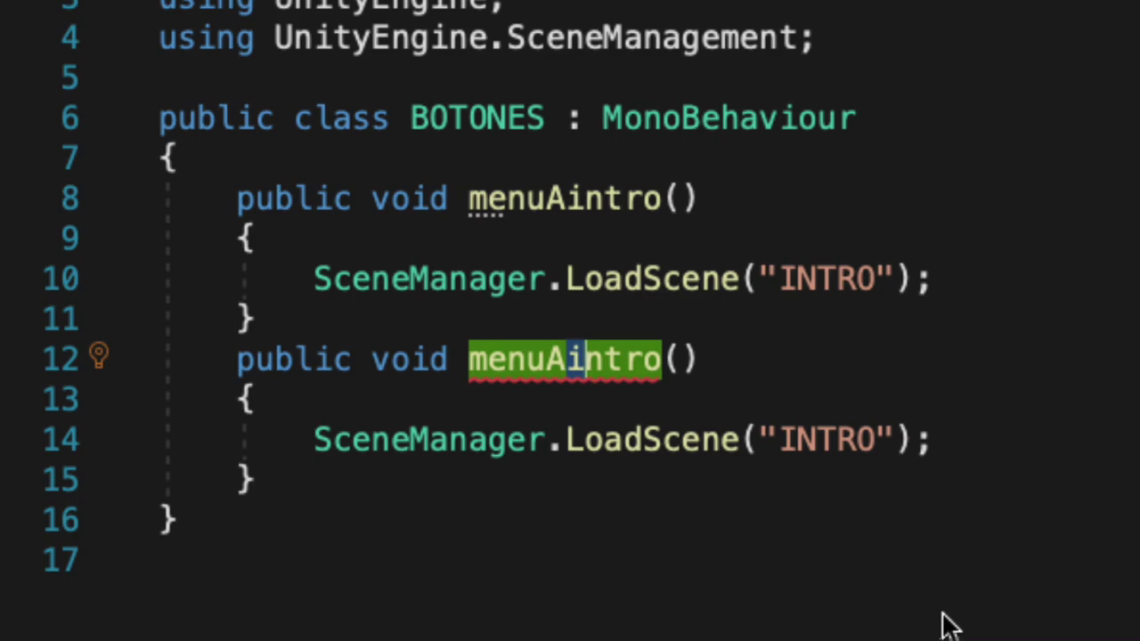
key("BackSpace")
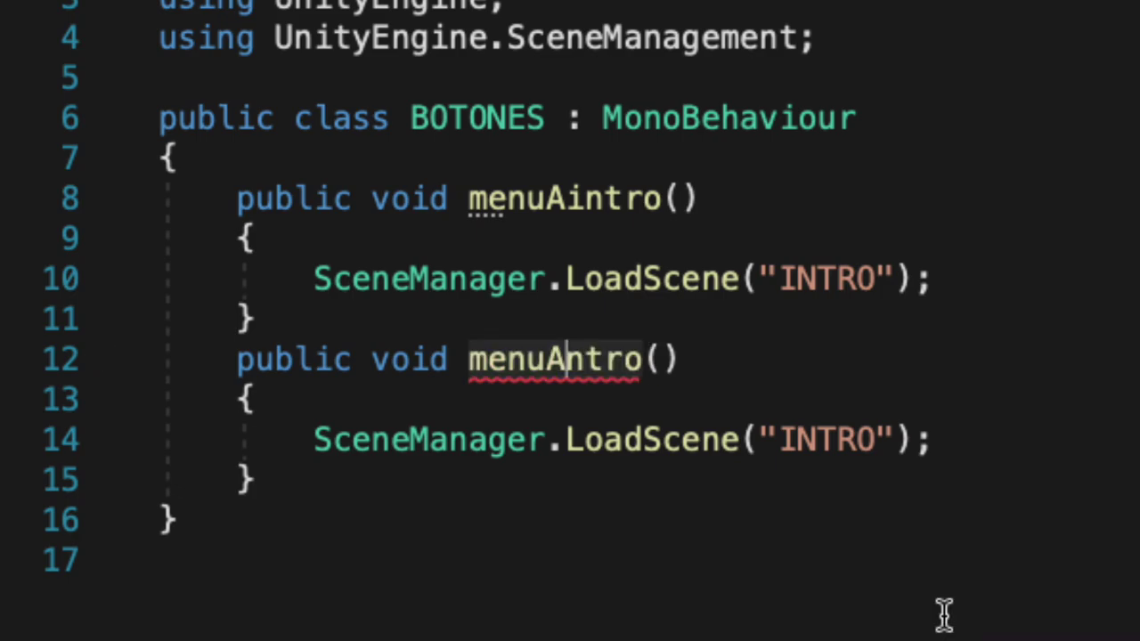
key("BackSpace")
key("BackSpace")
key("BackSpace")
key("BackSpace")
key("BackSpace")
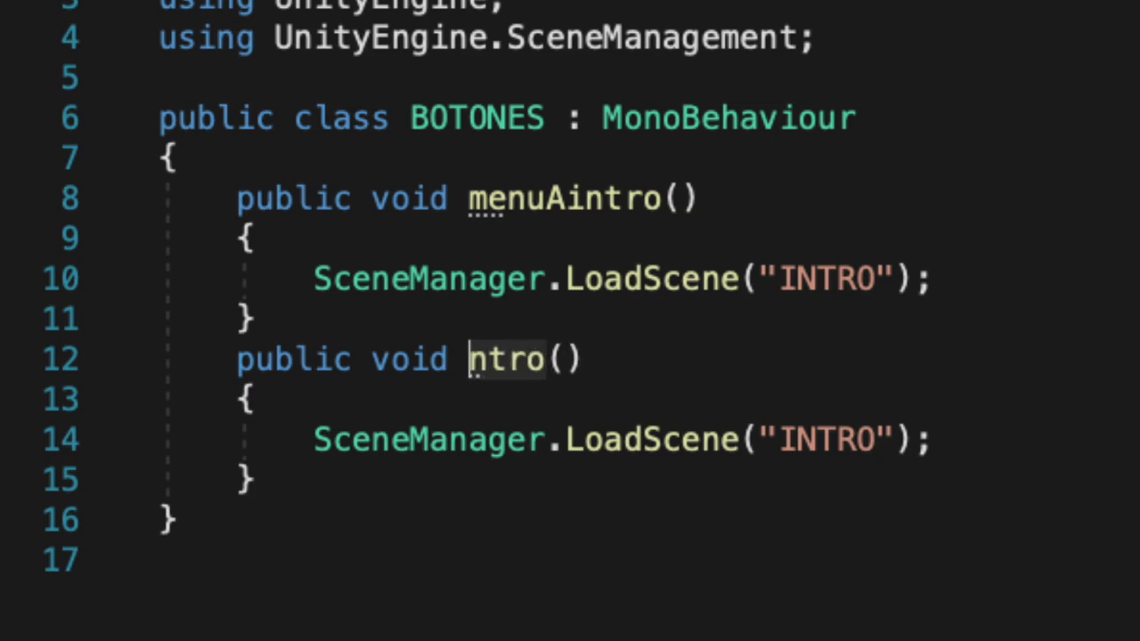
type("I")
key("BackSpace")
type("i")
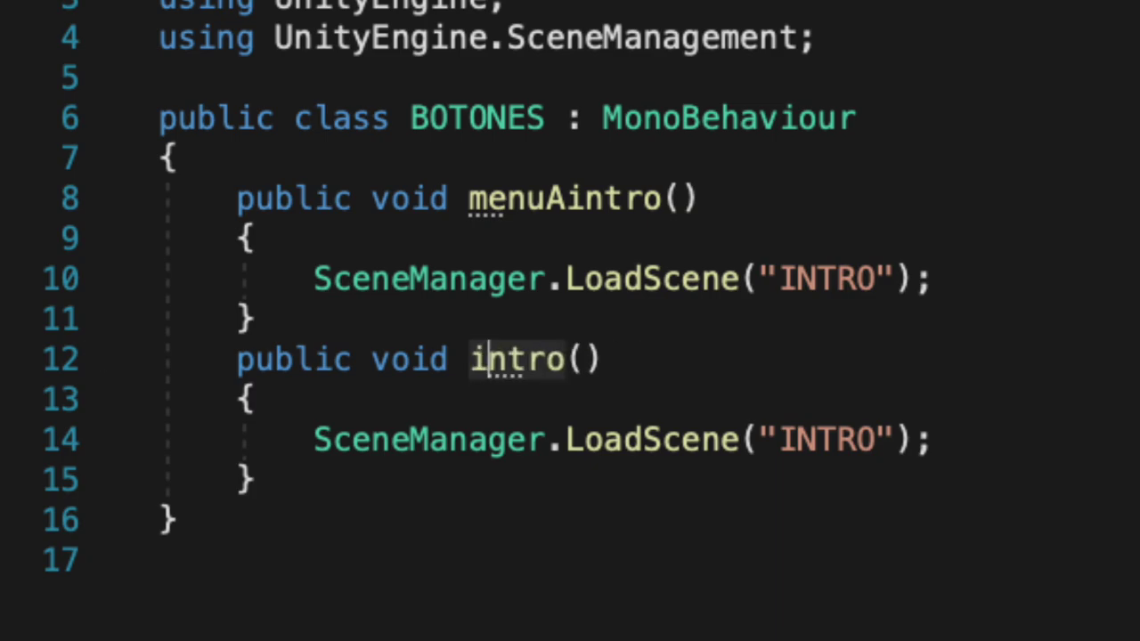
left_click(570, 379)
type("A")
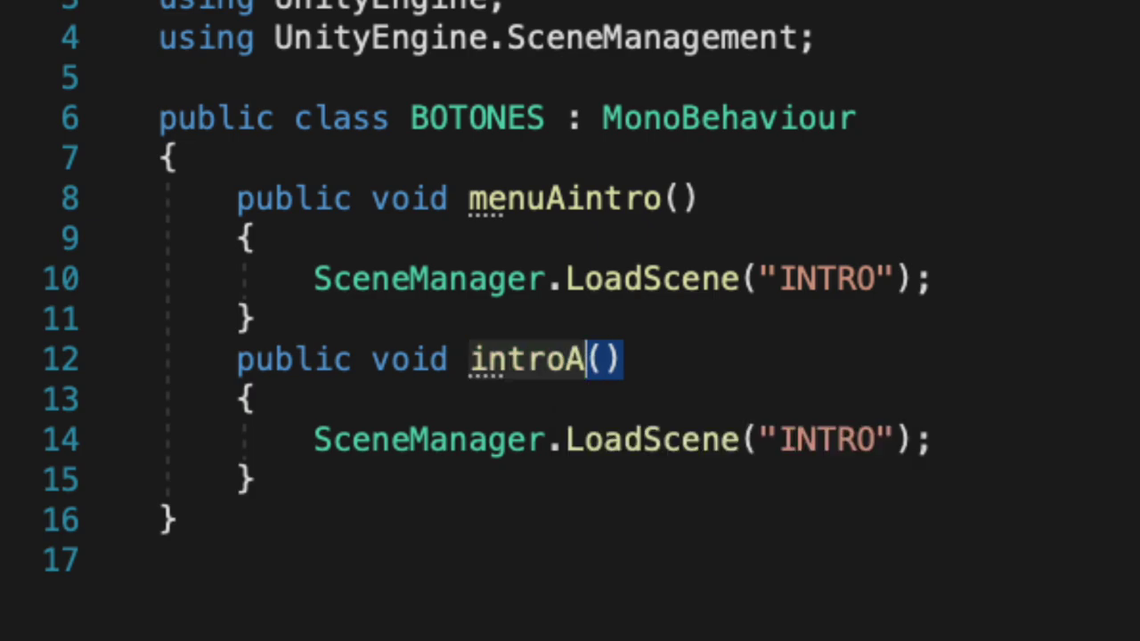
type("nivel")
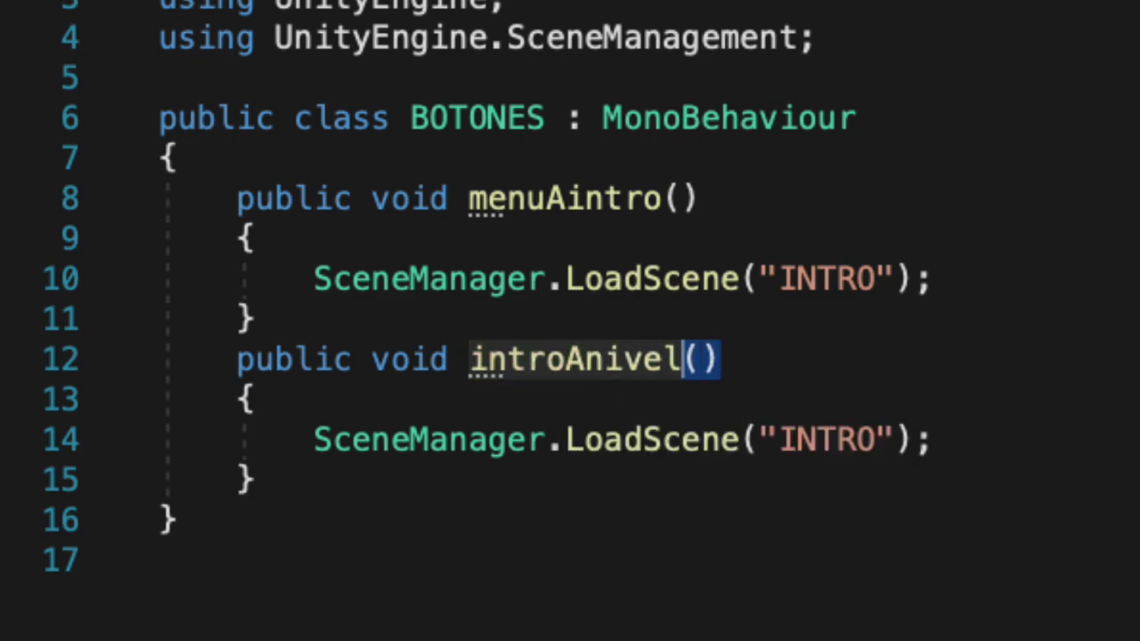
type("Uno")
double_click(652, 374)
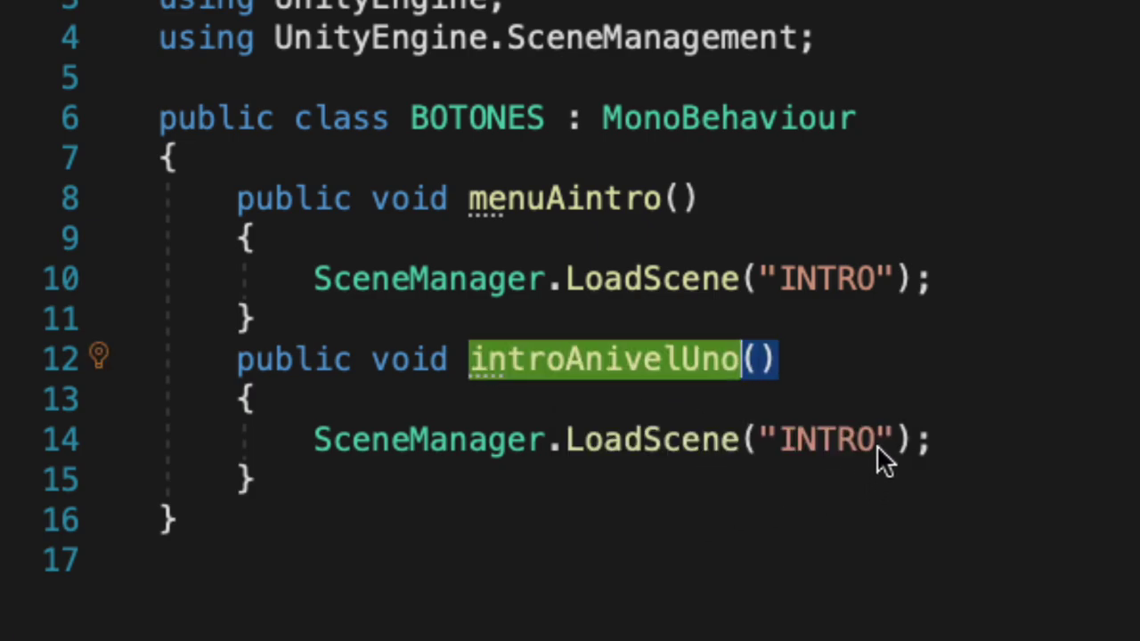
left_click_drag(888, 440, 782, 440)
type("I")
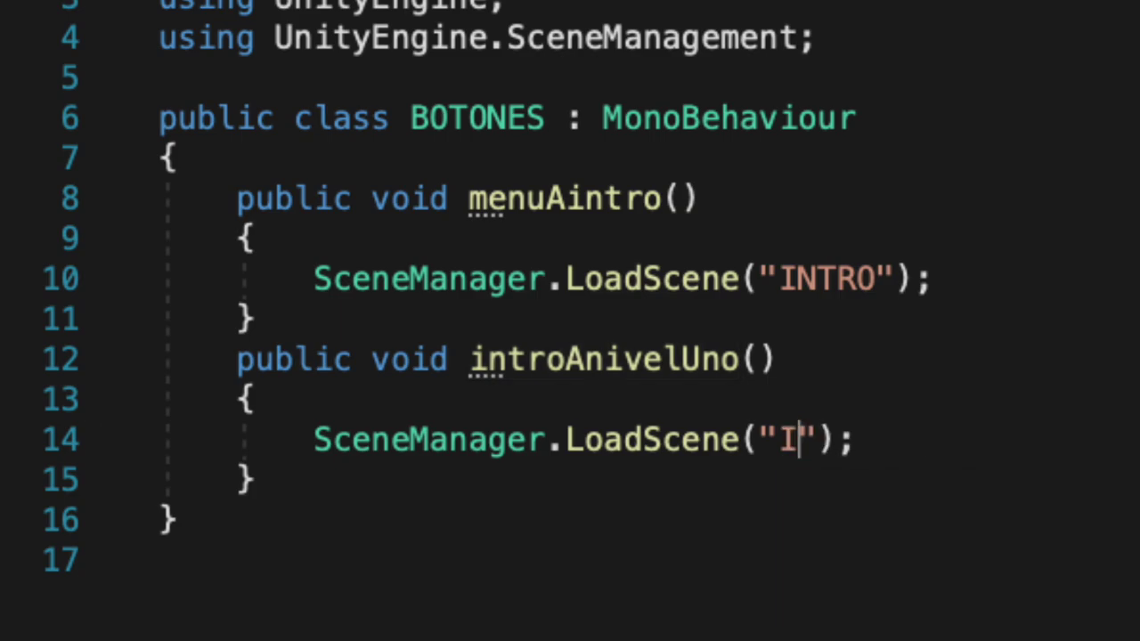
key("BackSpace")
type("NIVEL_")
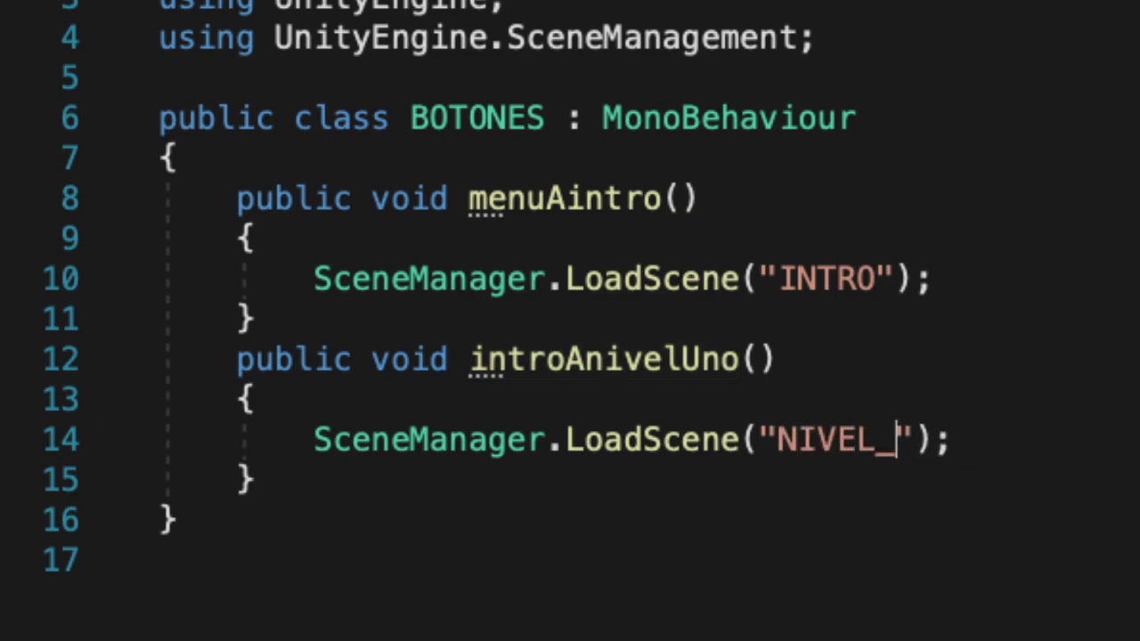
type("UNO")
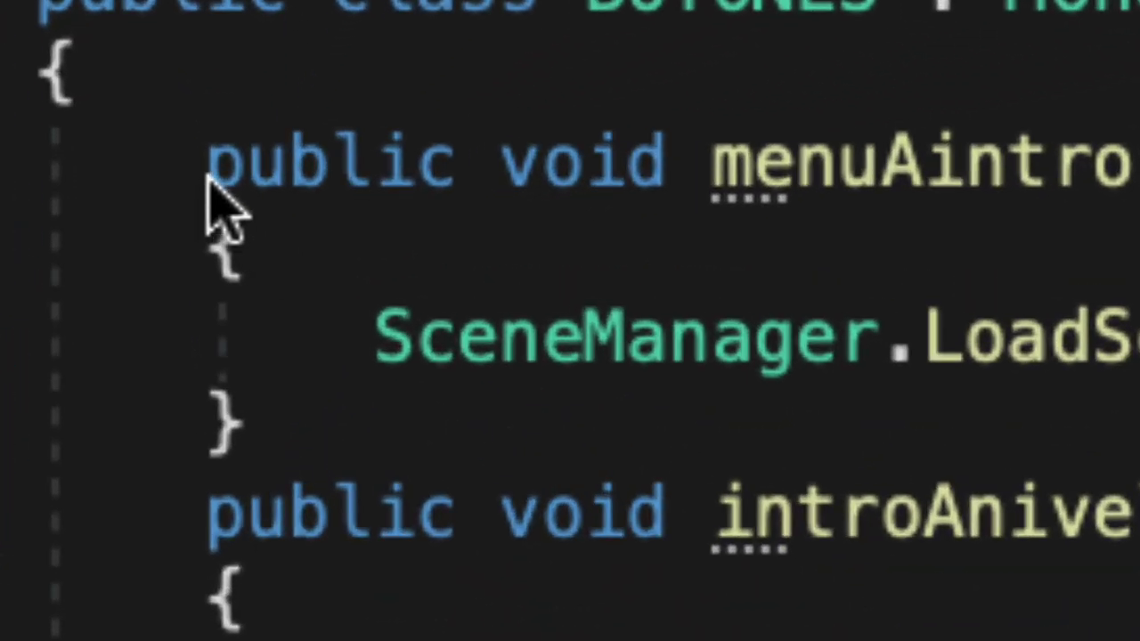
Delete the introAnivelUno method, leaving only menuAintro, then show all windows.
left_click_drag(238, 203, 349, 202)
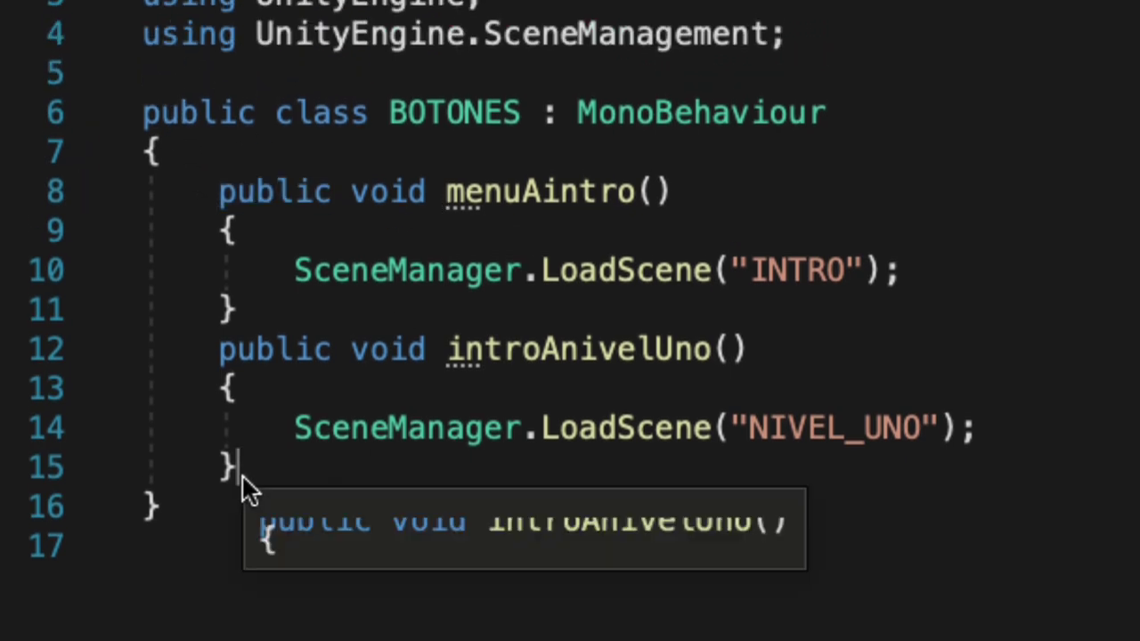
left_click_drag(239, 472, 200, 357)
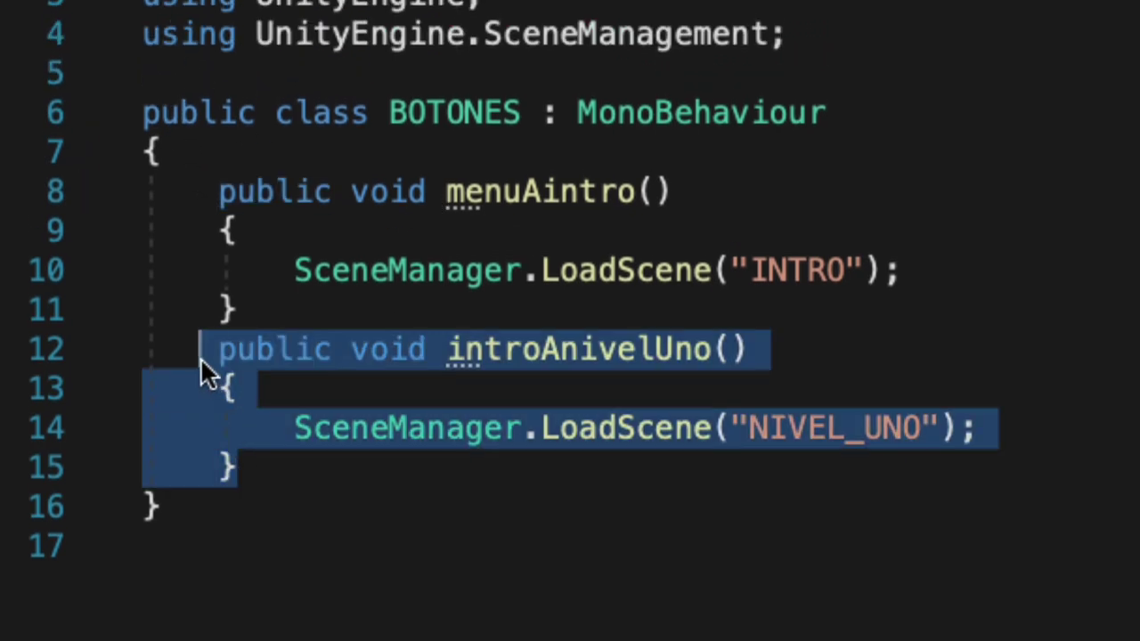
key("BackSpace")
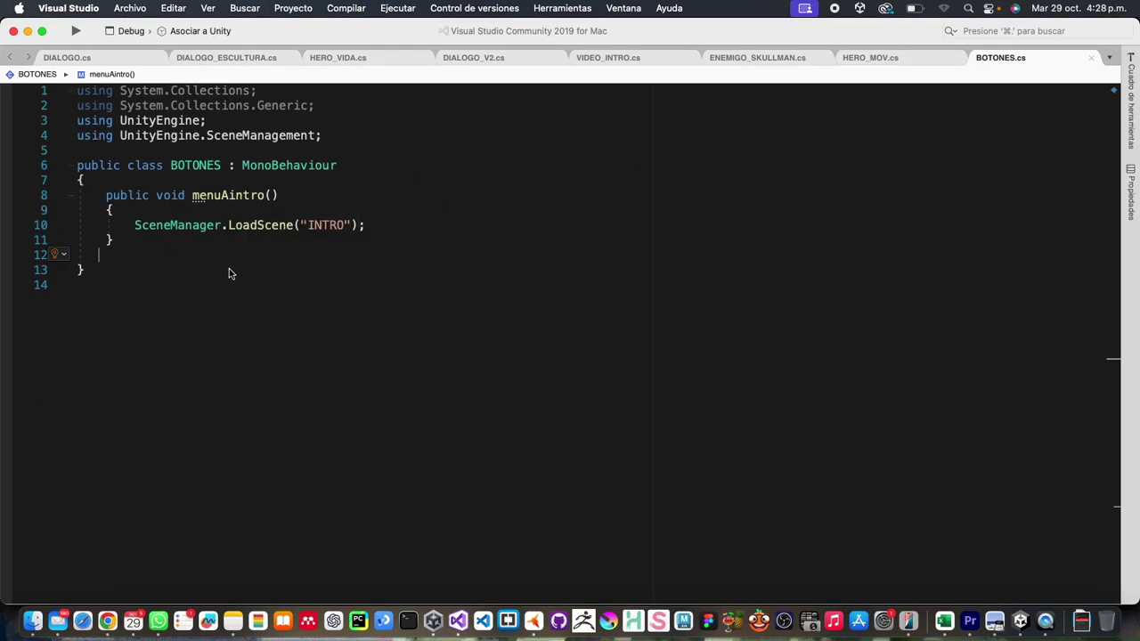
key("ctrl+Up")
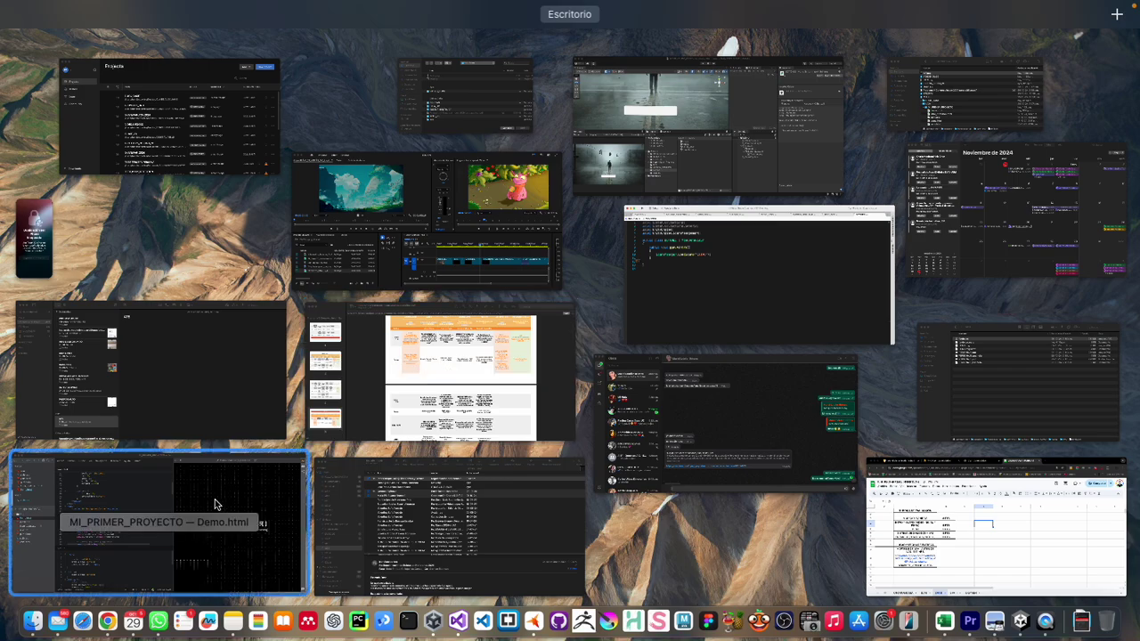
Select Button (Legacy), collapse its Rect Transform and Image panels, and list the CODIGOS scripts.
left_click(707, 140)
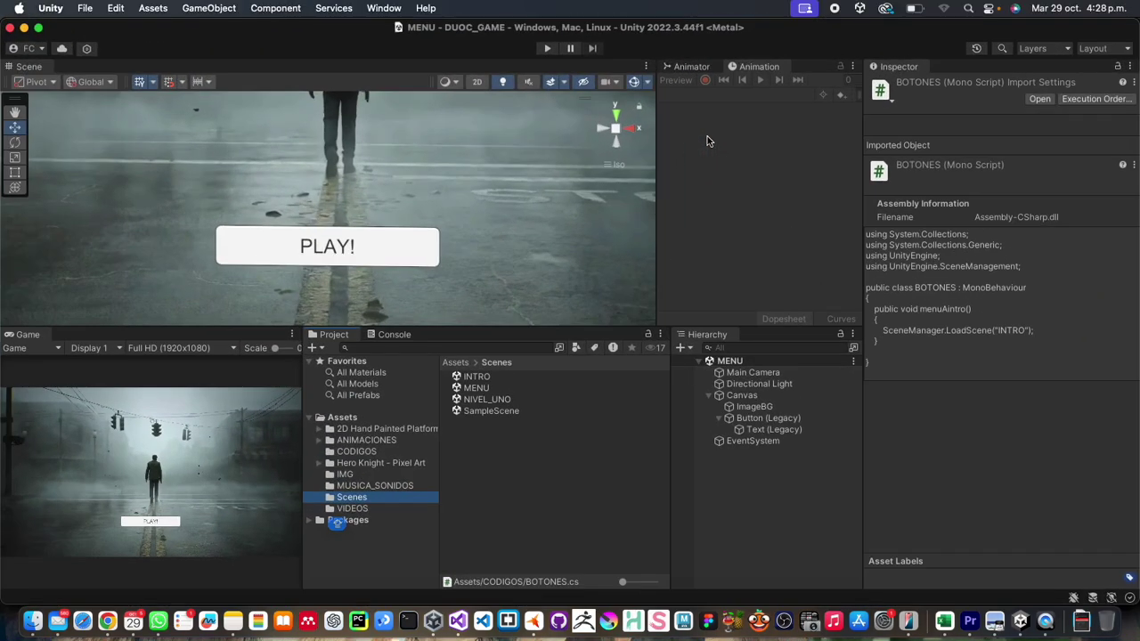
left_click(755, 424)
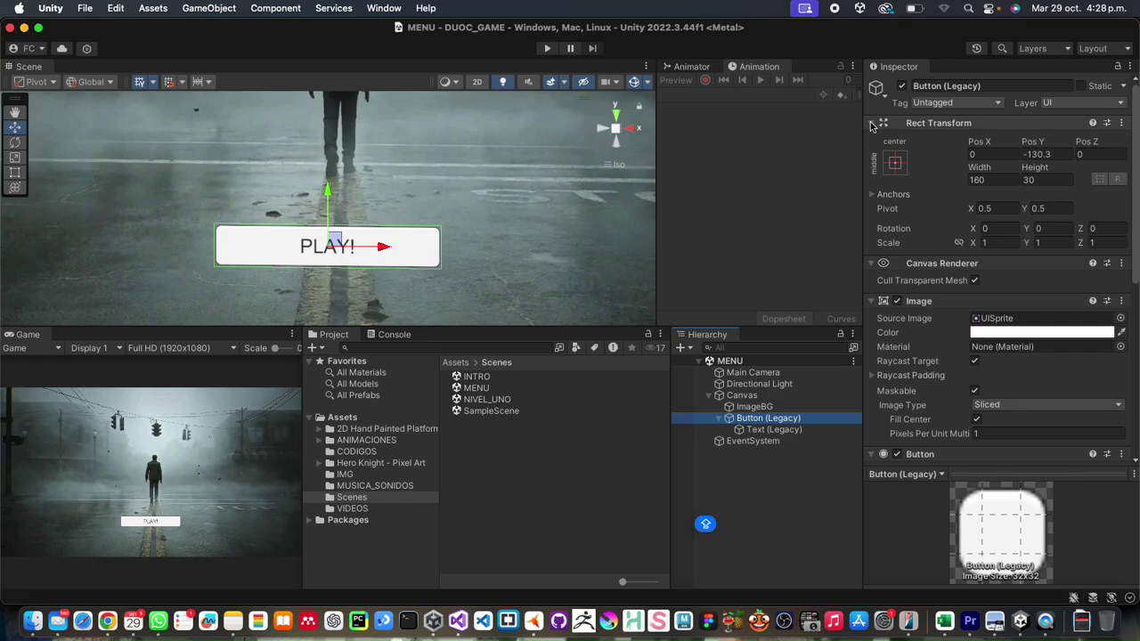
left_click(872, 124)
left_click(873, 176)
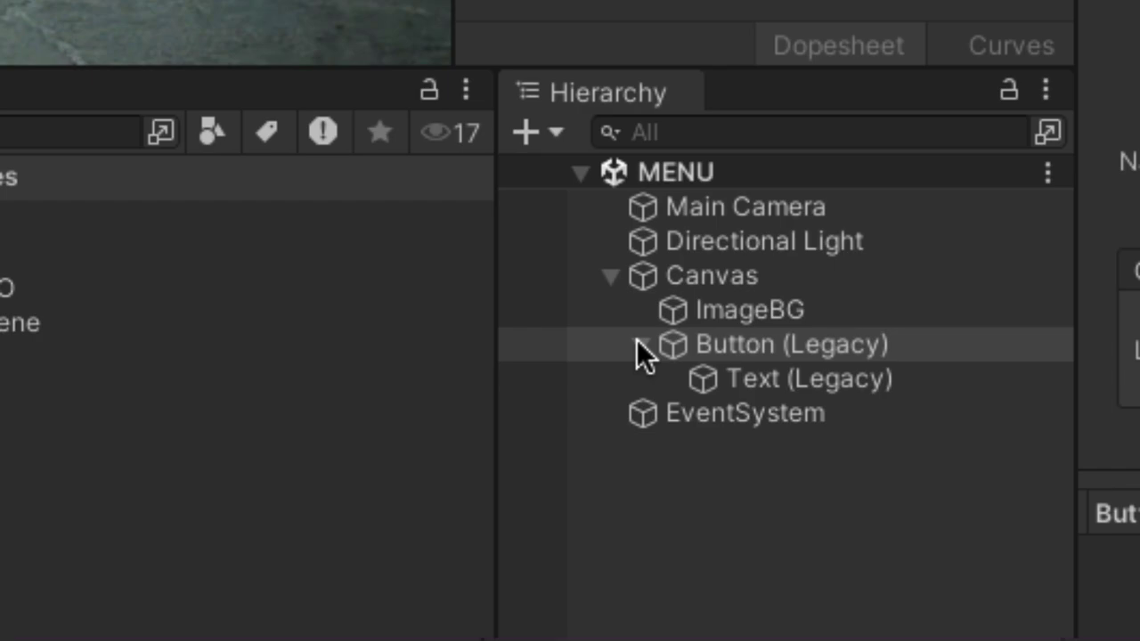
left_click(718, 419)
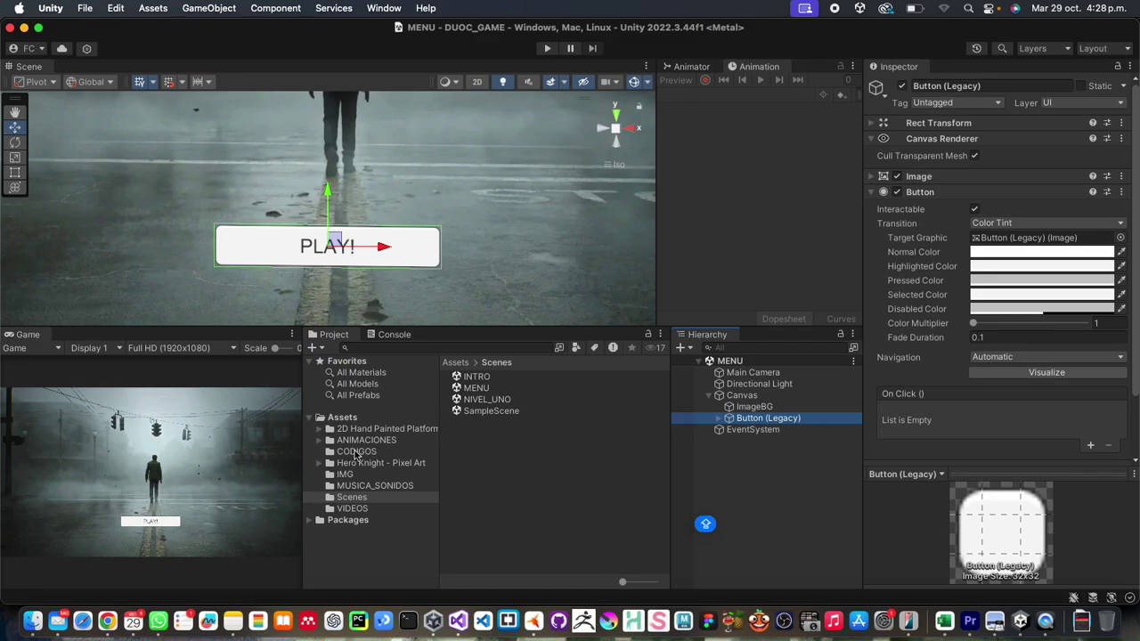
left_click(356, 452)
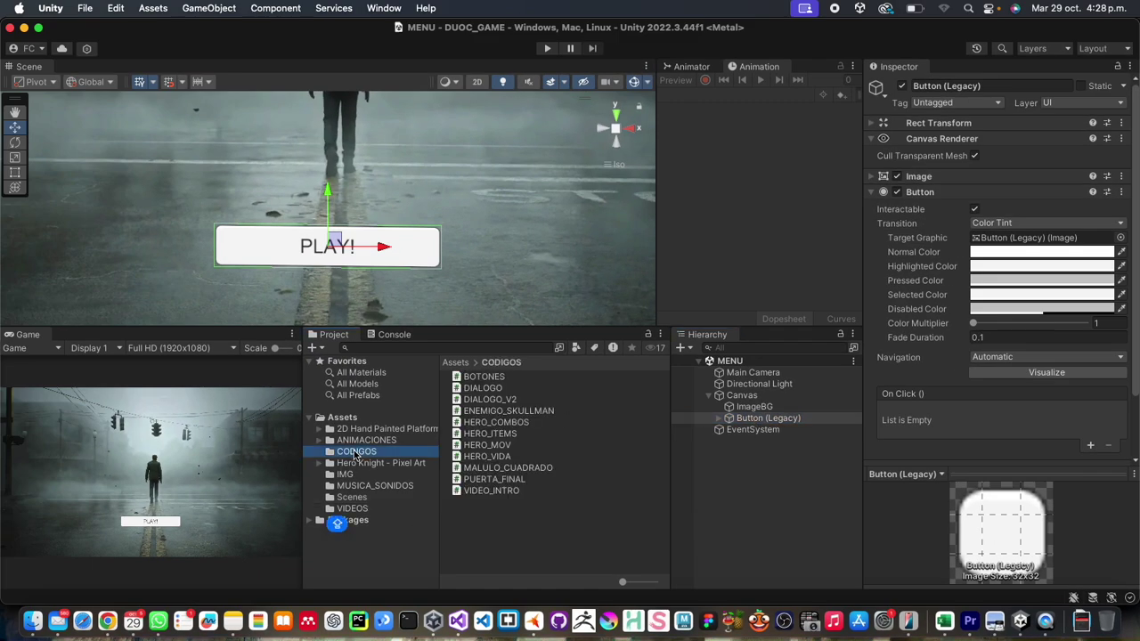
left_click(1067, 478)
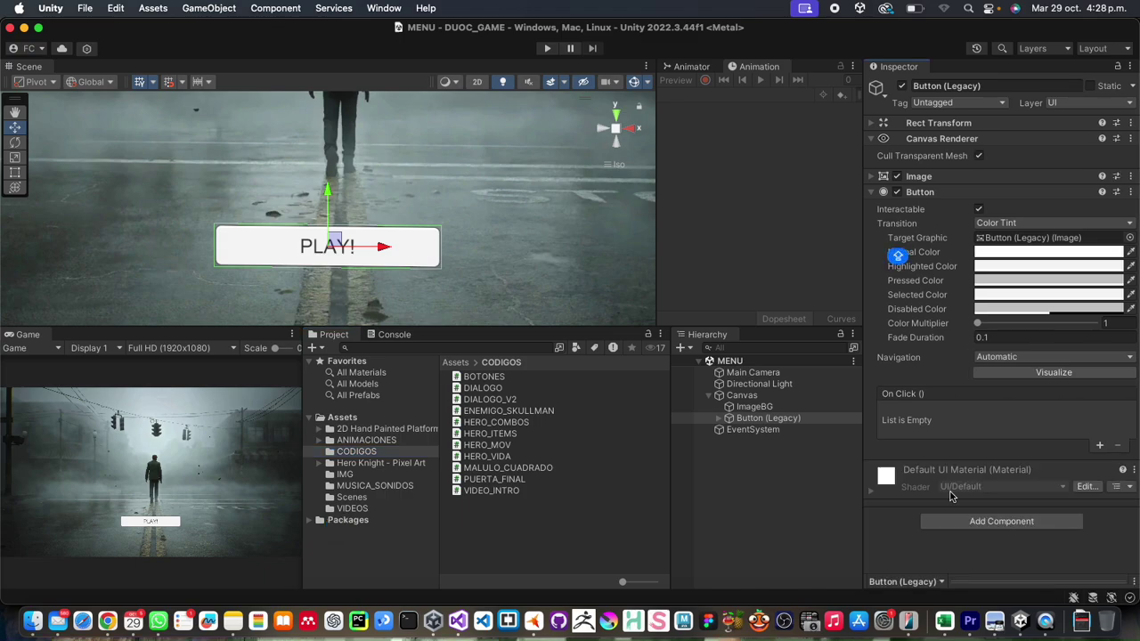
Add BOTONES to the PLAY button and a new On Click entry targeting Button (Legacy).
left_click_drag(459, 381, 962, 463)
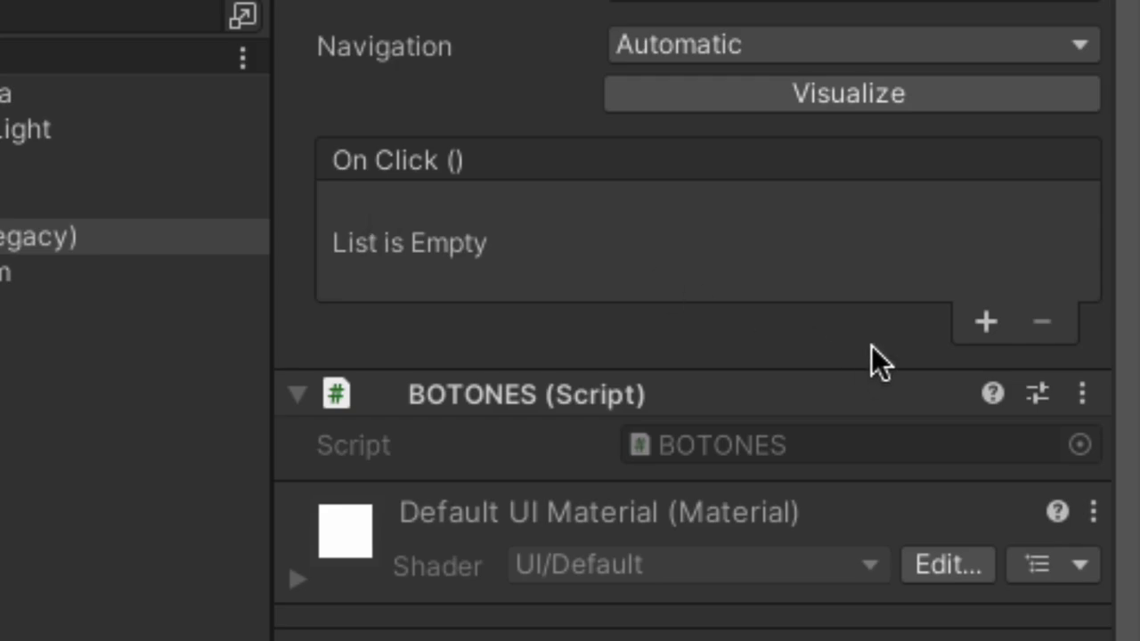
left_click(983, 321)
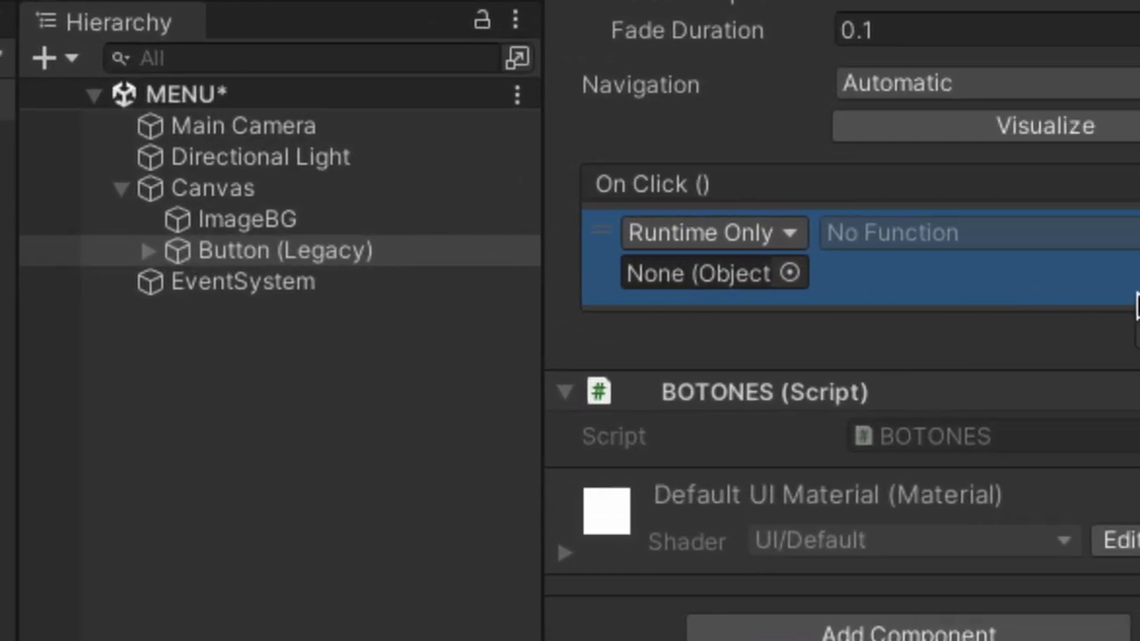
mouse_move(170, 251)
left_mouse_down()
mouse_move(501, 302)
mouse_move(694, 275)
left_mouse_up()
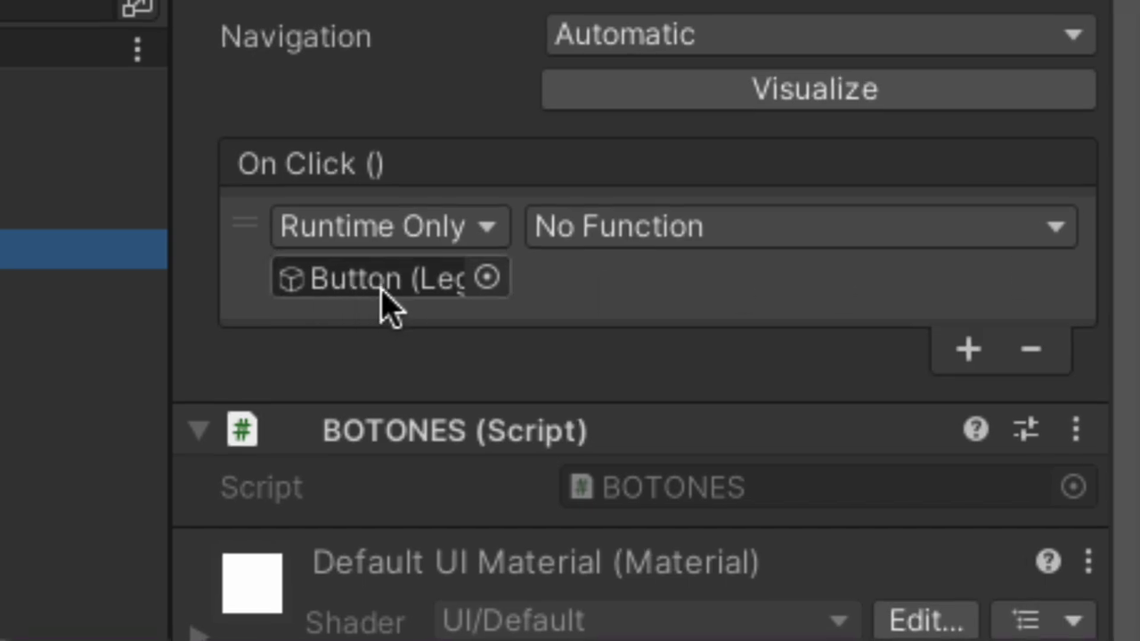
Set the PLAY button's On Click function to BOTONES.menuAintro().
left_click(629, 230)
mouse_move(1052, 554)
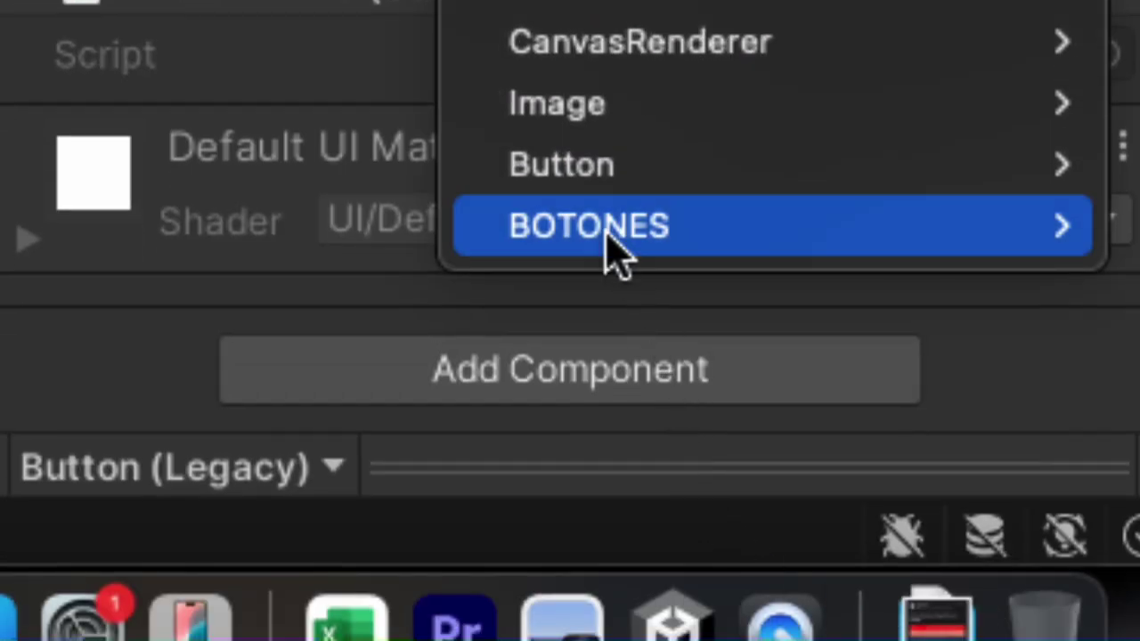
mouse_move(586, 255)
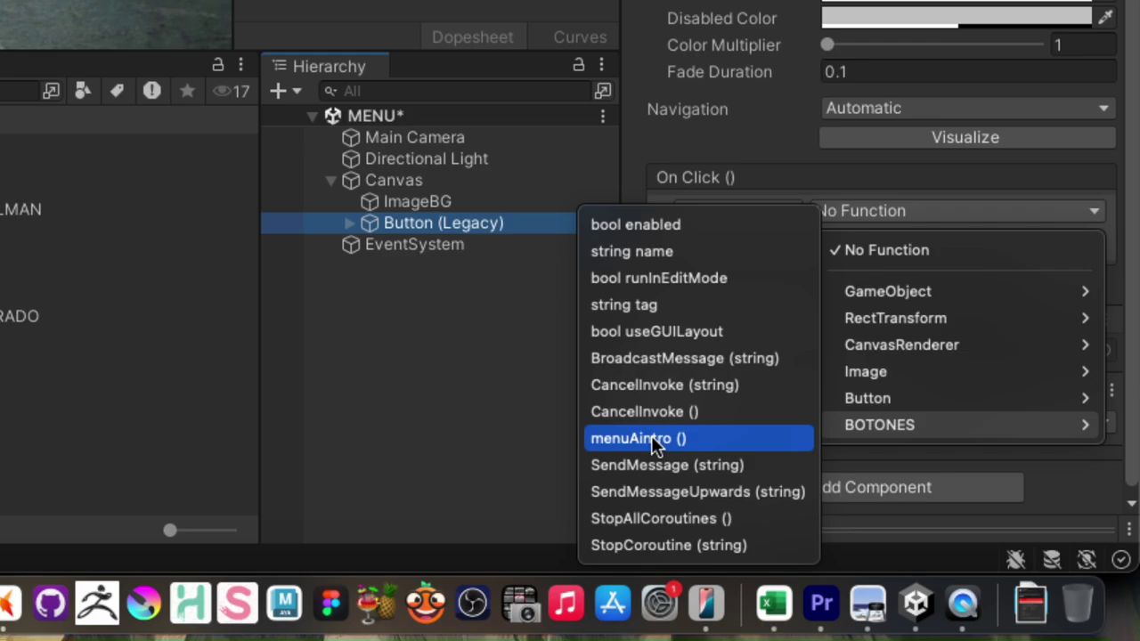
left_click(629, 440)
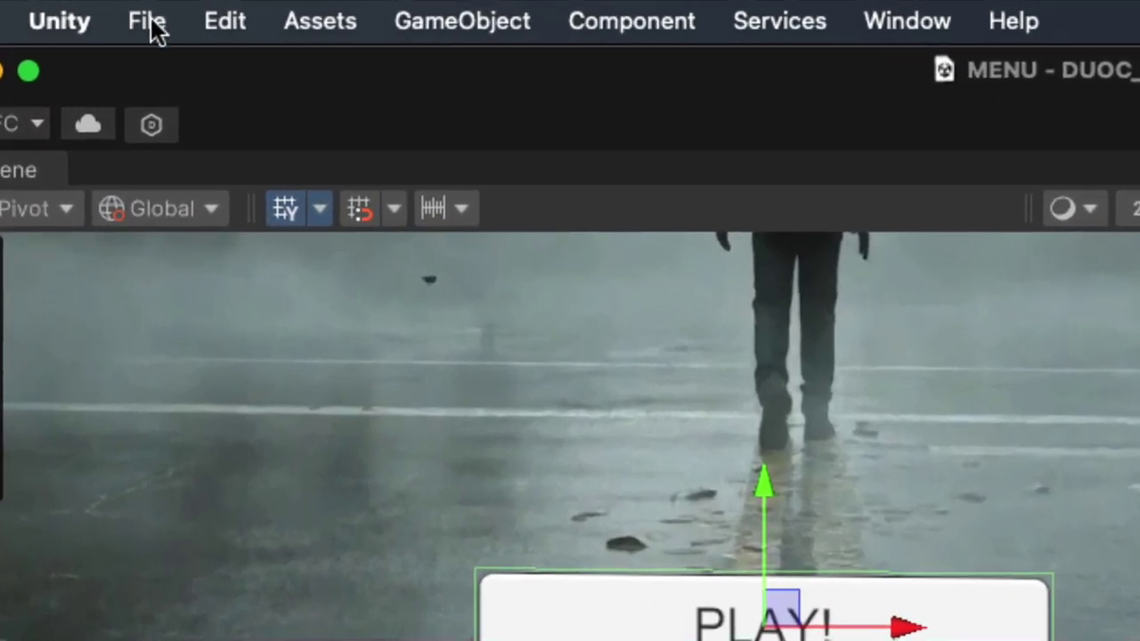
In Build Settings, add Scenes/MENU and move it to build index 0, above INTRO and NIVEL_UNO.
left_click(153, 29)
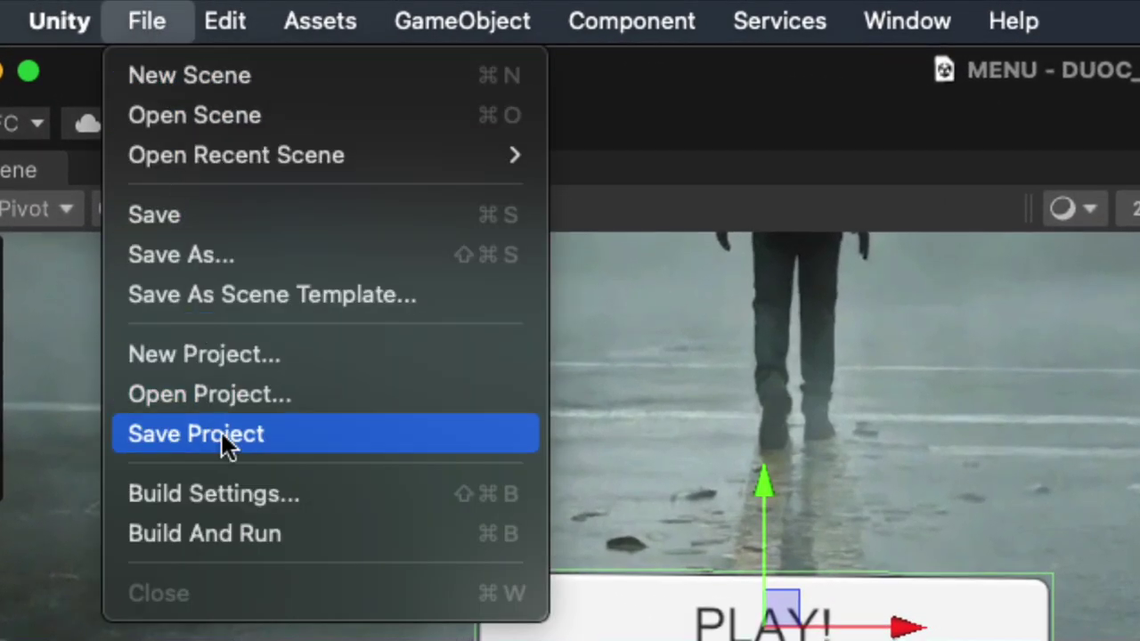
left_click(213, 492)
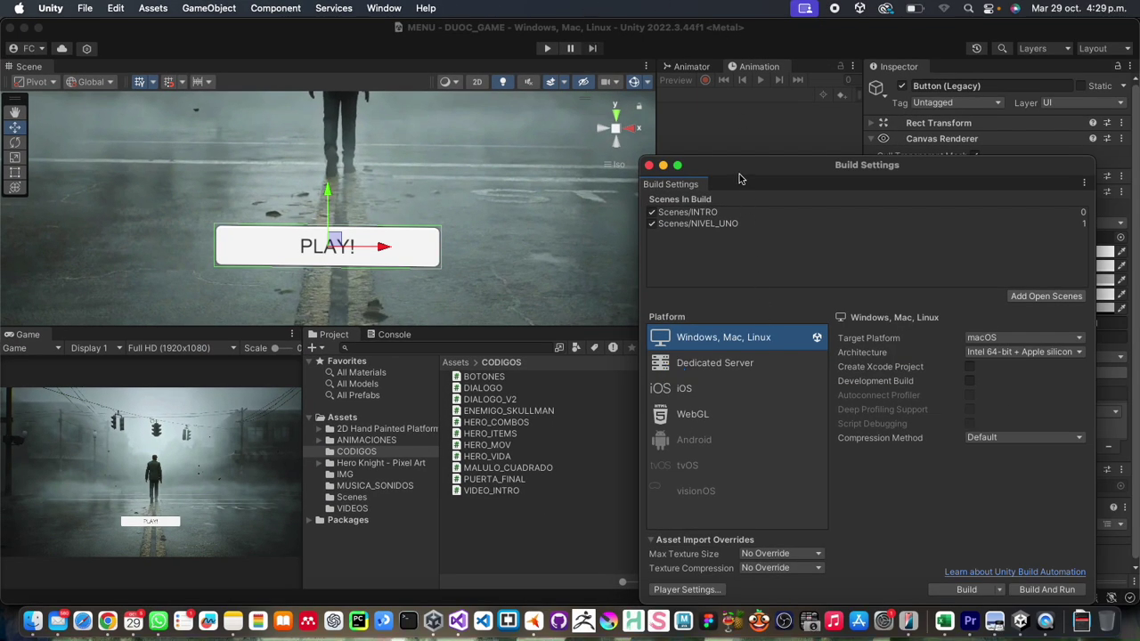
mouse_move(738, 179)
left_mouse_down()
mouse_move(784, 147)
mouse_move(772, 147)
left_mouse_up()
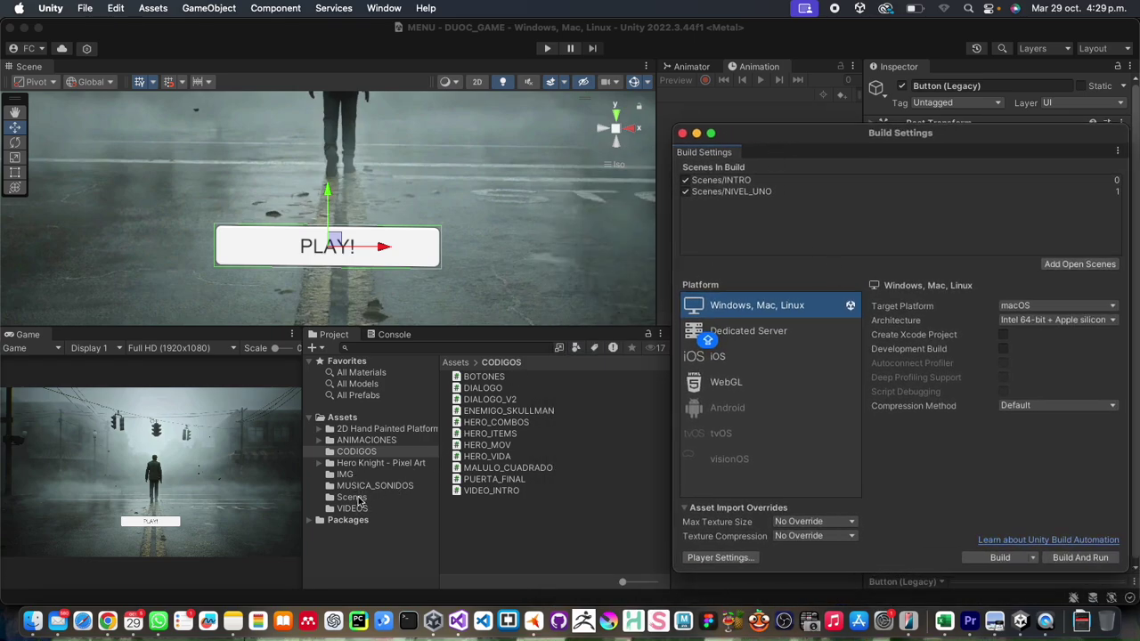
left_click(360, 501)
key("ctrl+Up")
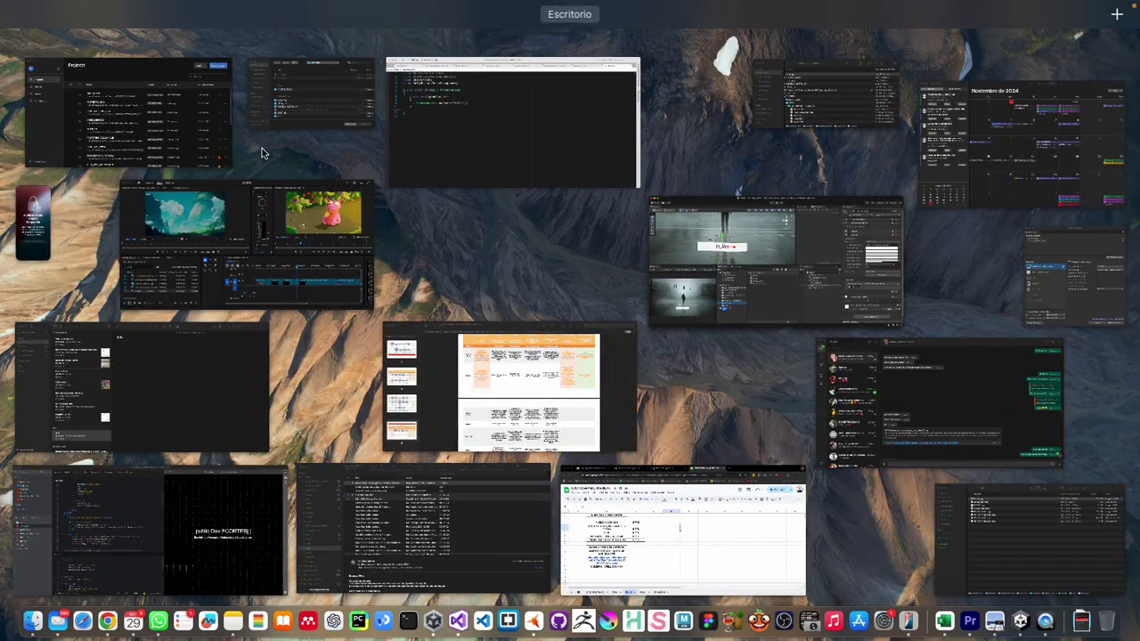
left_click(1077, 302)
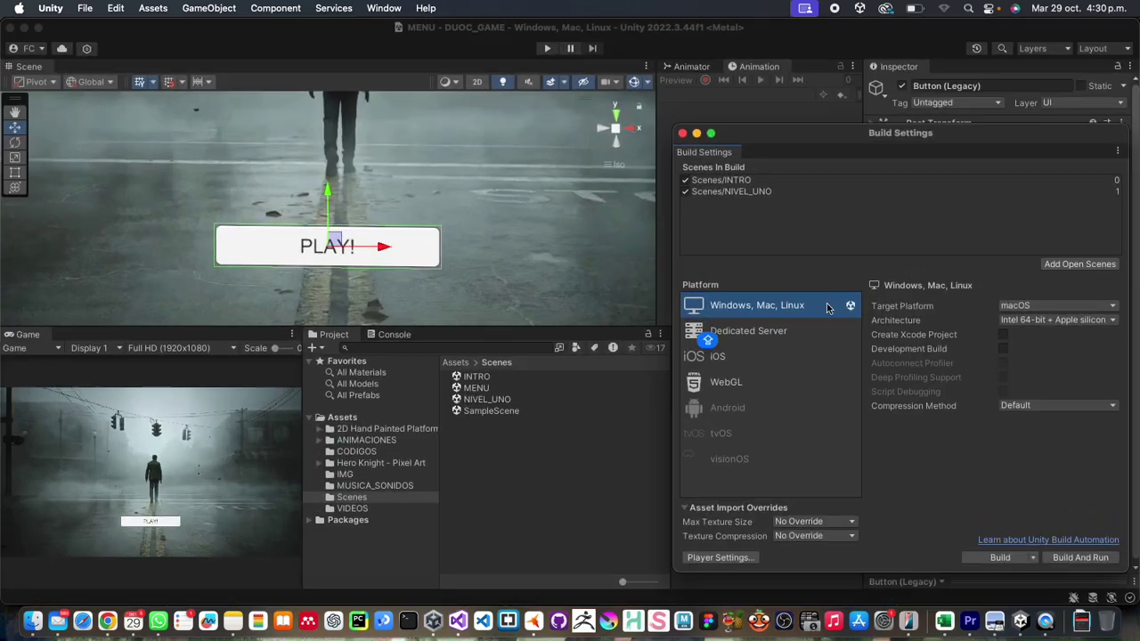
mouse_move(773, 132)
left_mouse_down()
mouse_move(631, 223)
mouse_move(643, 362)
left_mouse_up()
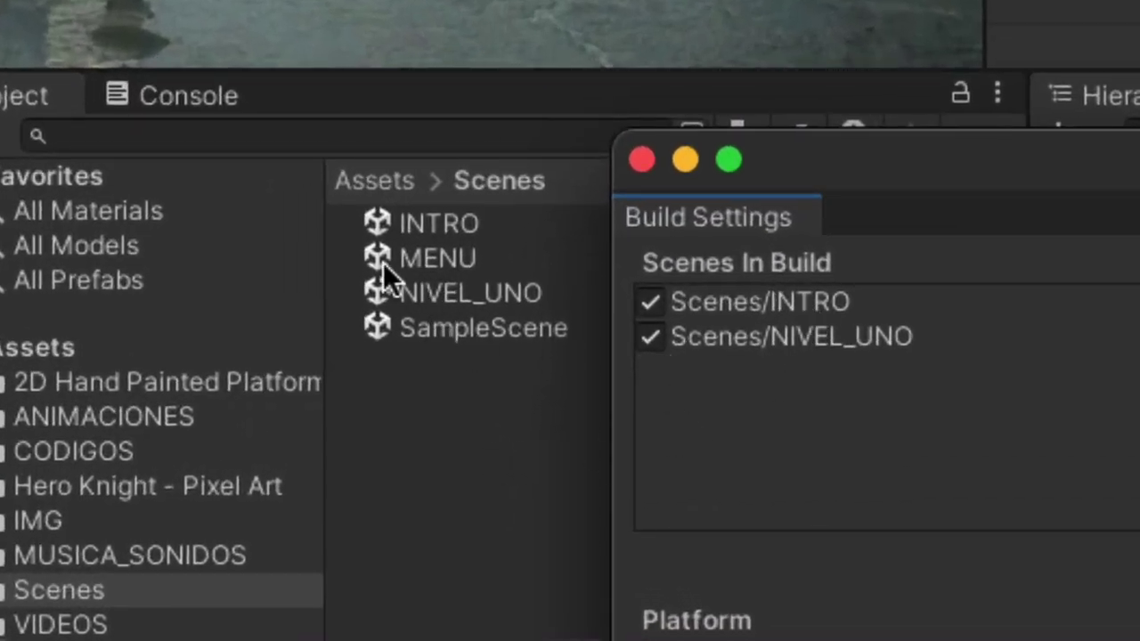
left_click_drag(374, 256, 710, 396)
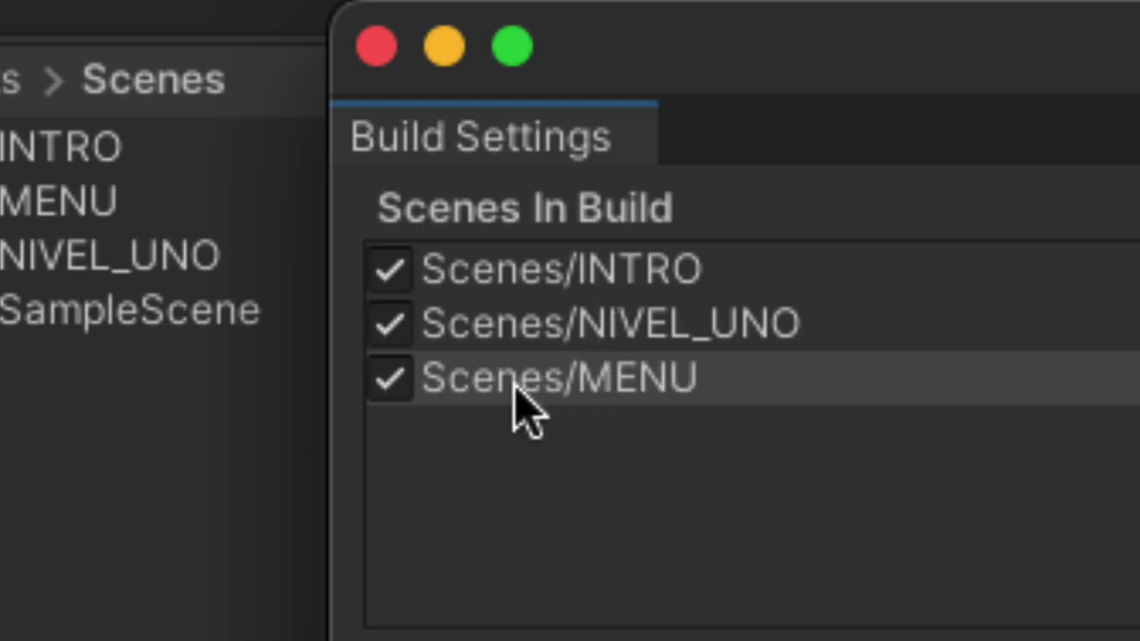
left_click_drag(515, 385, 528, 254)
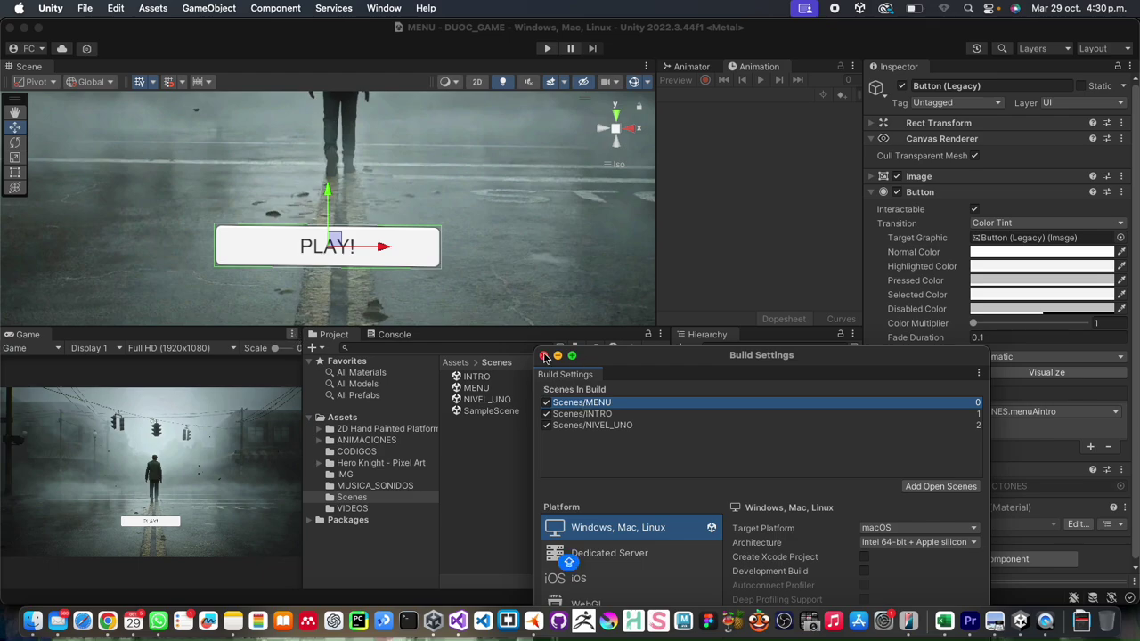
Close Build Settings, maximize the Game view, and enter Play mode.
left_click(544, 356)
left_click(291, 334)
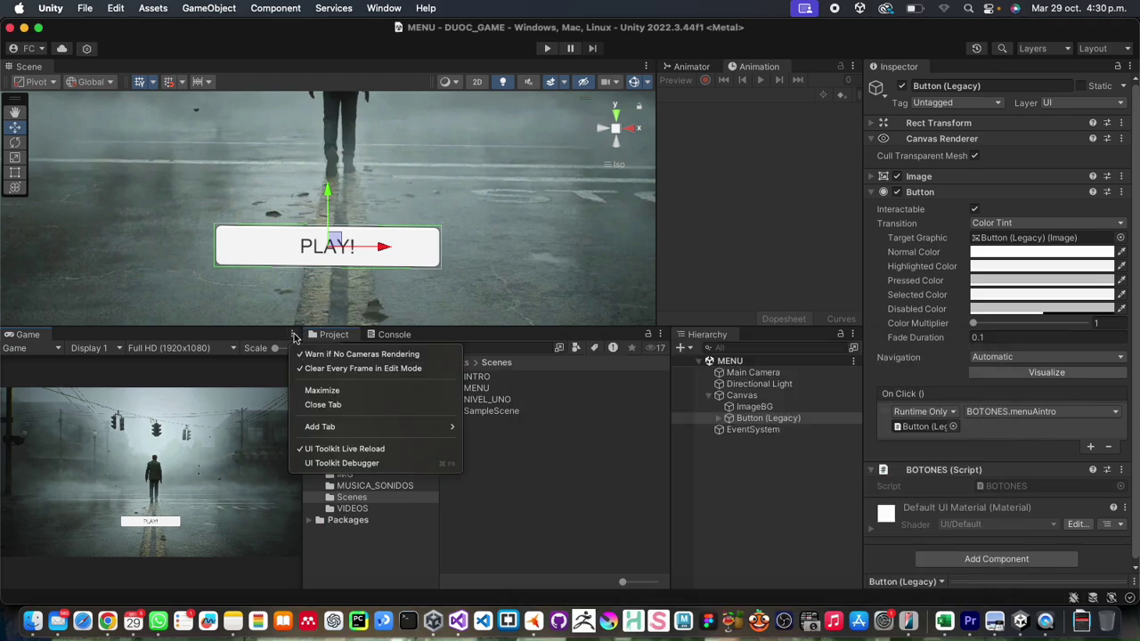
left_click(317, 391)
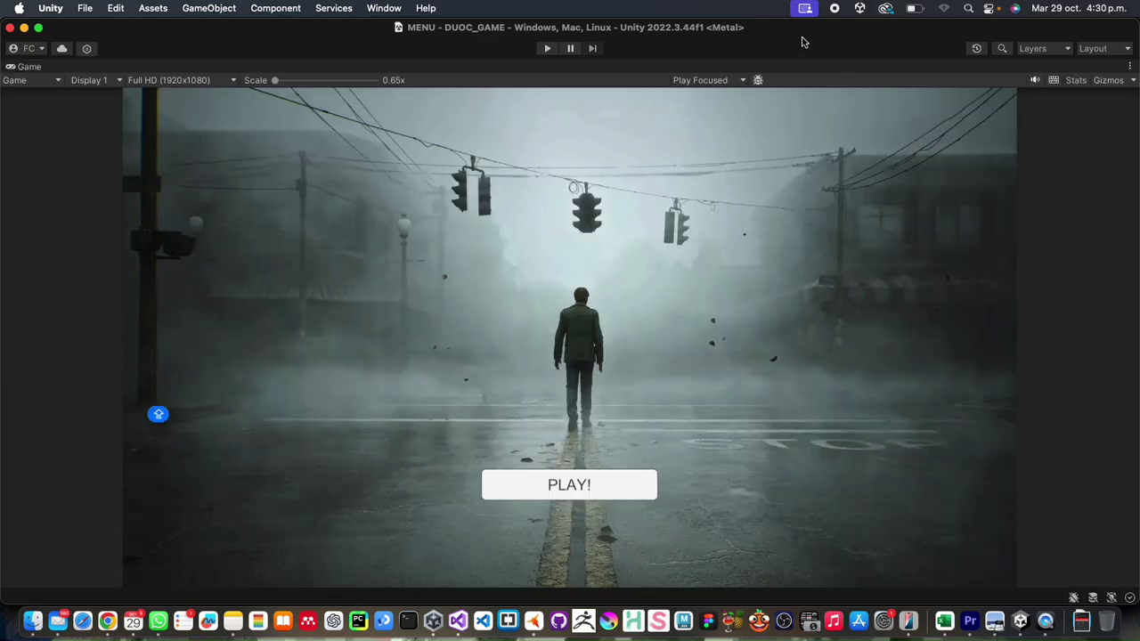
left_click(548, 47)
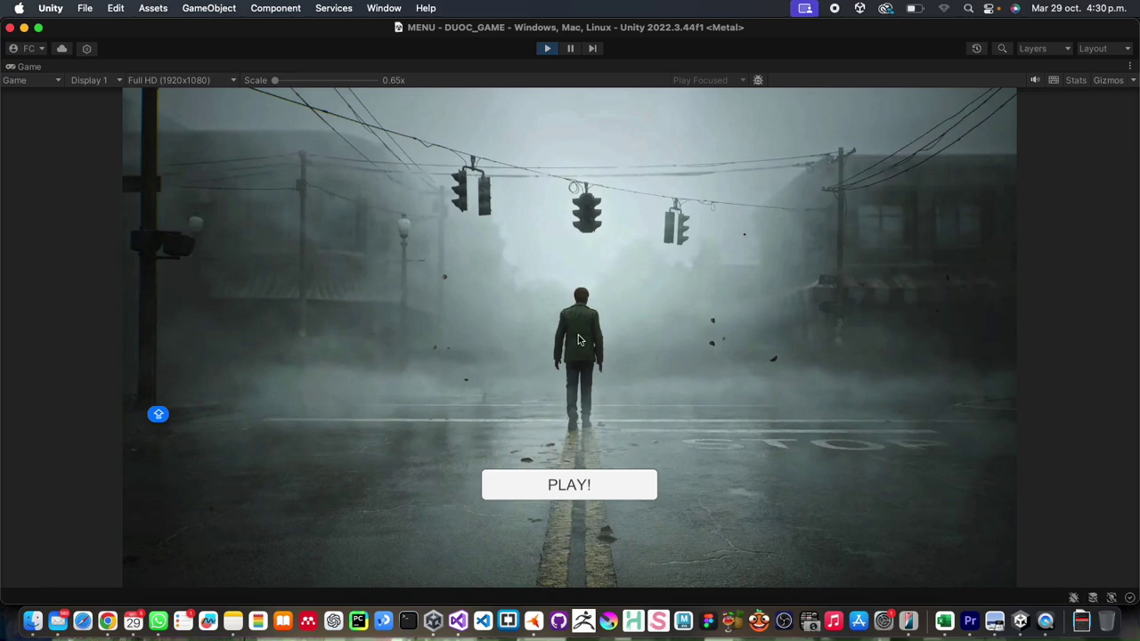
Press PLAY! to reach INTRO, move the knight around NIVEL_UNO, then stop playing.
left_click(594, 490)
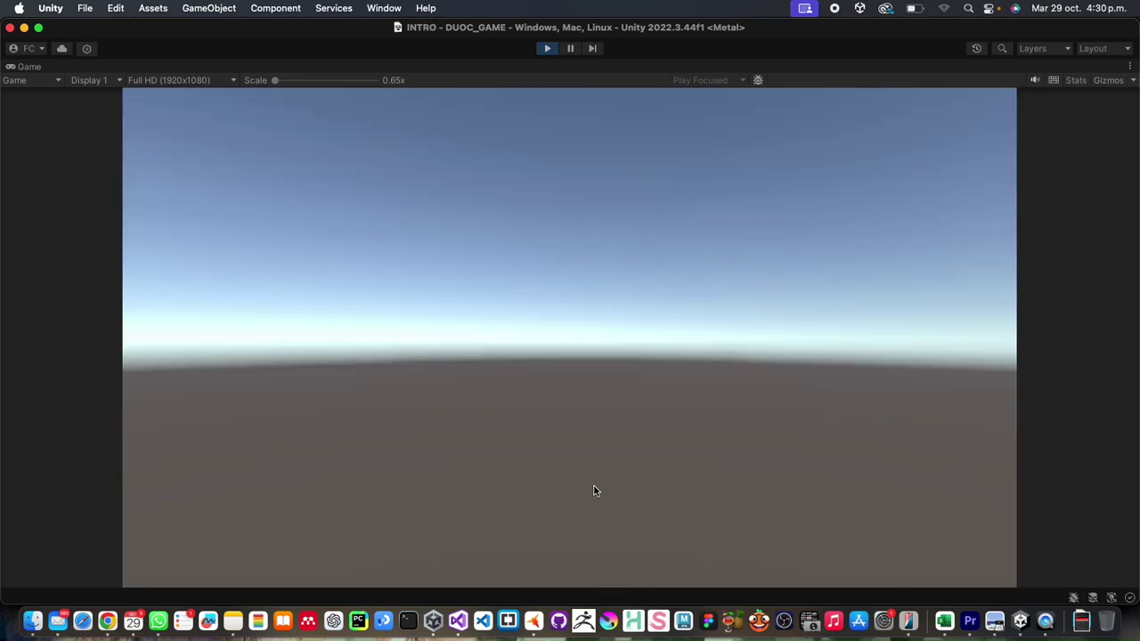
key("XF86AudioRaiseVolume")
key("XF86AudioRaiseVolume")
key("XF86AudioRaiseVolume")
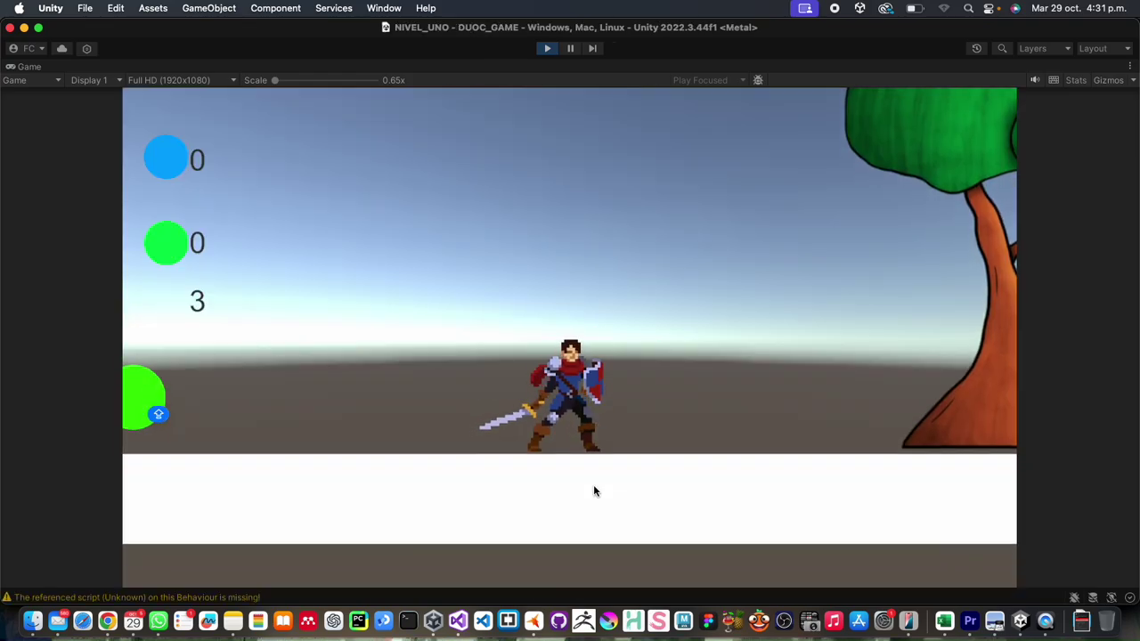
key("Right")
key("Left")
key("Right")
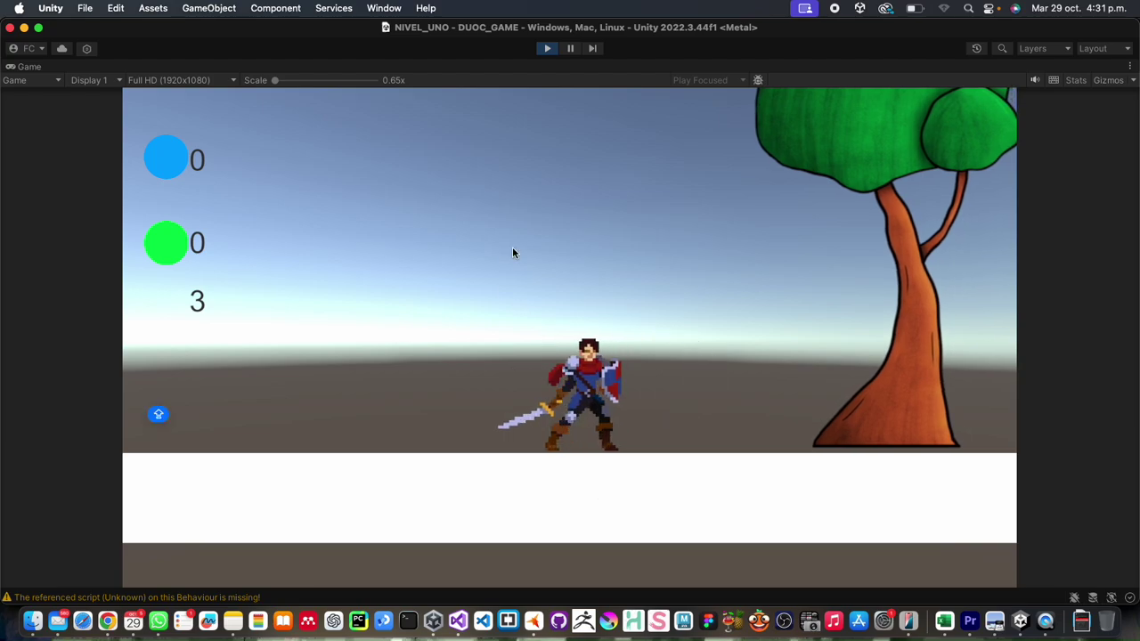
left_click(548, 49)
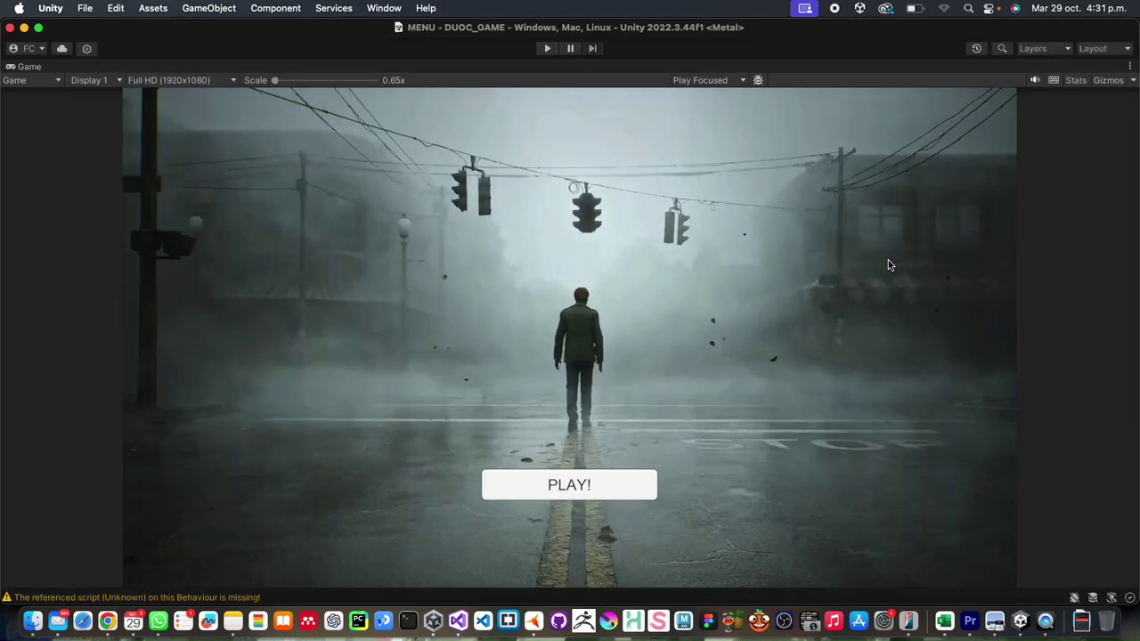